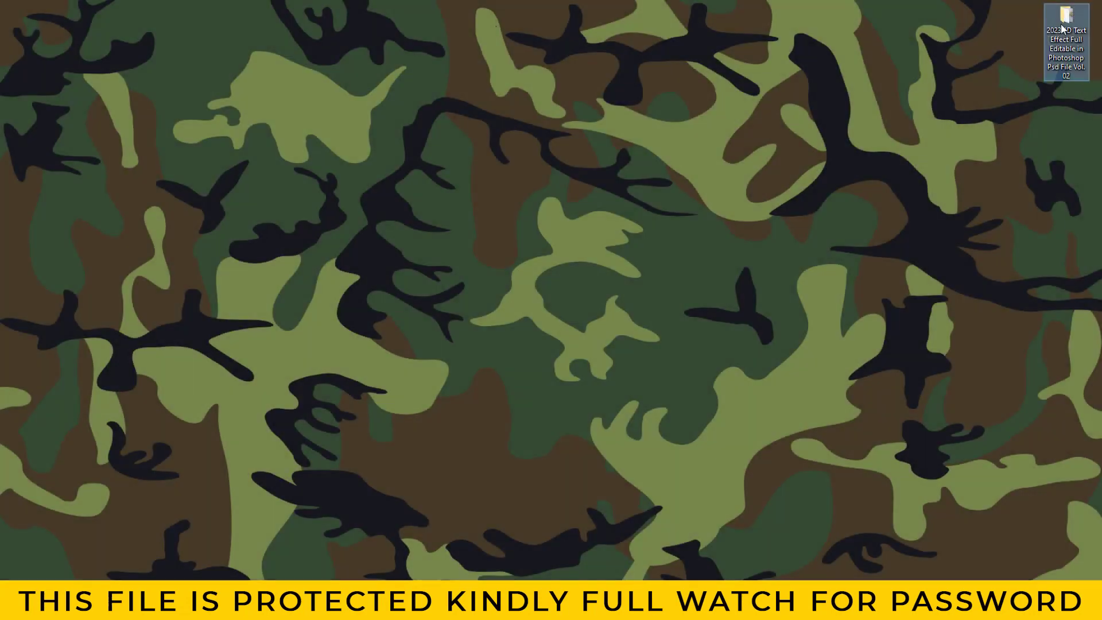
Open the 2023 3D Text Effect Vol. 02 template folder from the desktop
double_click(1062, 27)
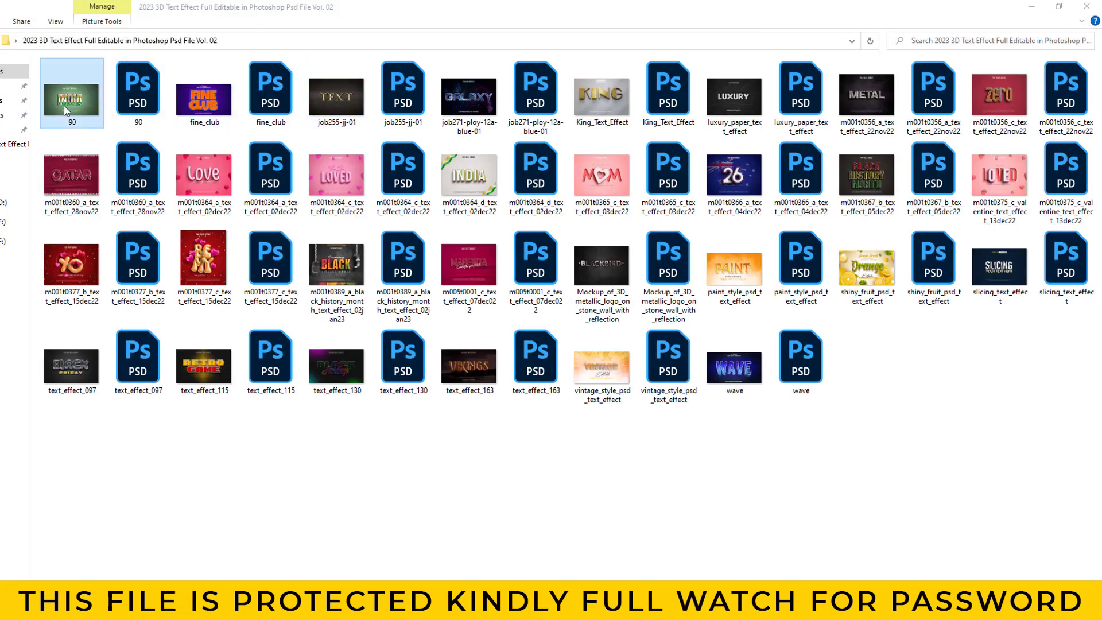
Page through the template previews in Photos, from INDIA to the WAVE neon effect
double_click(66, 110)
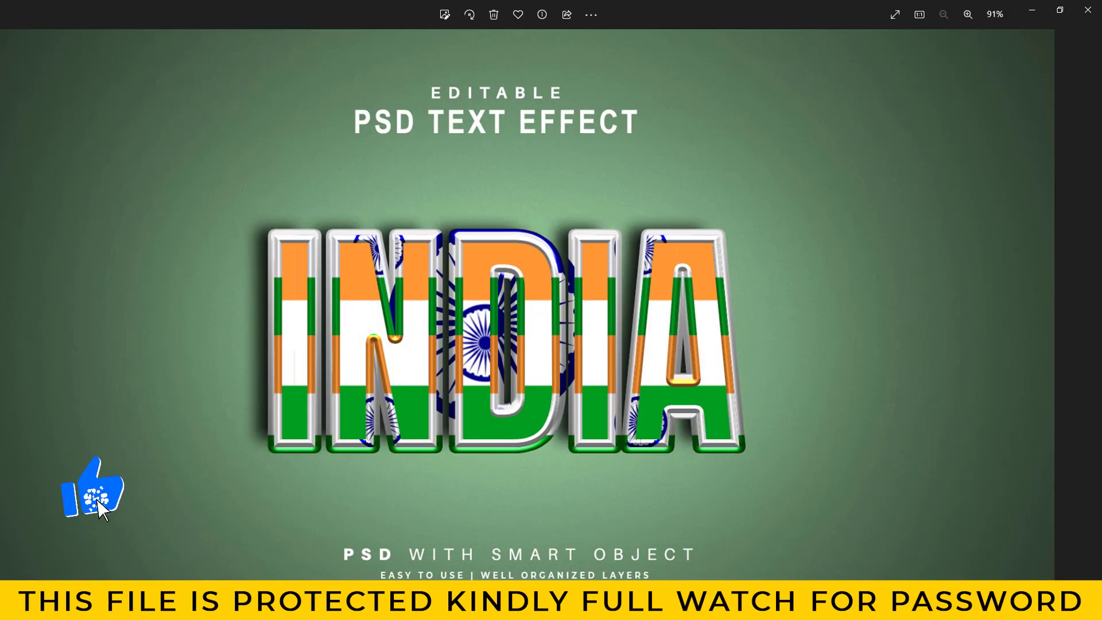
key(Right)
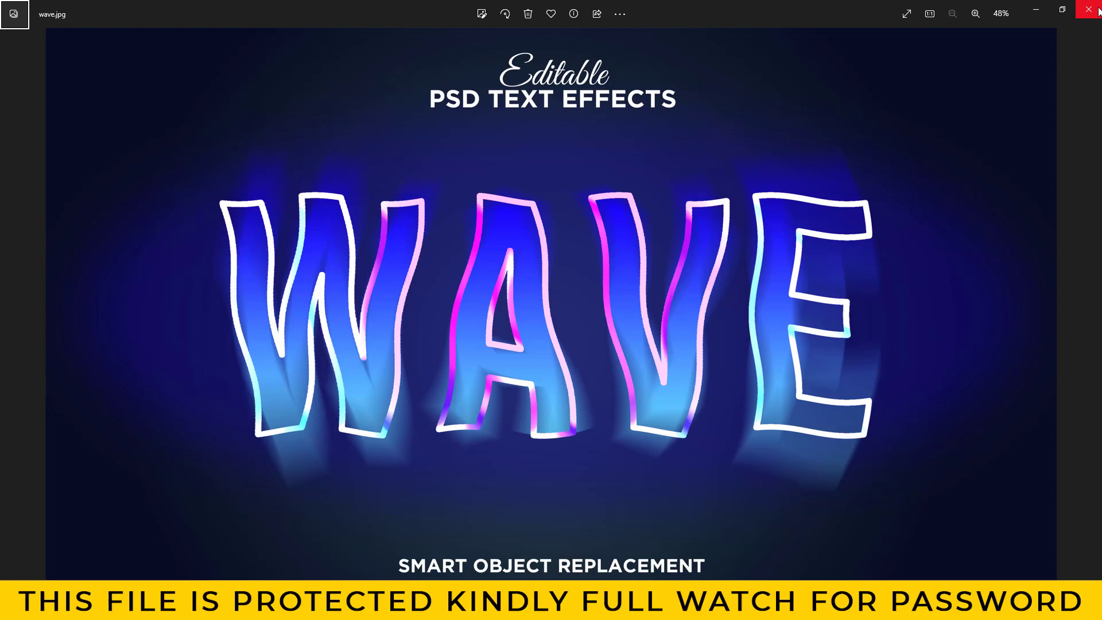
Close Photos and hide the valentine template's PSD TEXT EFFECT heading and feature labels
click(1098, 12)
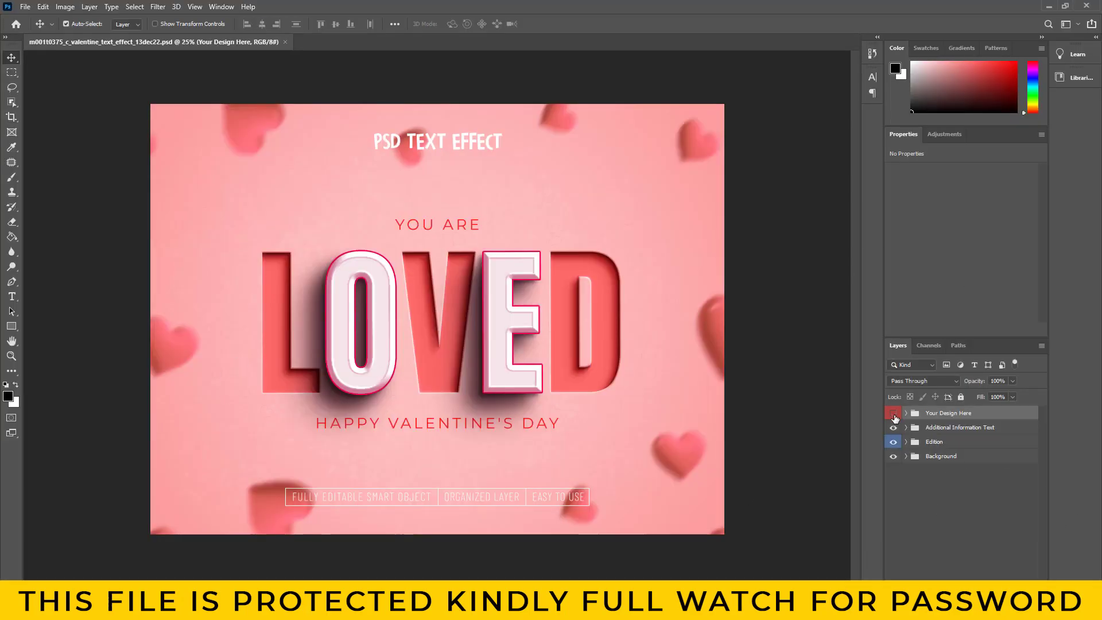
click(894, 413)
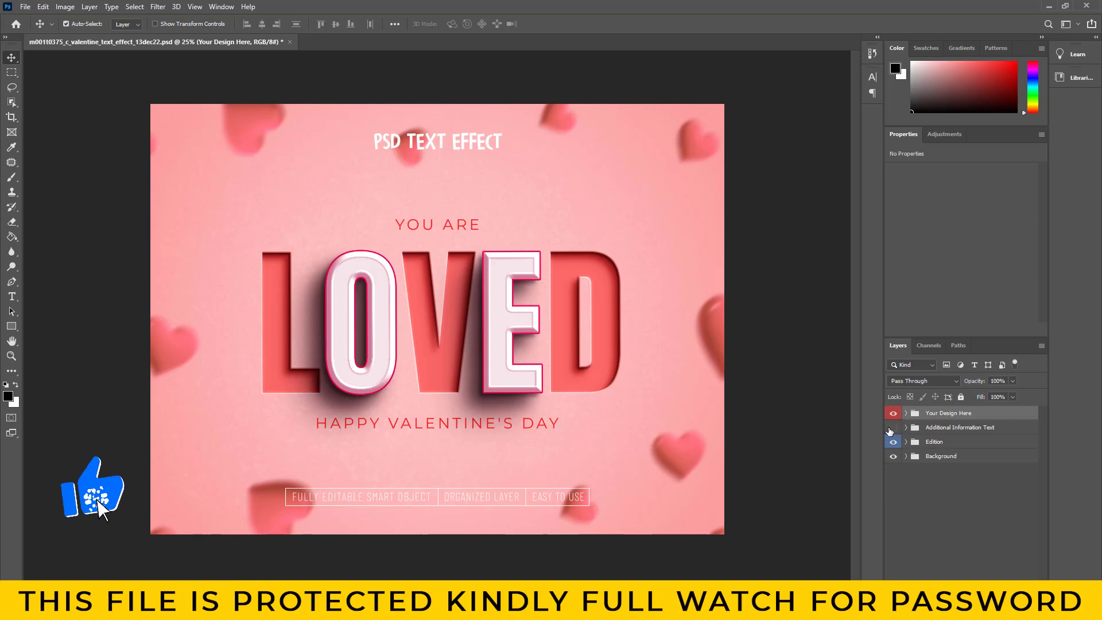
click(893, 428)
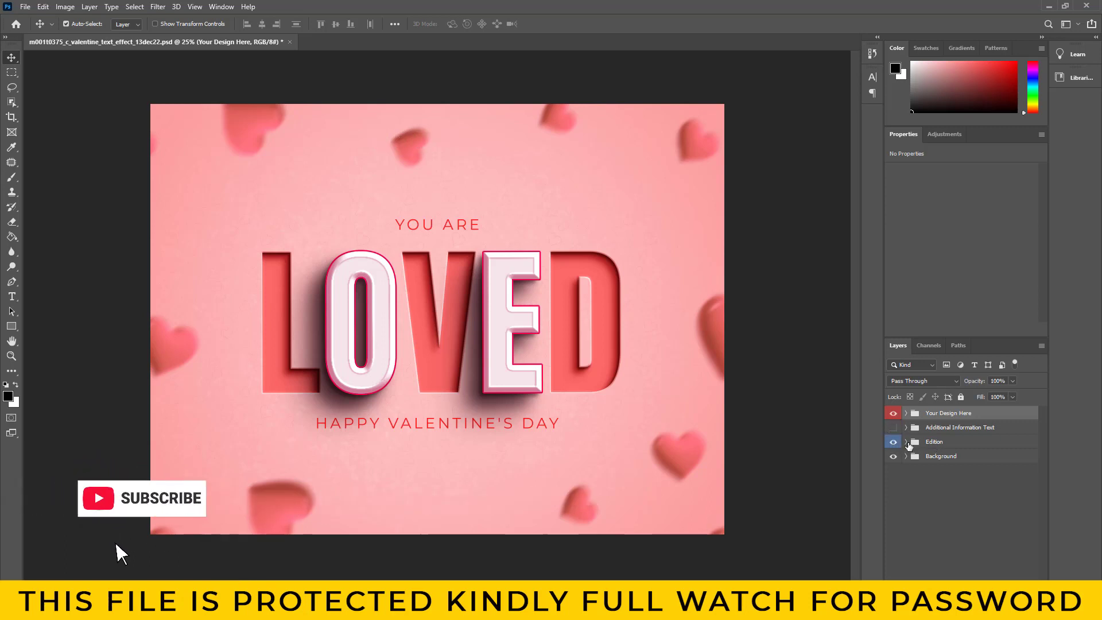
click(906, 442)
click(893, 485)
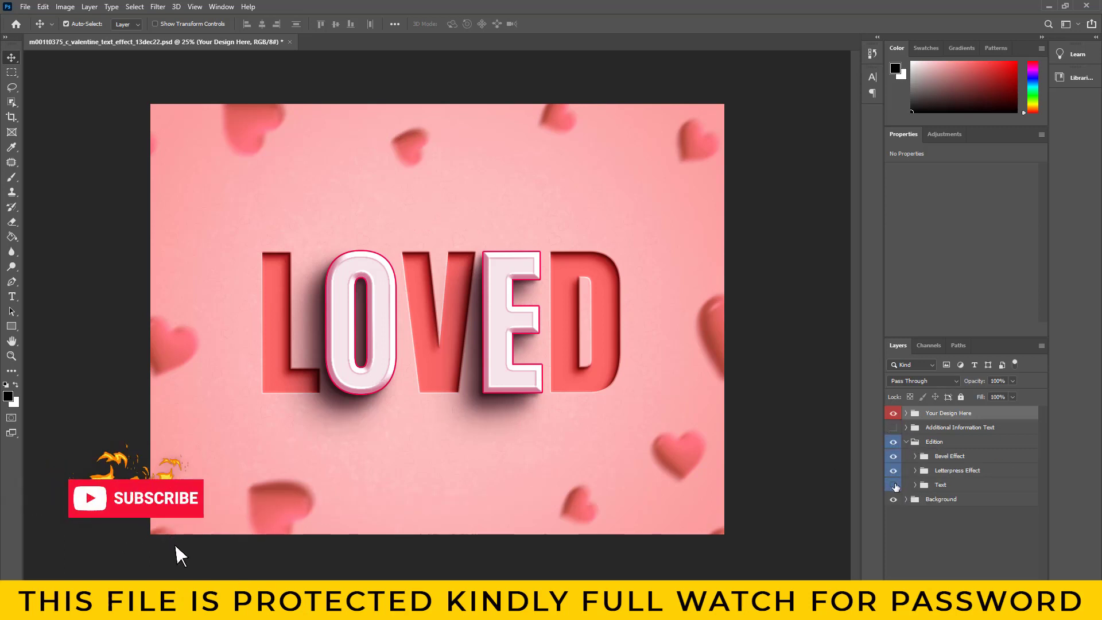
click(893, 485)
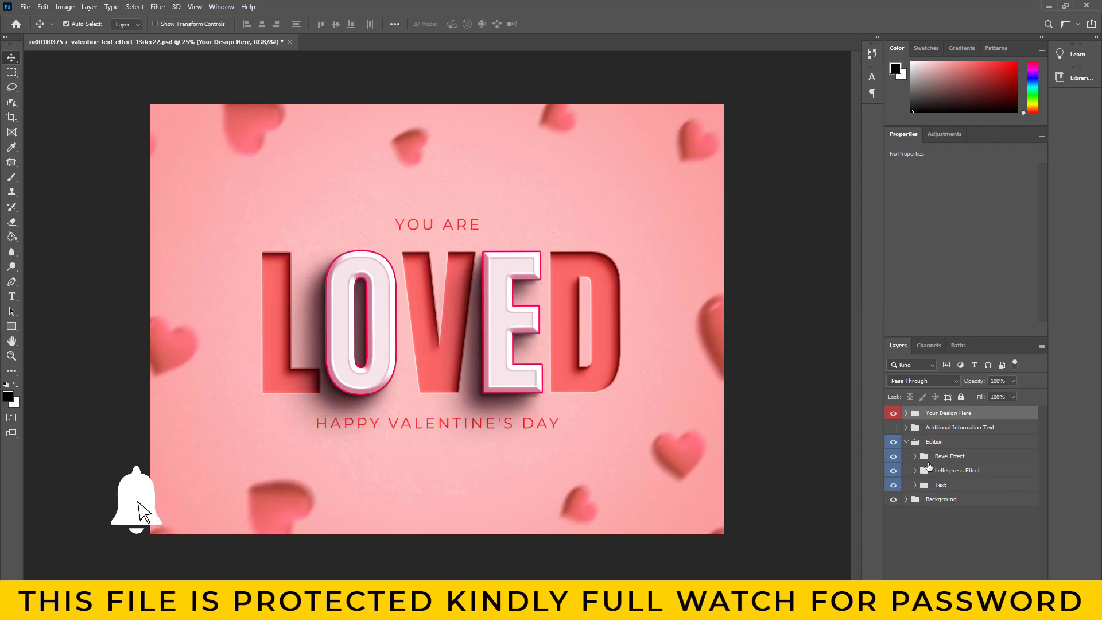
Inspect the Letterpress and Fx layers, then select the Bevel effect smart object layer
click(894, 471)
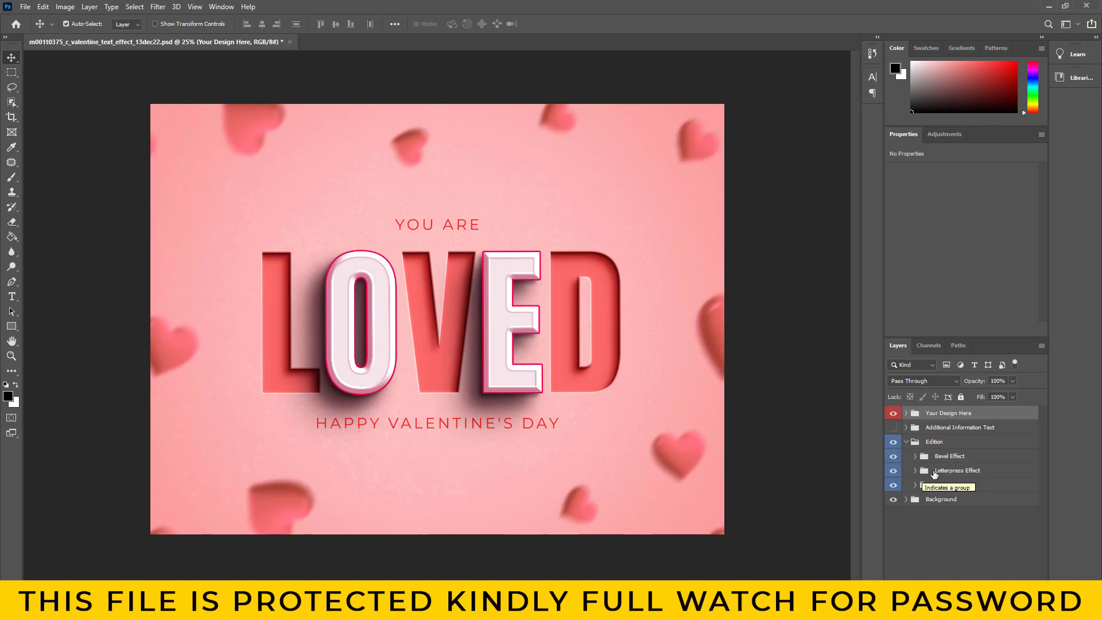
click(915, 471)
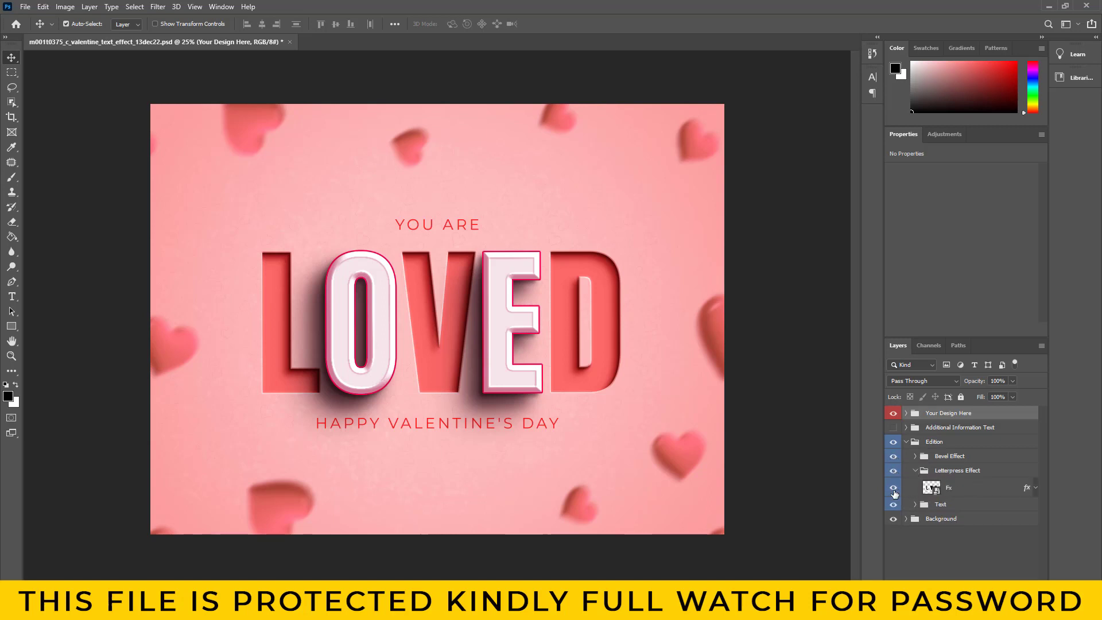
click(893, 488)
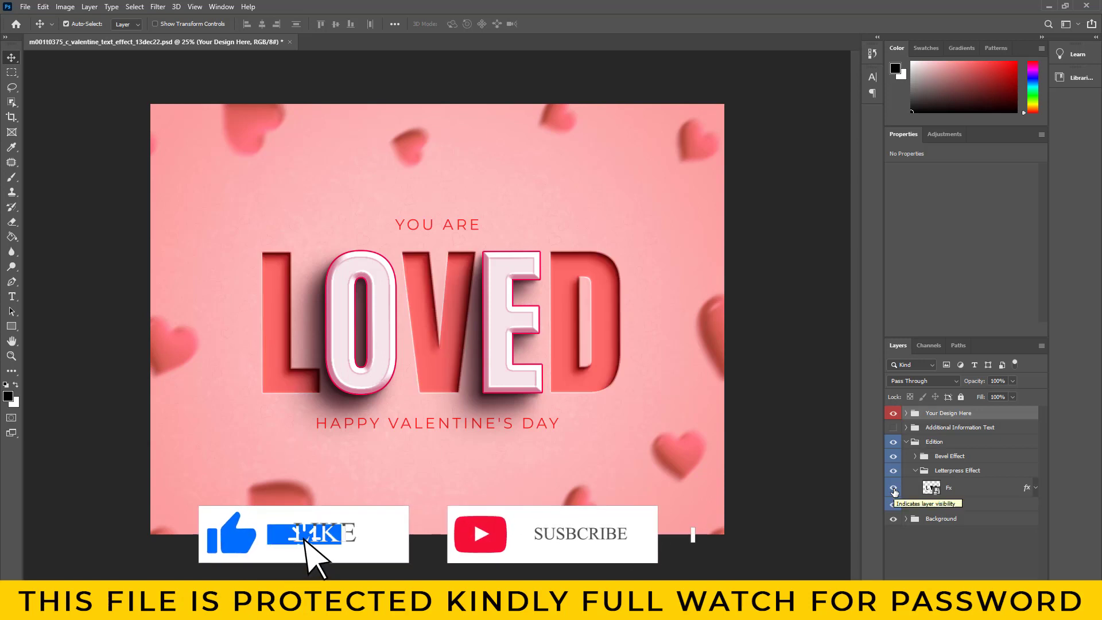
click(906, 414)
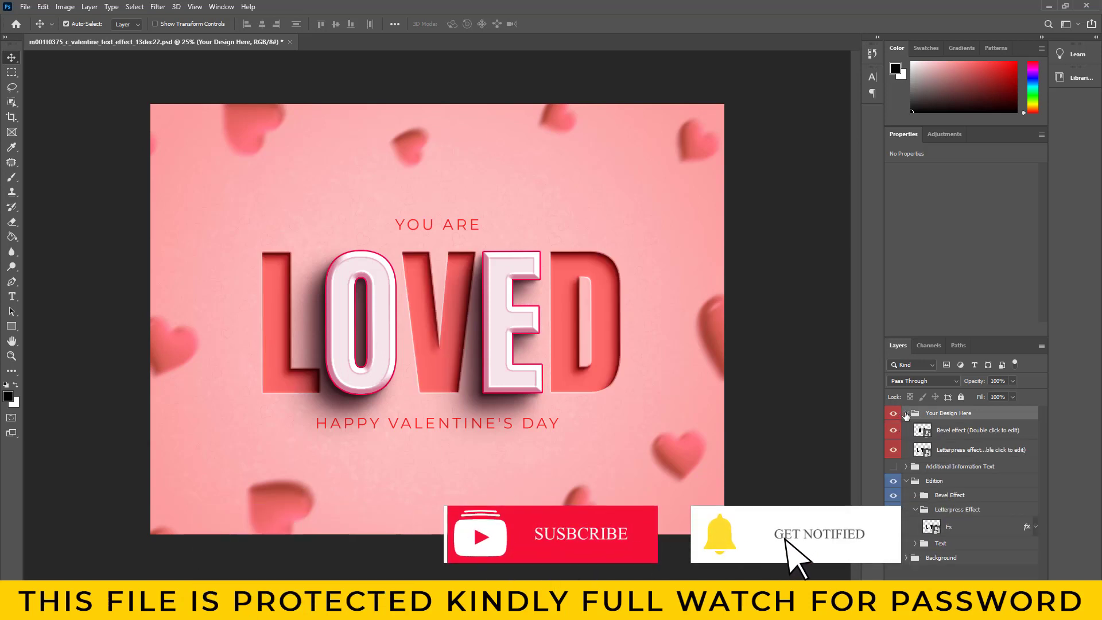
click(893, 450)
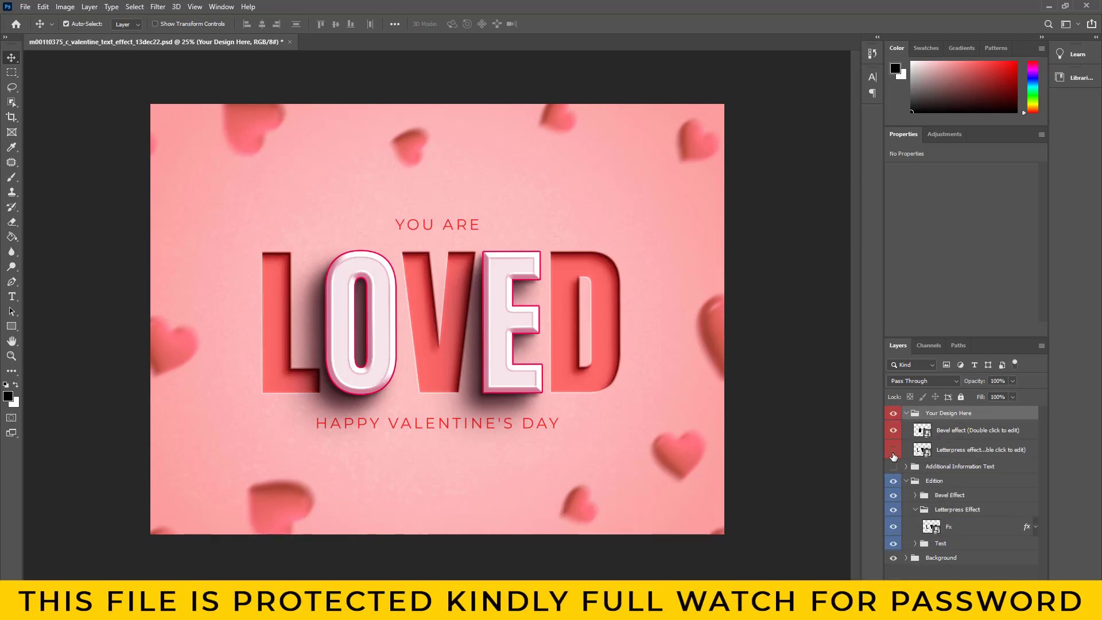
click(951, 432)
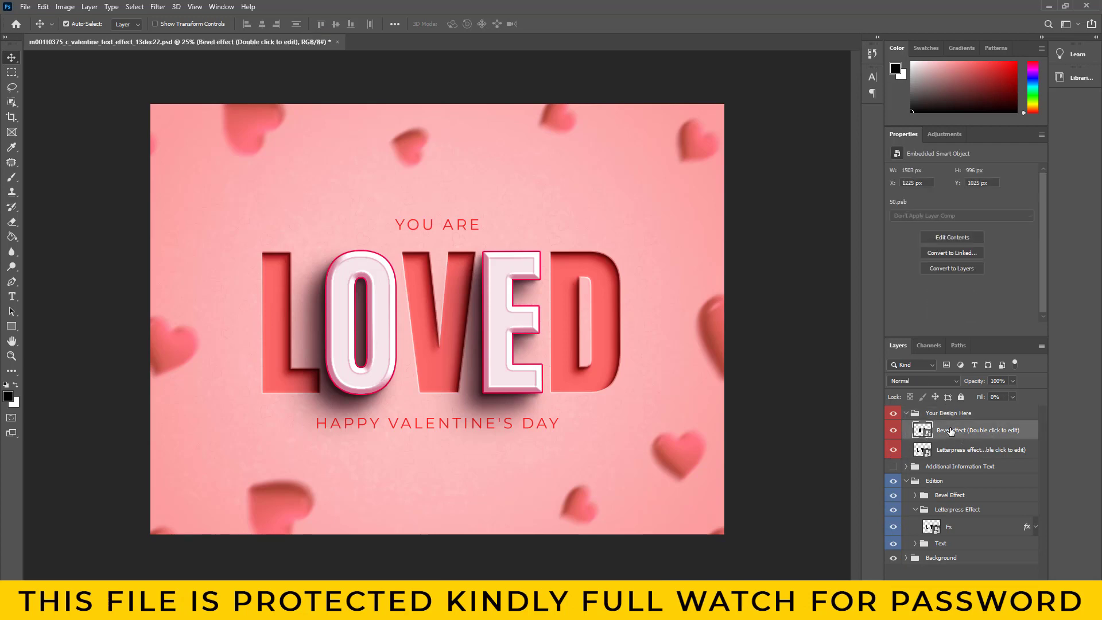
Retype the Bevel effect smart object's O and E as Y and N, and save the .psb
double_click(923, 431)
text(N)
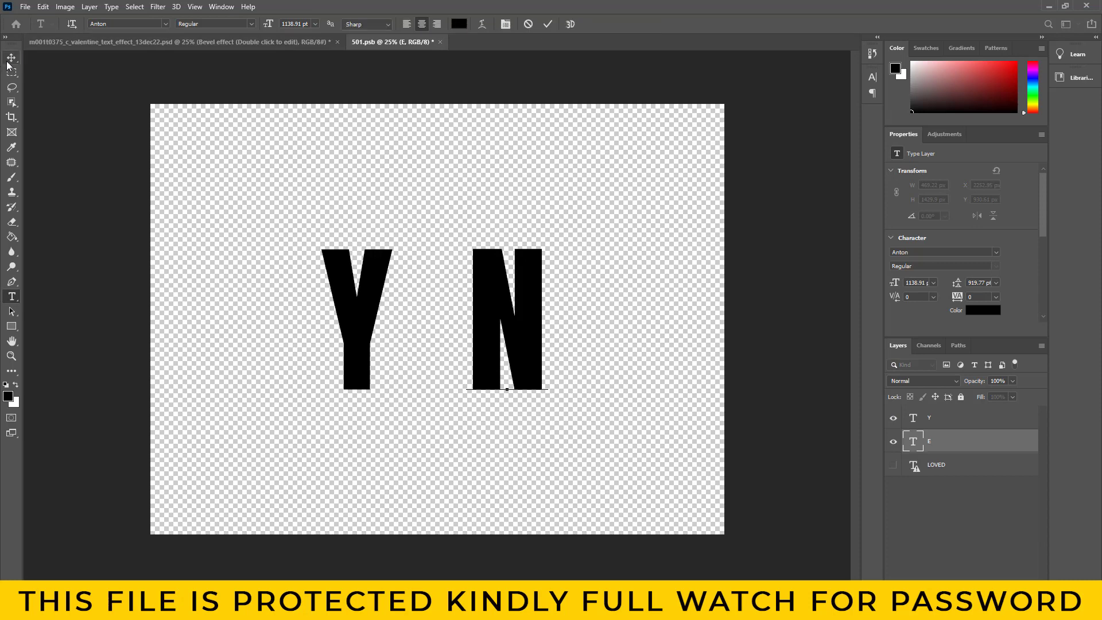
click(442, 42)
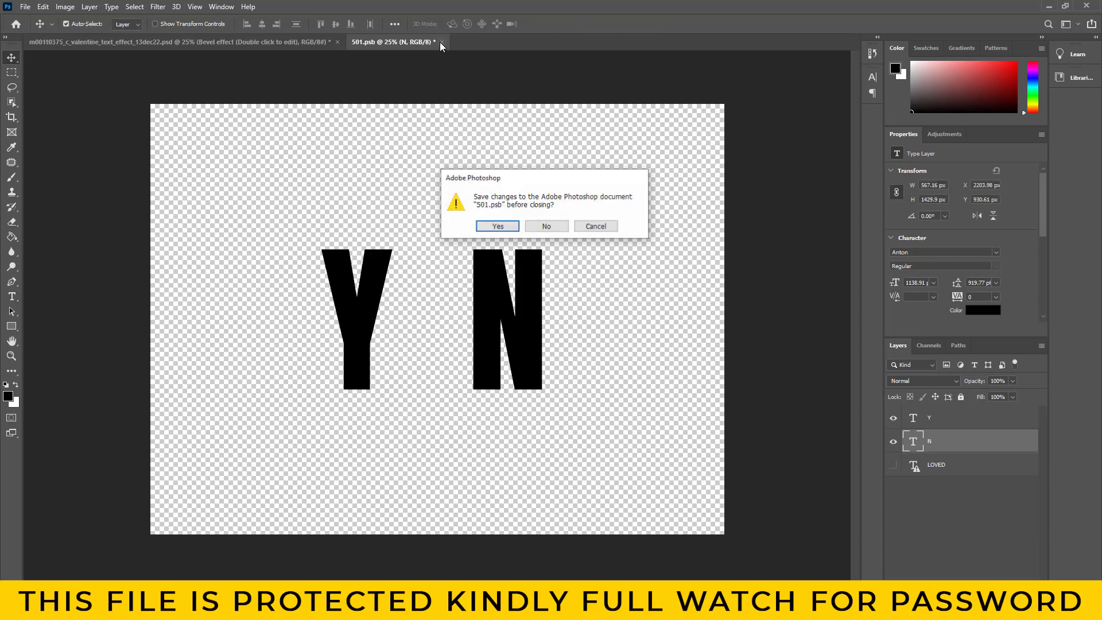
click(497, 226)
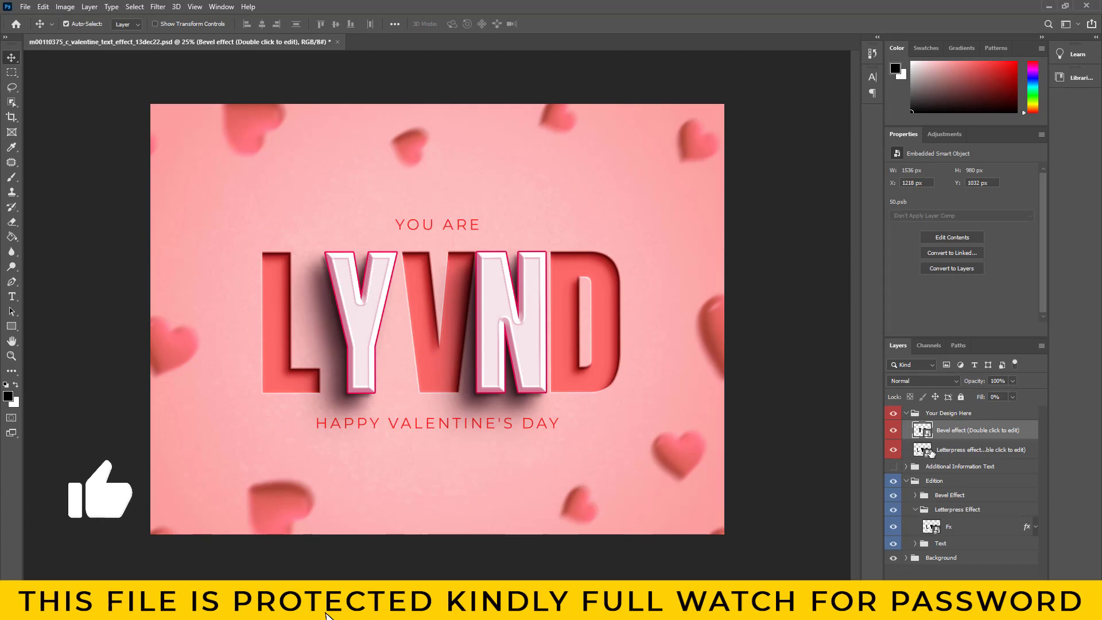
In the Letterpress effect smart object, change the letter L to G
double_click(922, 452)
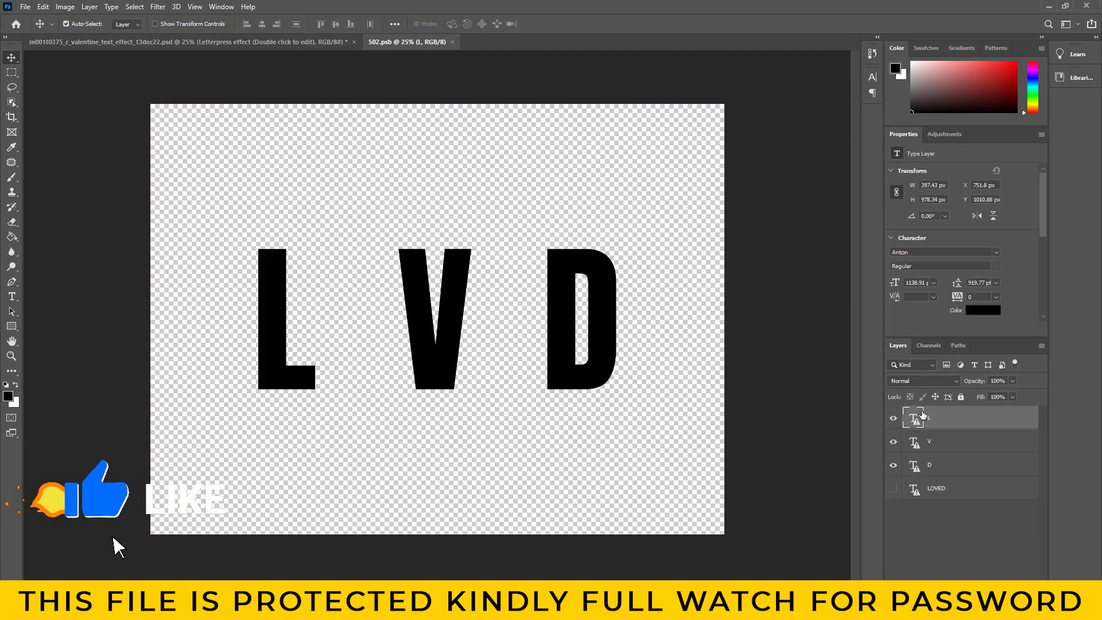
double_click(913, 418)
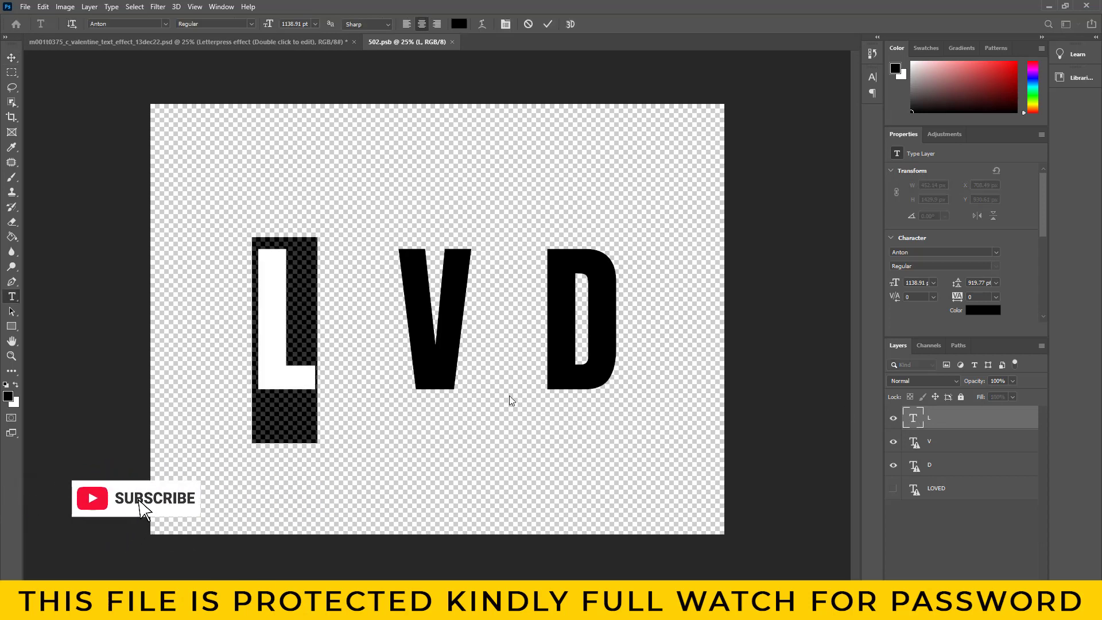
key(BackSpace)
text(G)
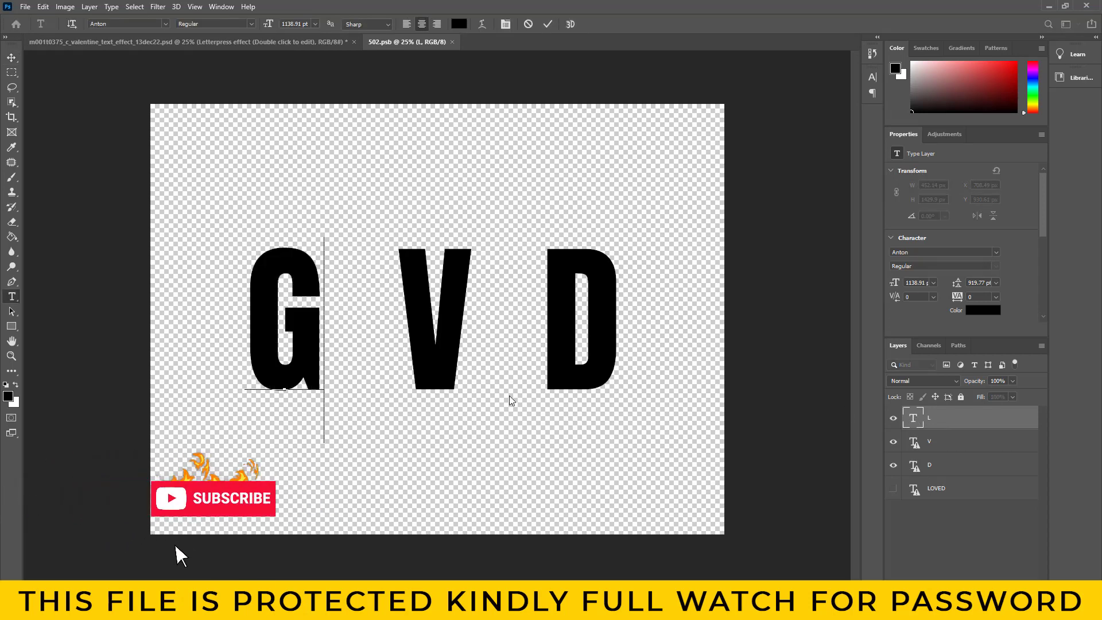
click(913, 442)
key(v)
Change V to A, hide the D layer, and save the Letterpress .psb
double_click(913, 442)
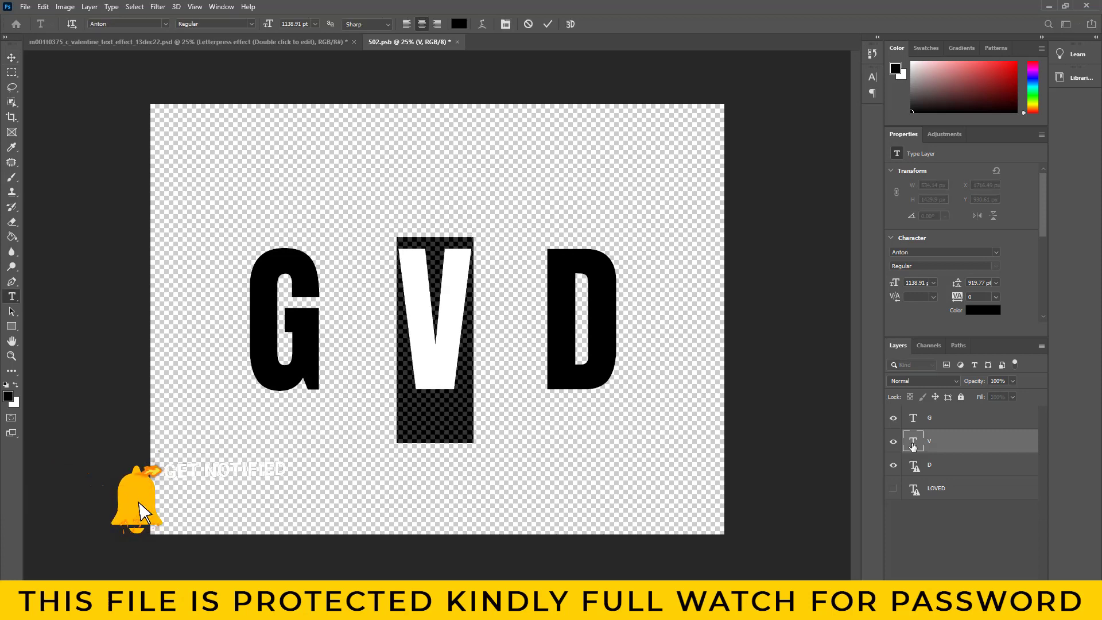
key(BackSpace)
text(A)
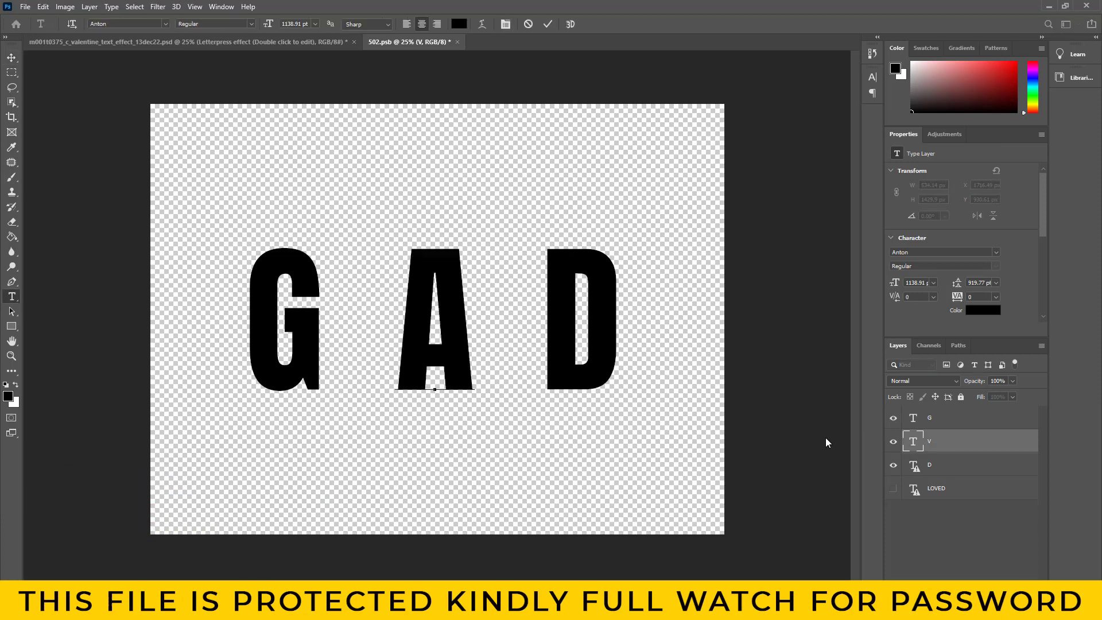
click(12, 61)
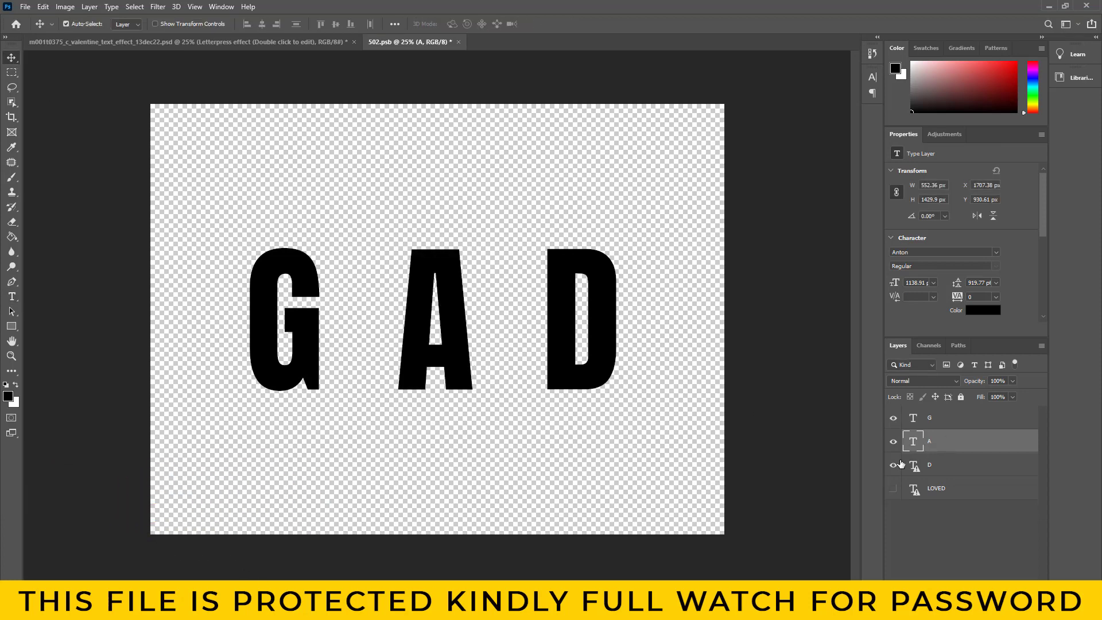
click(893, 466)
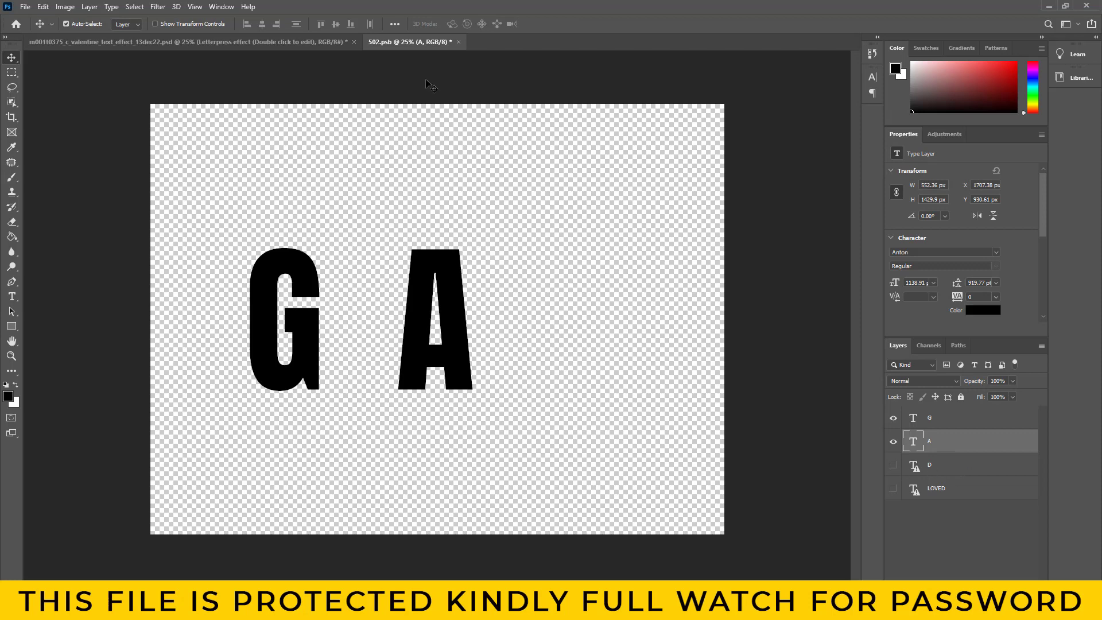
click(458, 42)
click(498, 228)
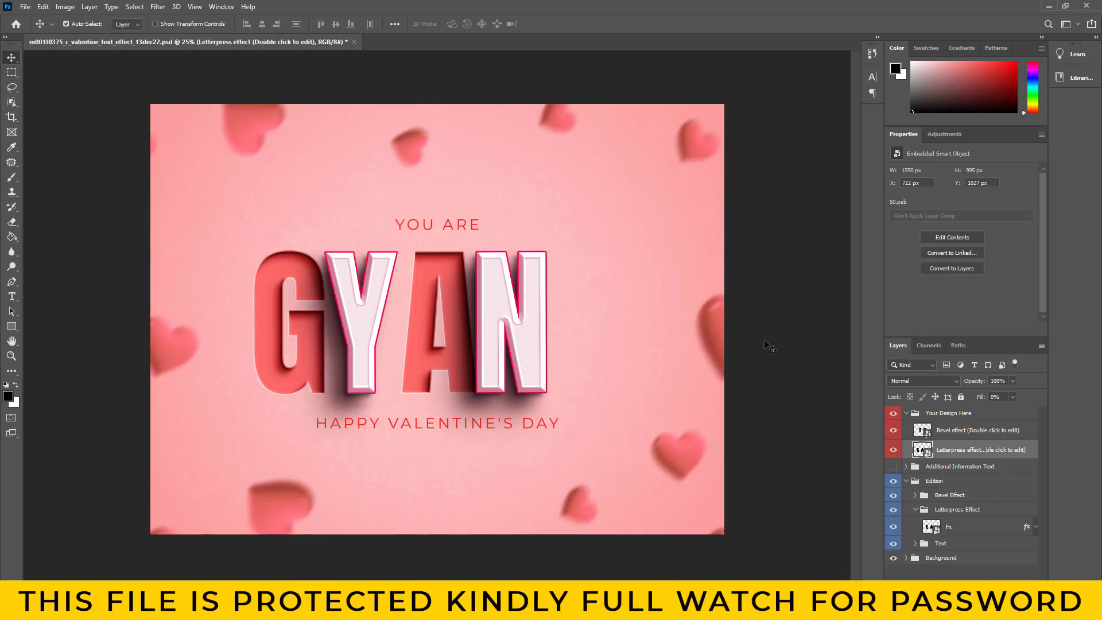
Restore the Letterpress smart object to LOVED by hiding A and G, and save
click(895, 527)
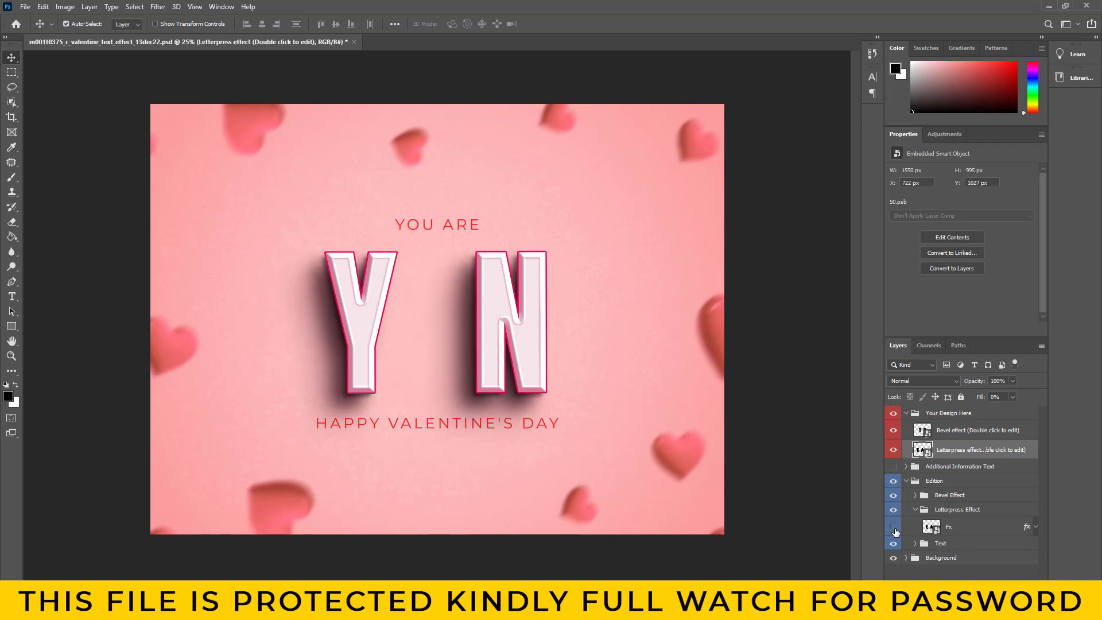
click(975, 533)
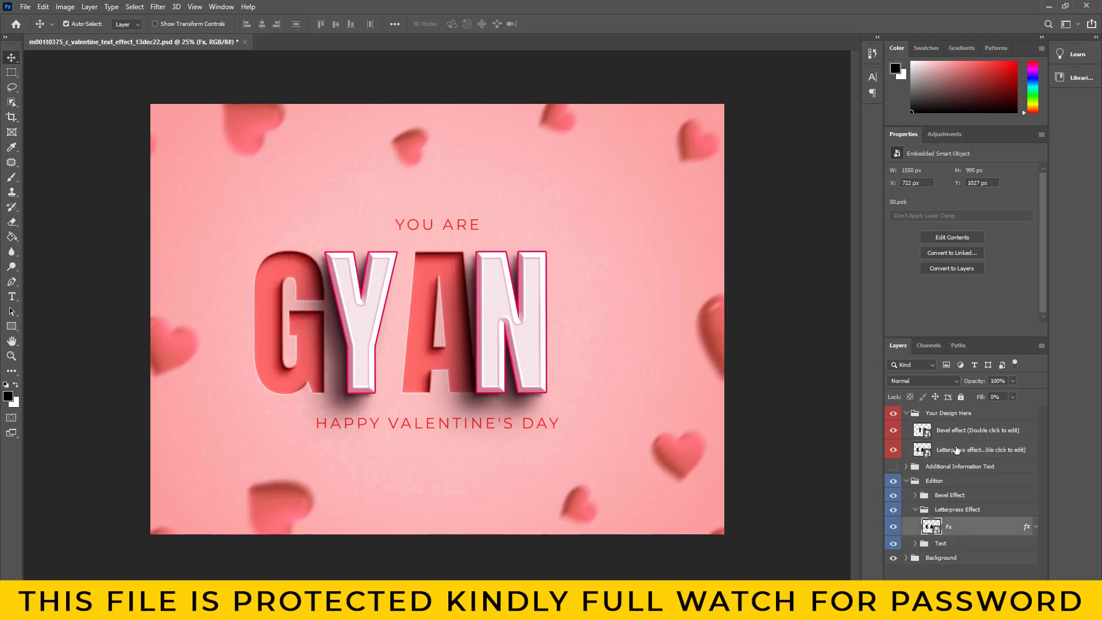
click(956, 450)
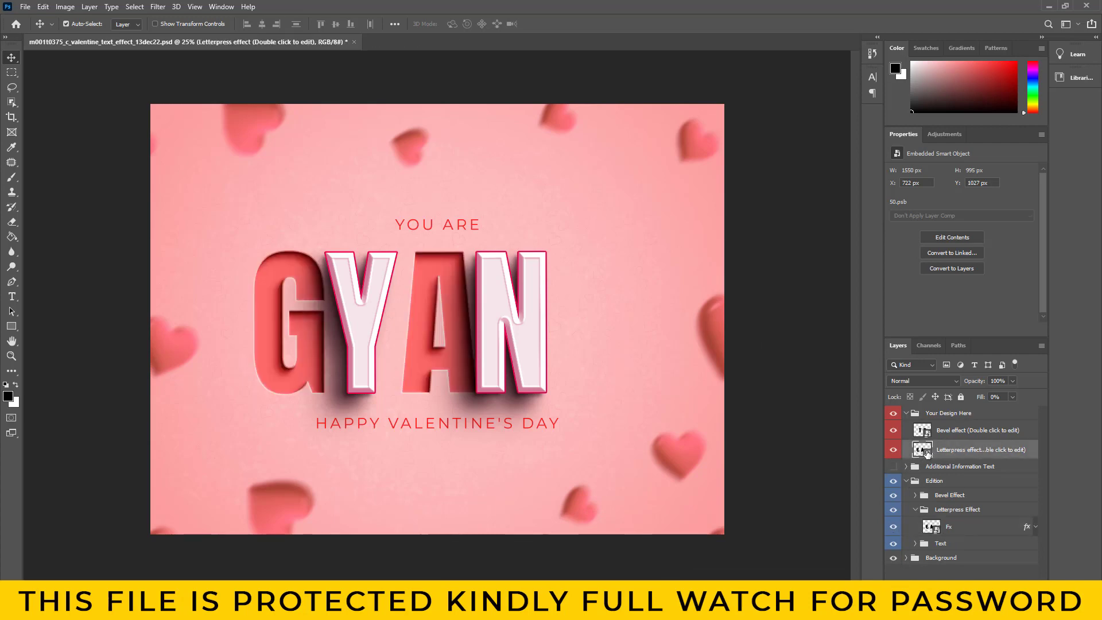
double_click(922, 450)
click(893, 442)
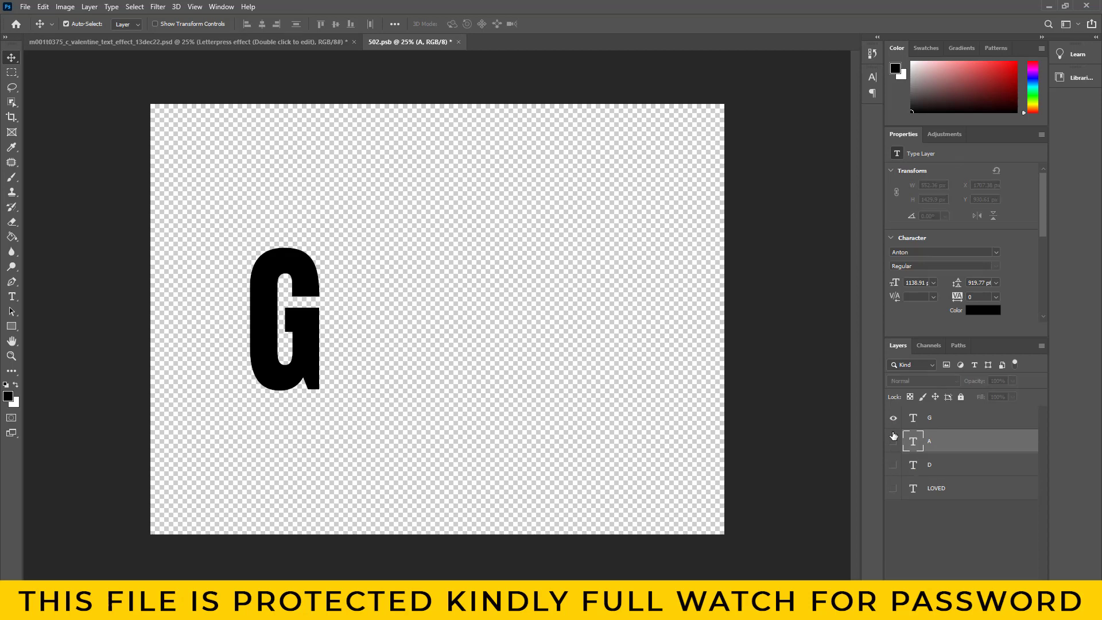
click(893, 418)
click(893, 489)
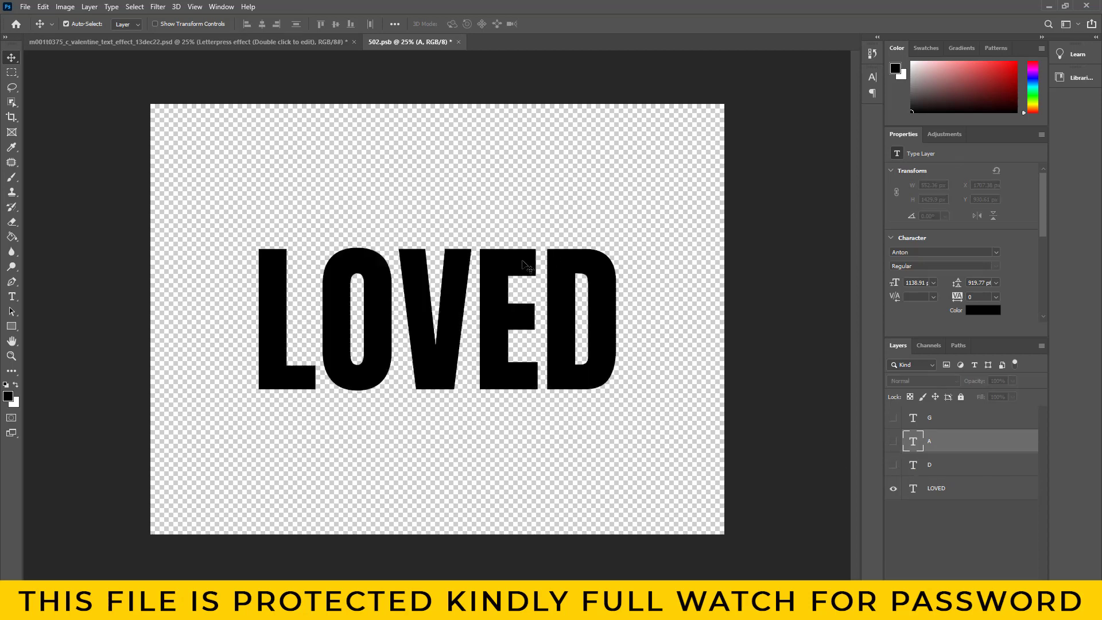
click(458, 42)
click(490, 225)
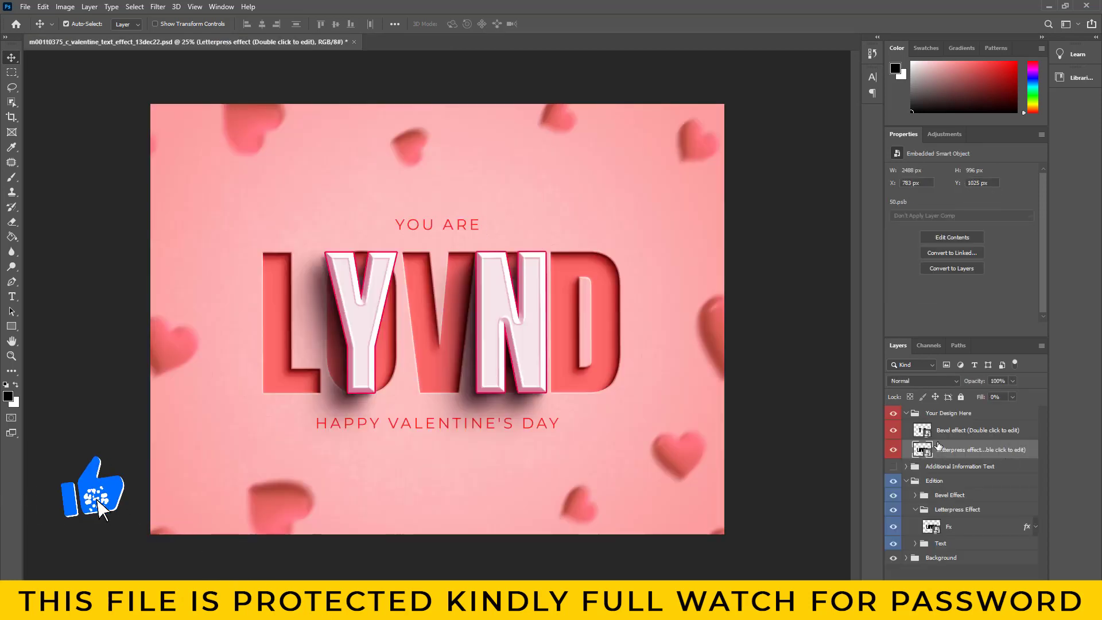
Restore the Bevel smart object to LOVED by hiding N and Y, and save
double_click(924, 431)
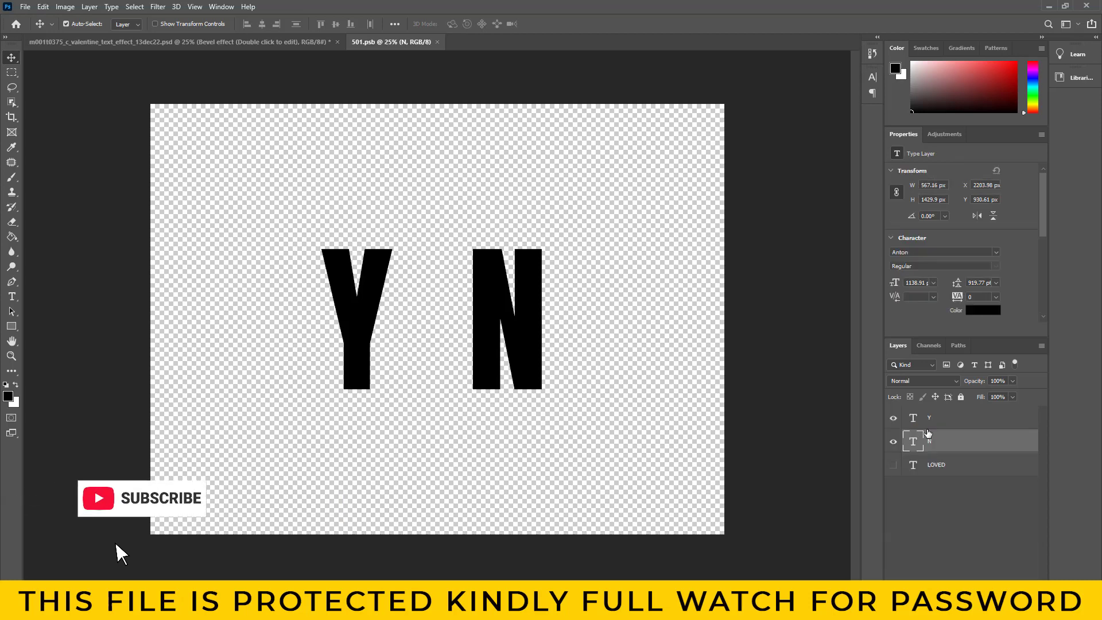
click(893, 465)
click(893, 441)
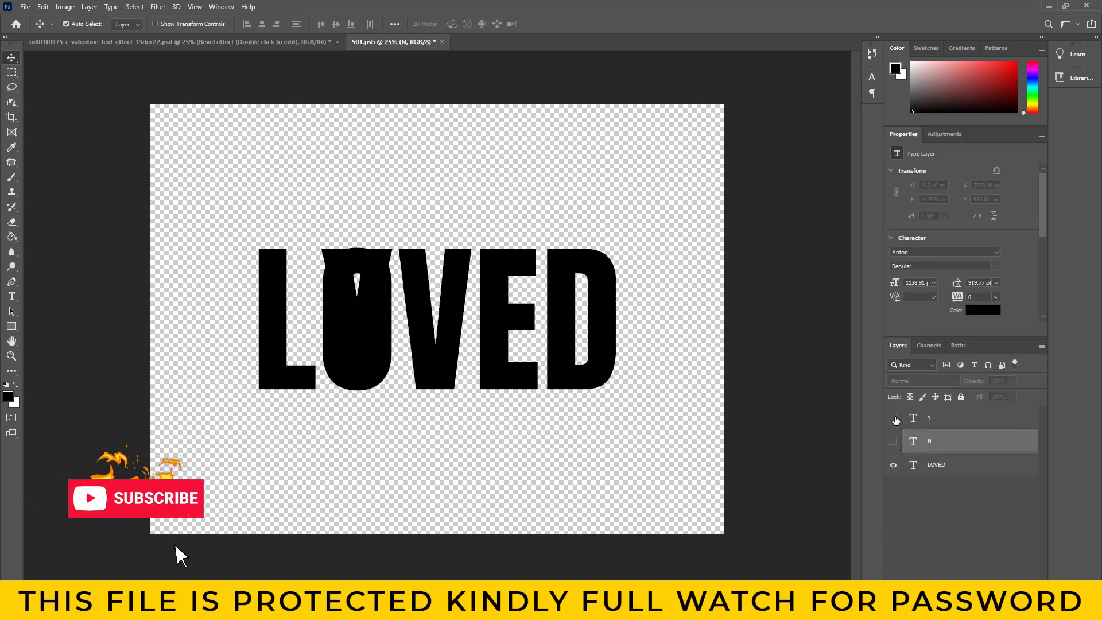
click(893, 418)
click(953, 465)
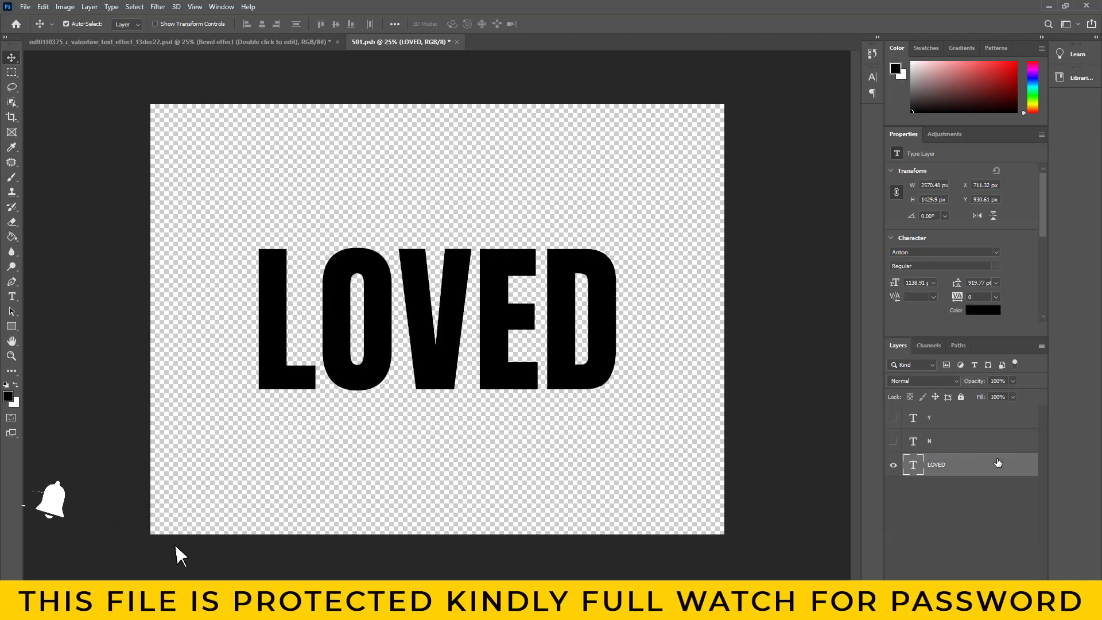
click(457, 42)
click(489, 226)
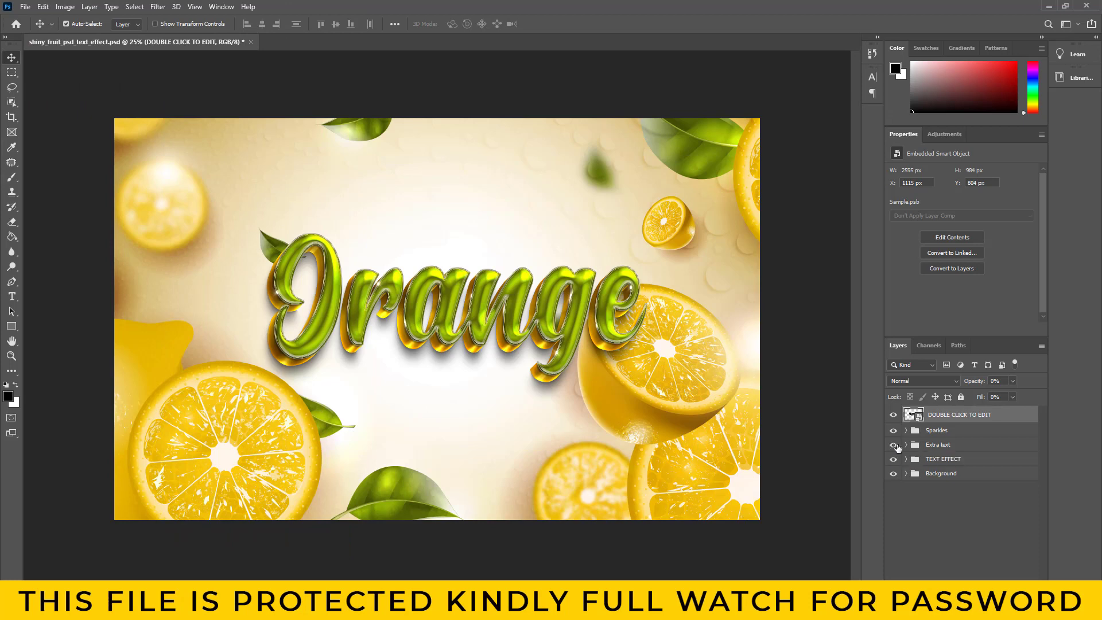
Hide the PSD TEXT EFFECT banner and Shape 2, and open the Orange text smart object
click(905, 445)
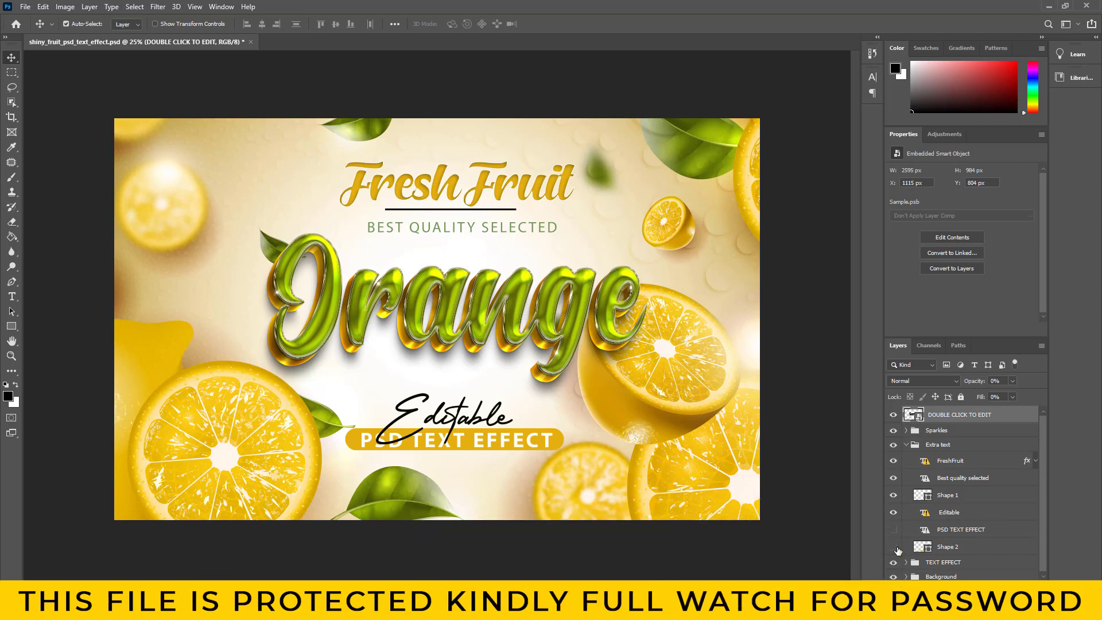
drag(893, 529, 894, 548)
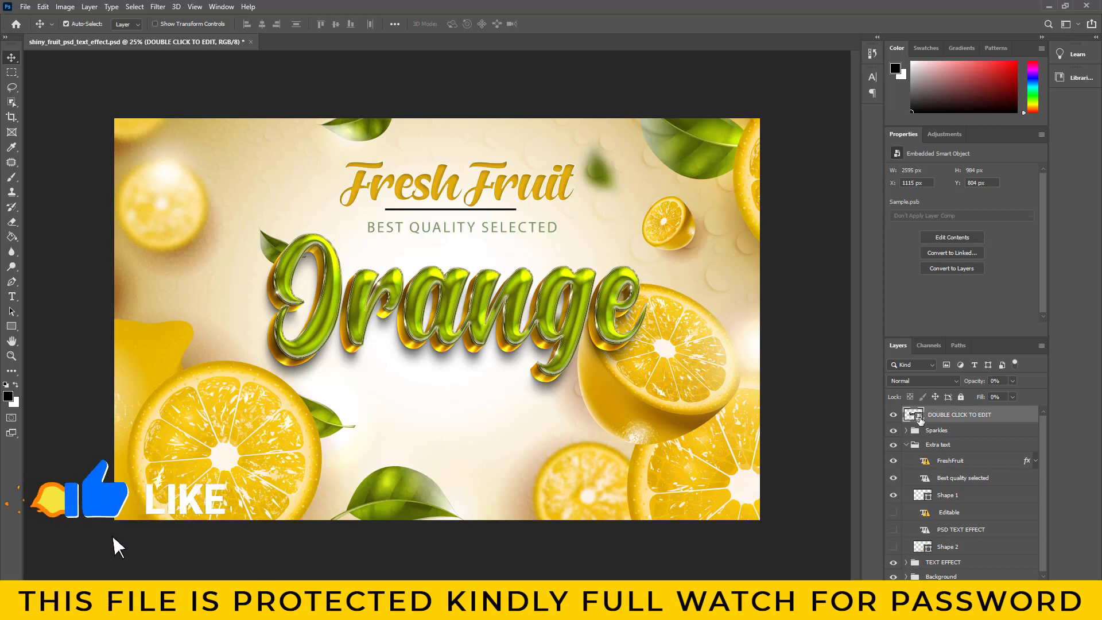
double_click(913, 415)
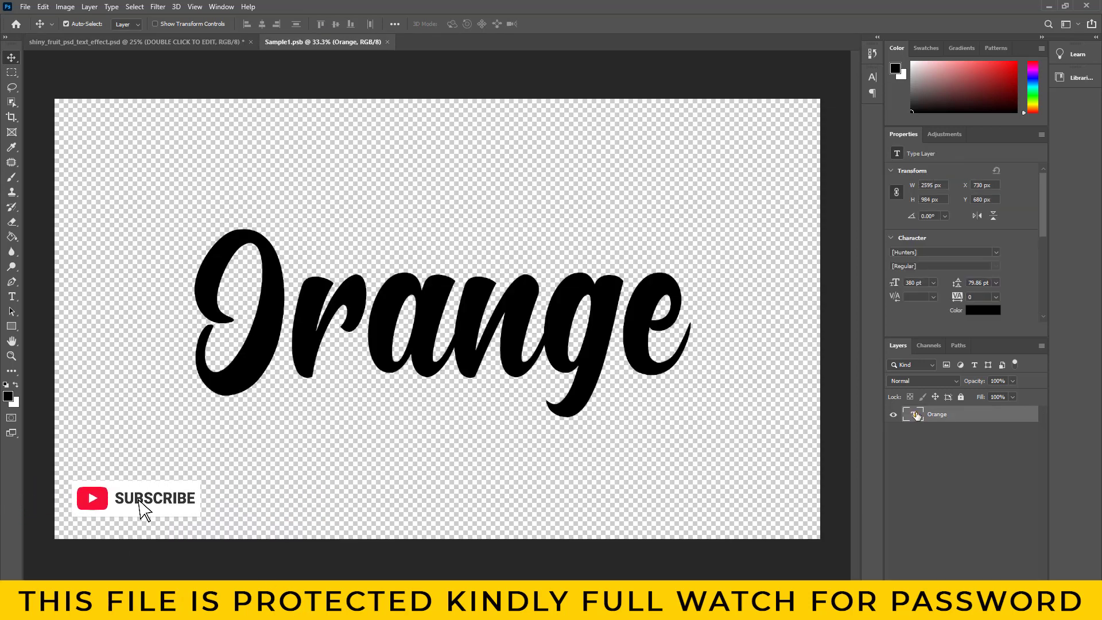
double_click(915, 417)
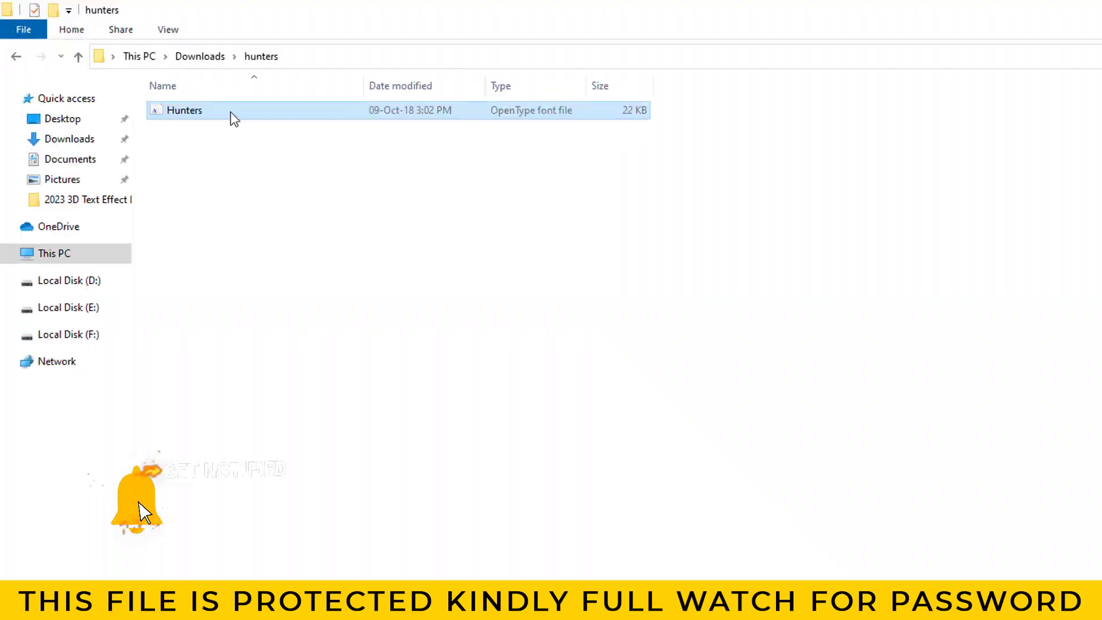
Install the Hunters font for all users from the template folder
click(299, 58)
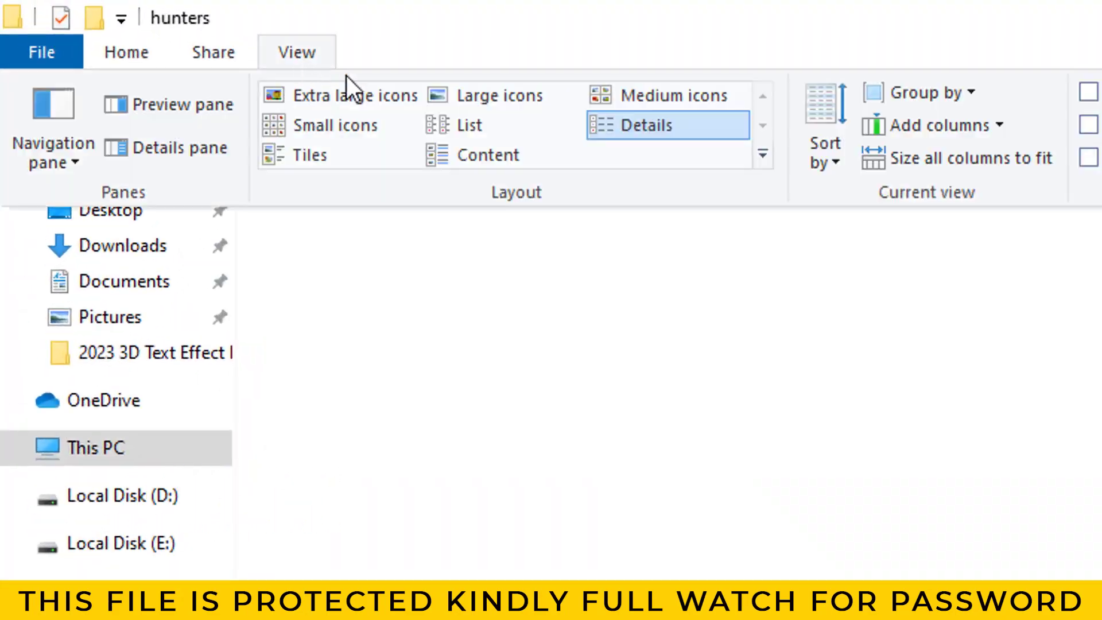
click(485, 98)
right_click(305, 204)
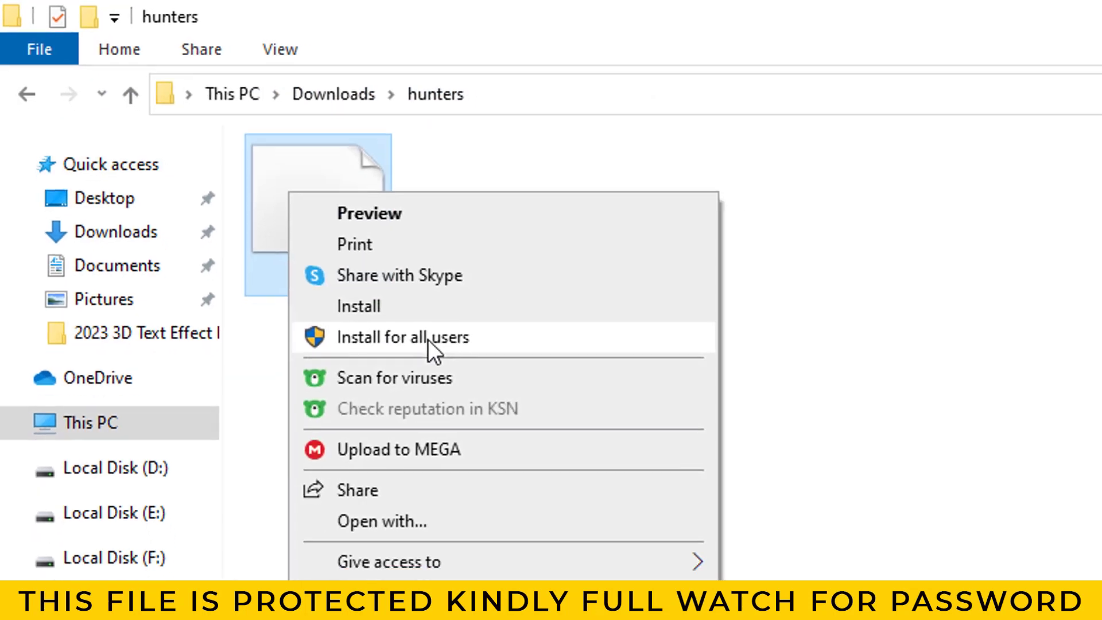
click(428, 356)
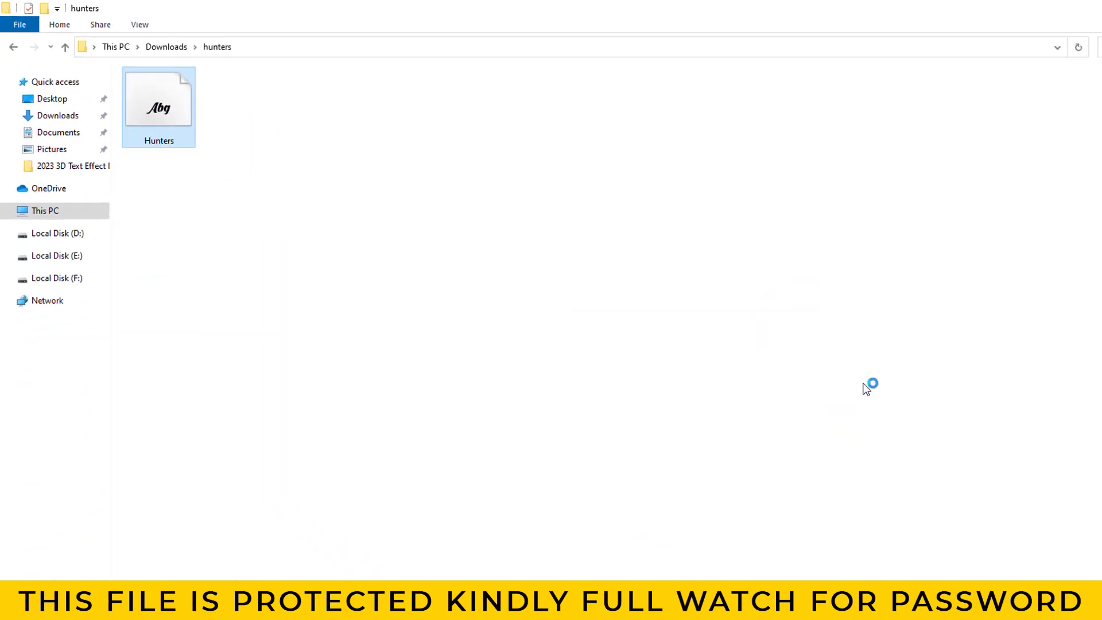
click(1088, 6)
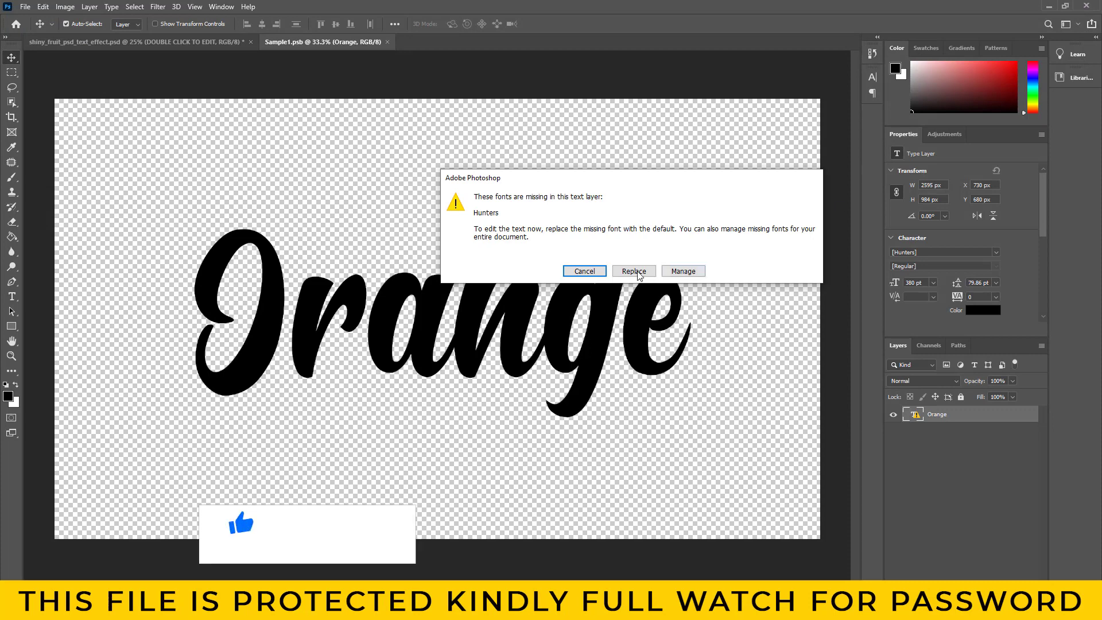
Replace the fruit template's Orange text with Gyantech and save Sample1.psb
key(Return)
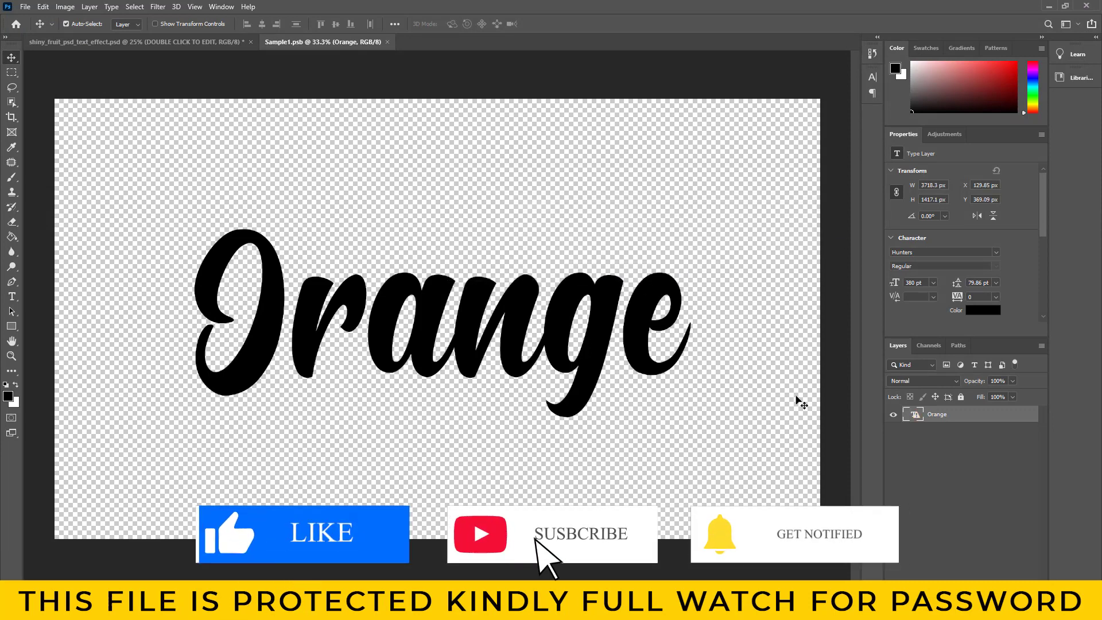
click(914, 415)
double_click(914, 415)
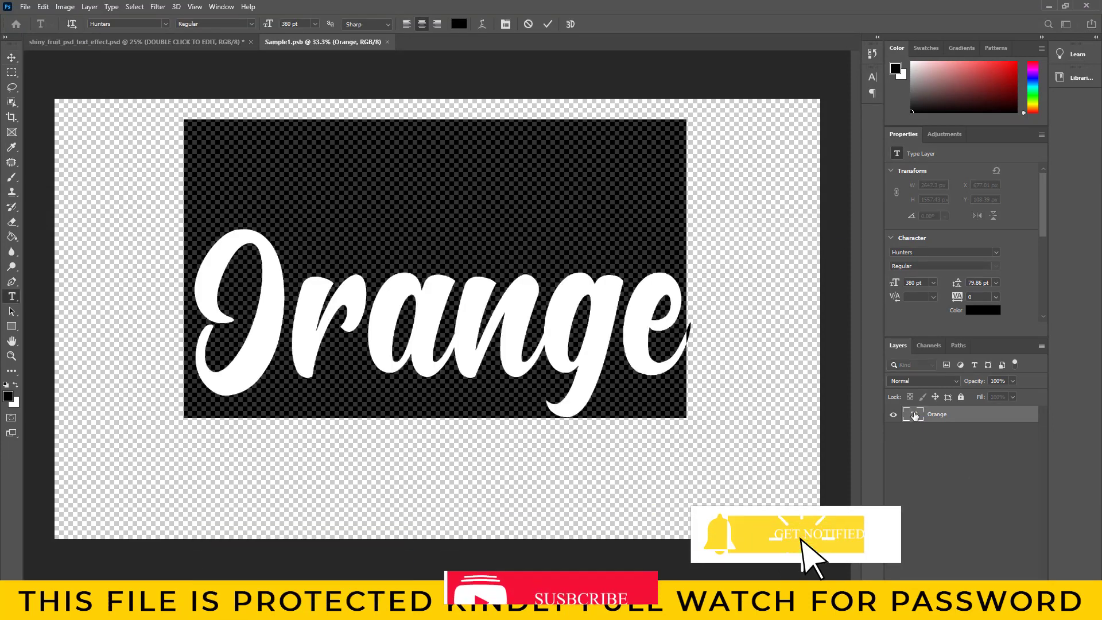
text(Gyantech)
drag(453, 333, 453, 333)
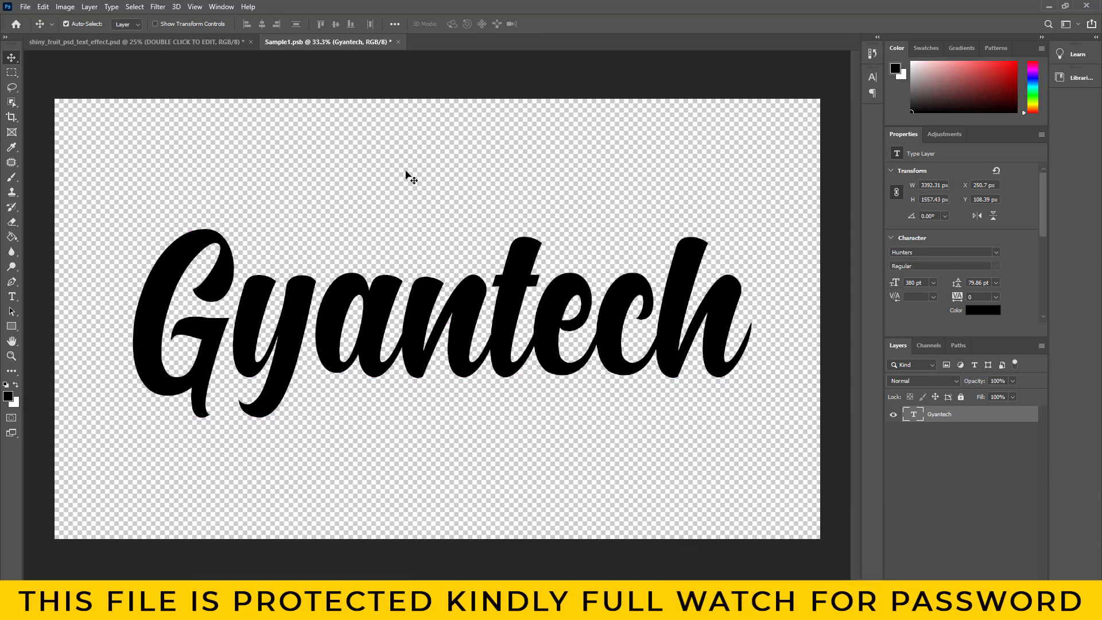
click(399, 42)
click(497, 227)
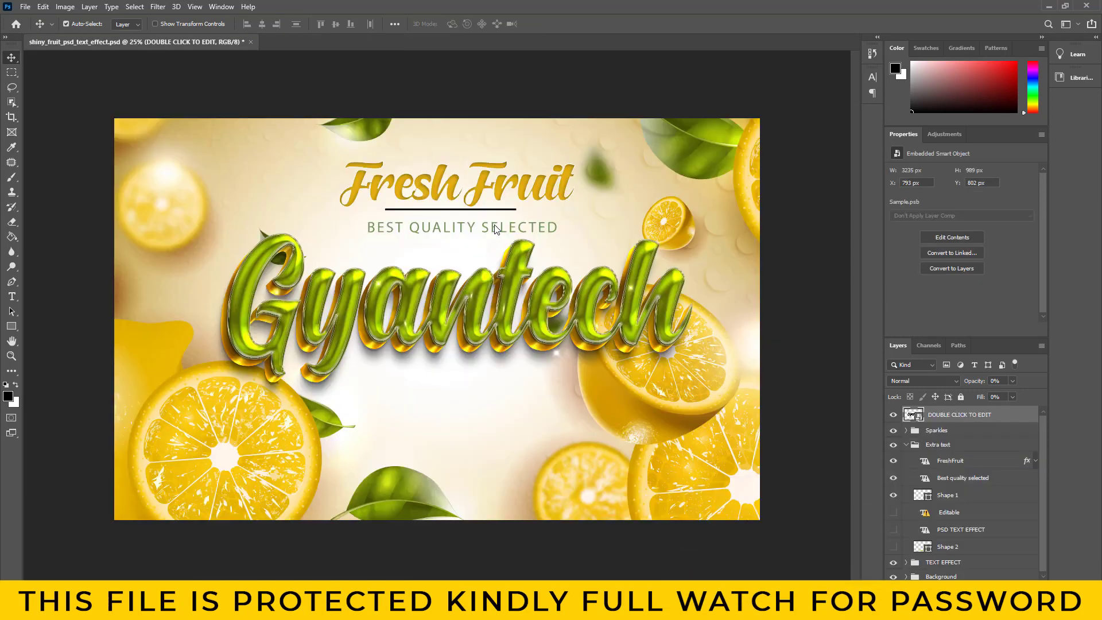
click(12, 356)
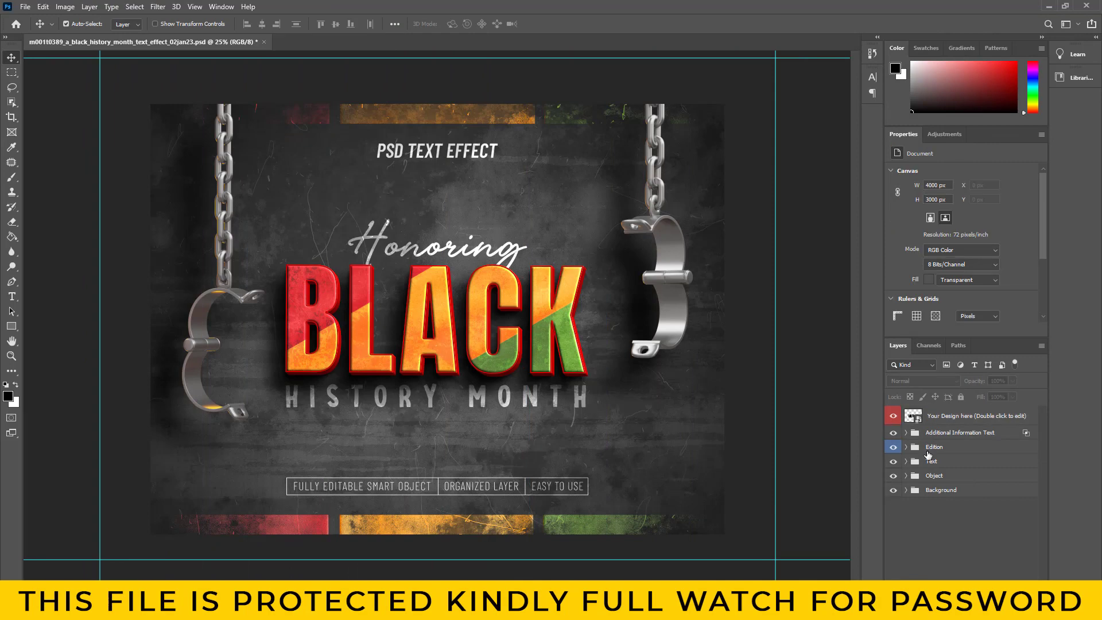
click(918, 419)
double_click(918, 421)
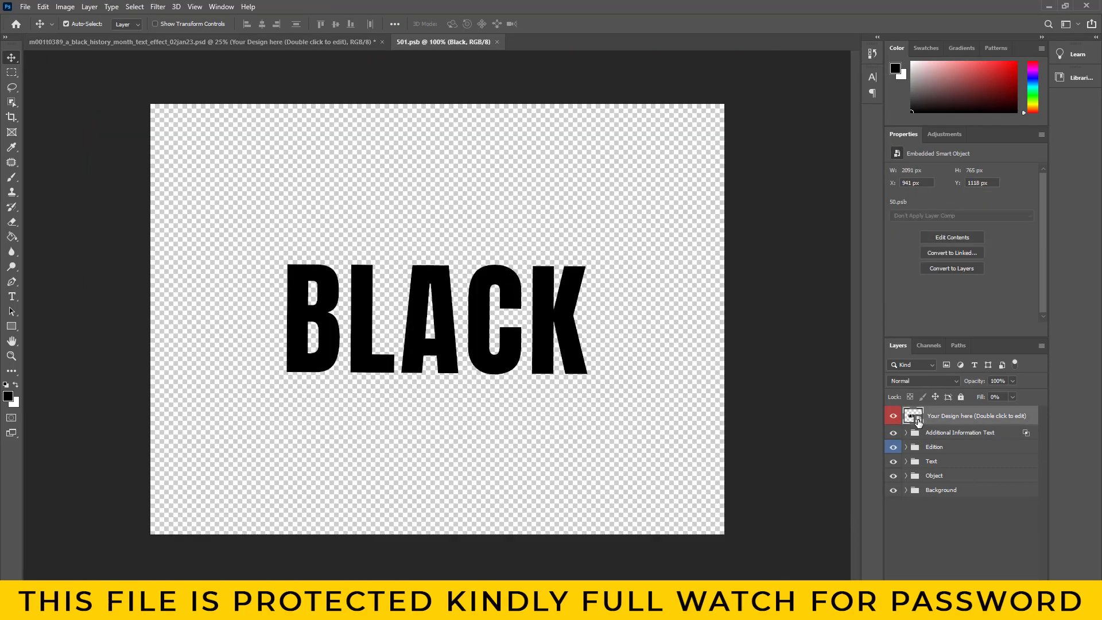
double_click(915, 422)
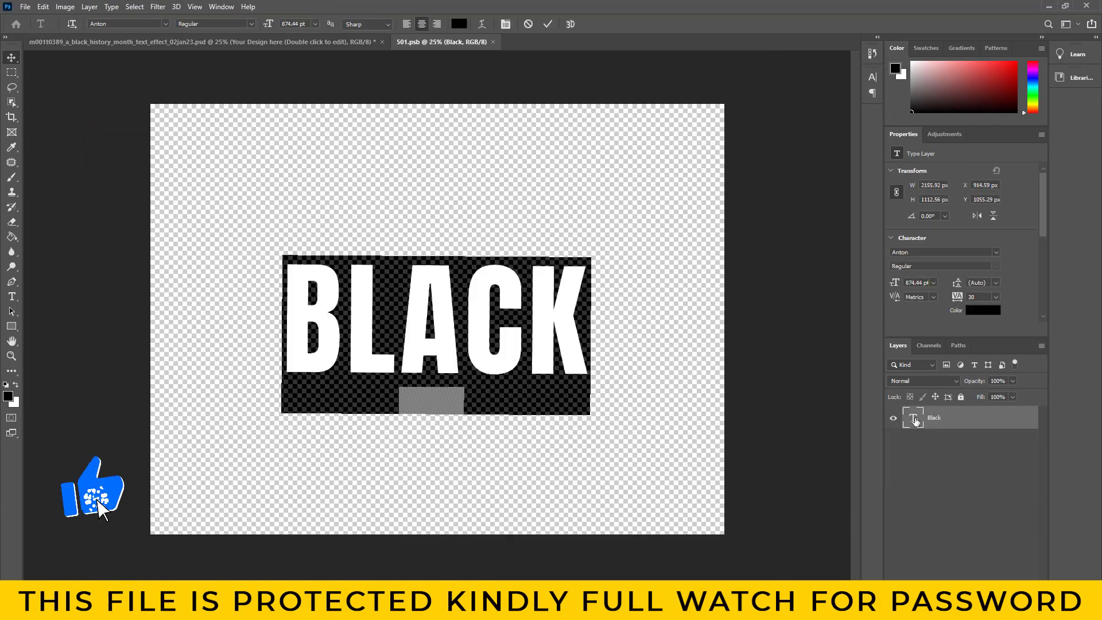
text(@GYAN9)
key(ctrl+Return)
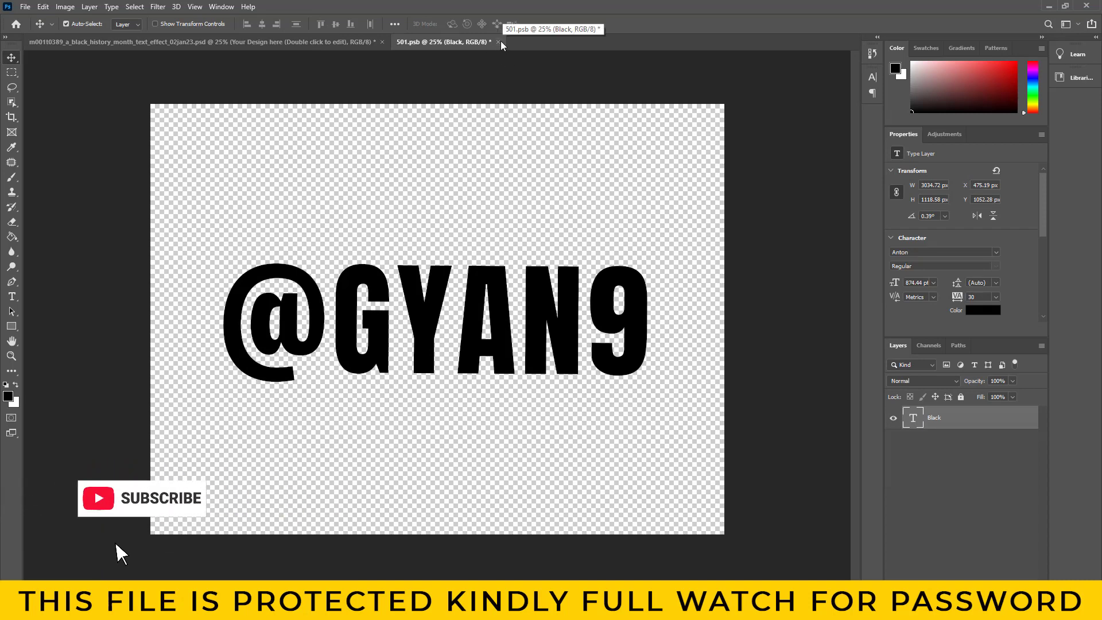
click(499, 43)
click(497, 227)
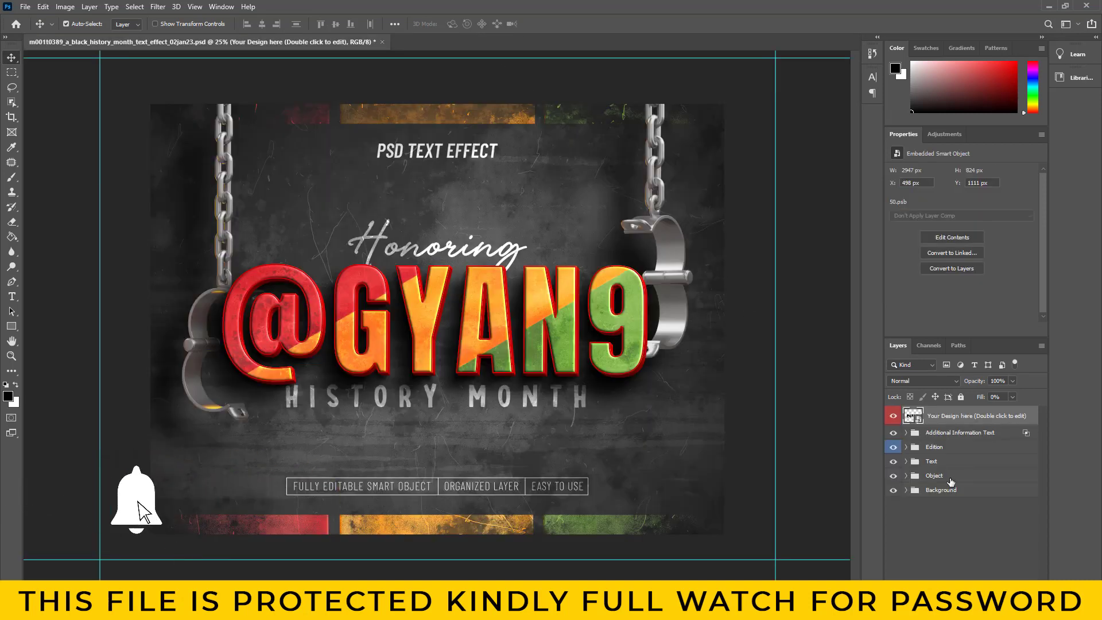
Free-transform the Handcuff layer to enlarge it and shift it up-right
click(950, 477)
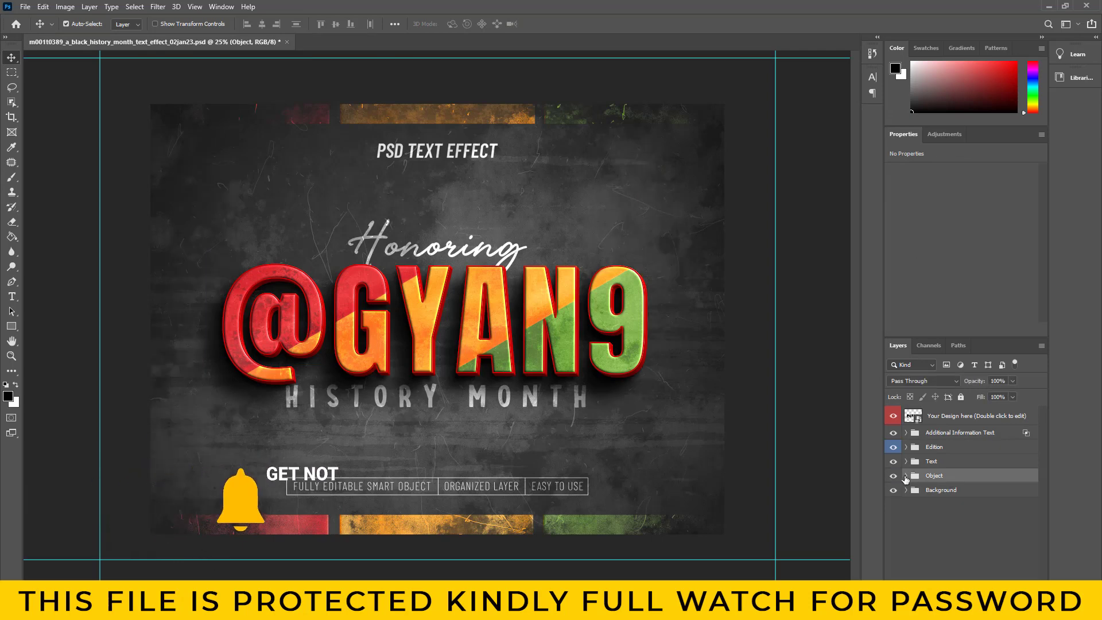
click(906, 476)
click(977, 494)
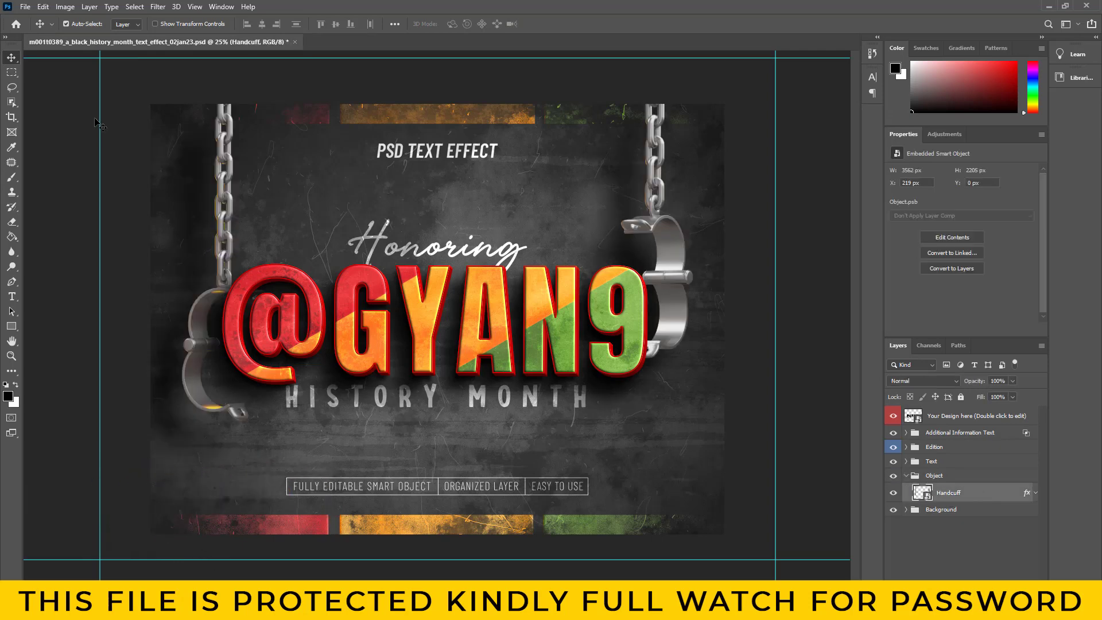
click(43, 7)
click(57, 257)
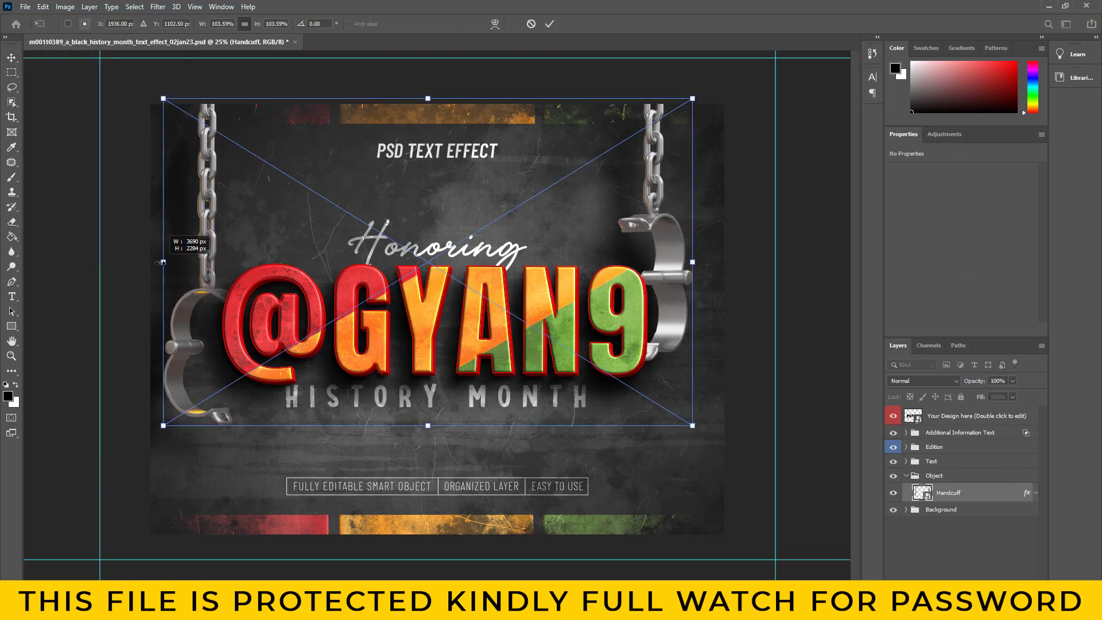
mouse_move(501, 279)
mouse_down()
mouse_move(508, 222)
mouse_move(513, 264)
mouse_move(505, 253)
mouse_up()
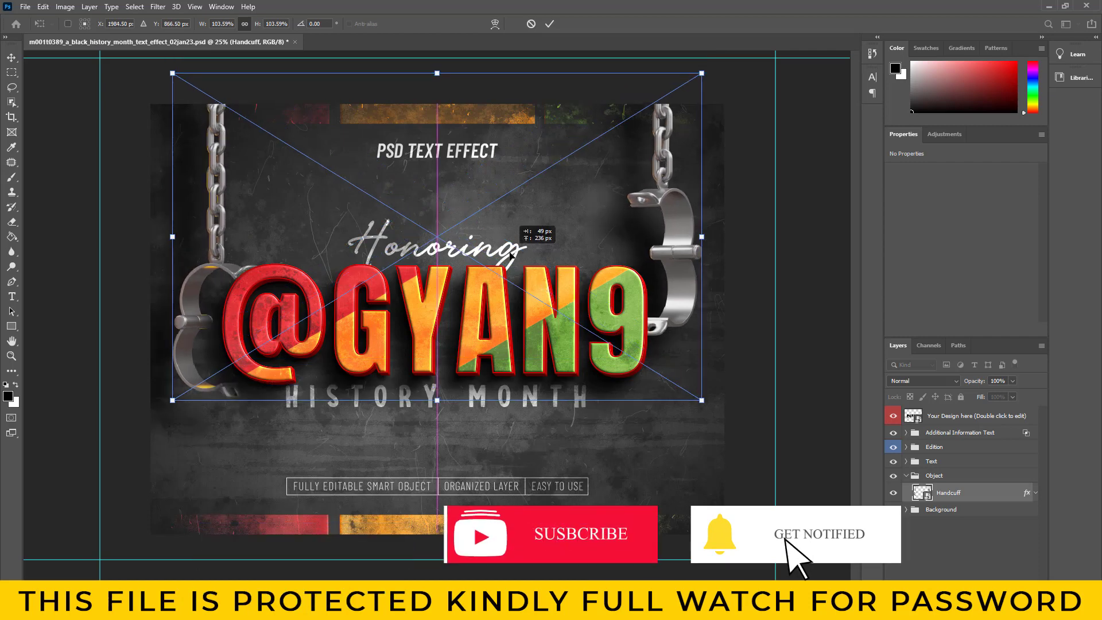
click(13, 61)
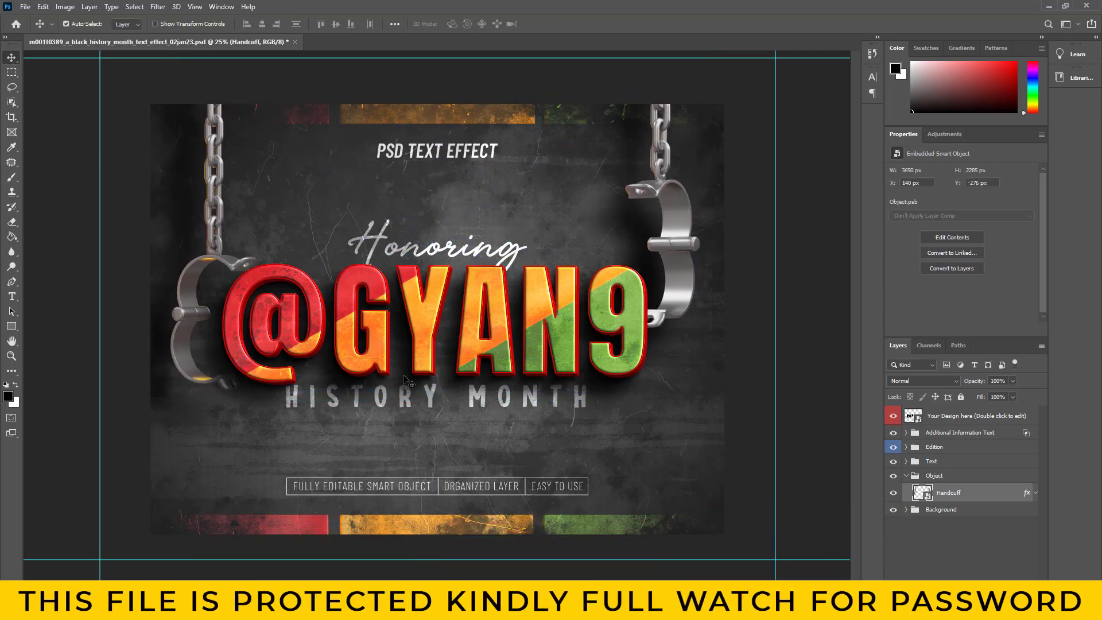
Hide the handcuffs and additional information text, keeping Honoring and HISTORY MONTH visible
click(894, 493)
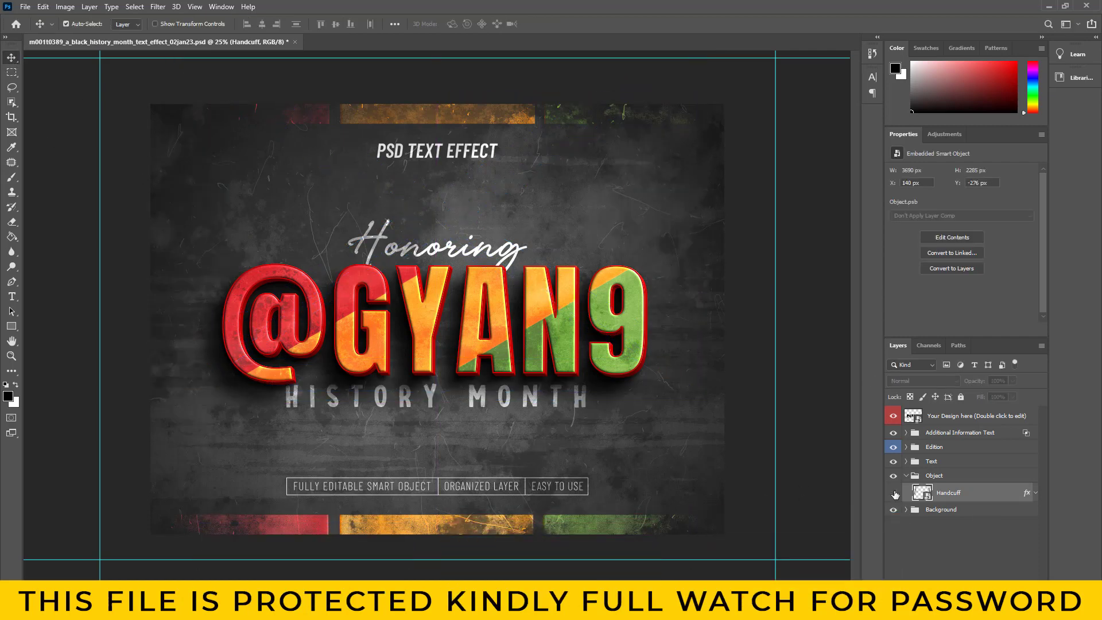
click(894, 461)
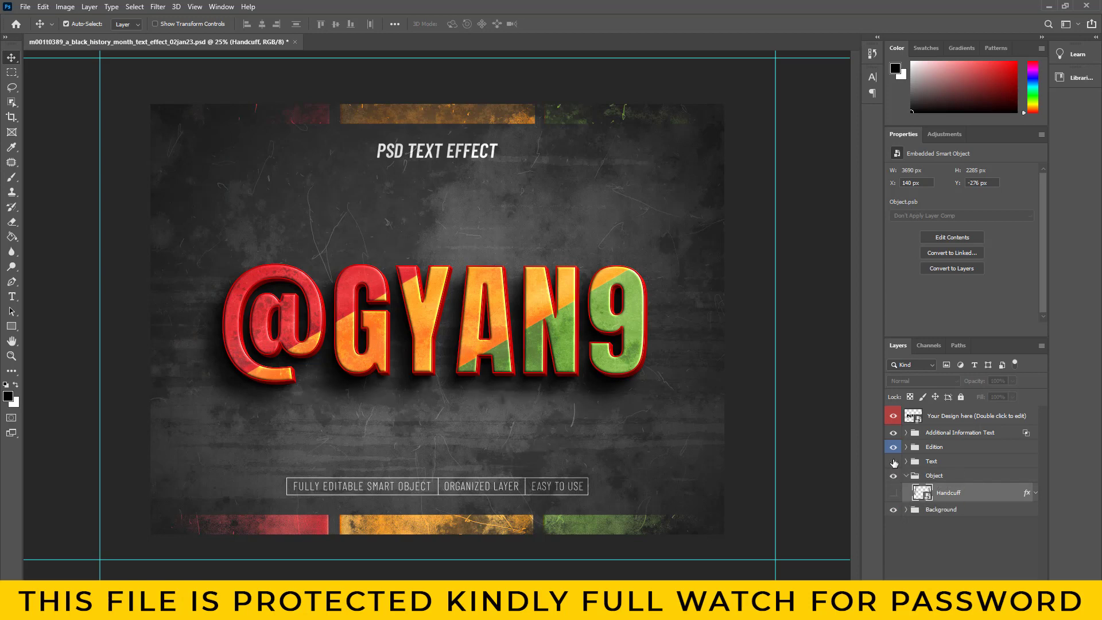
click(894, 462)
click(892, 433)
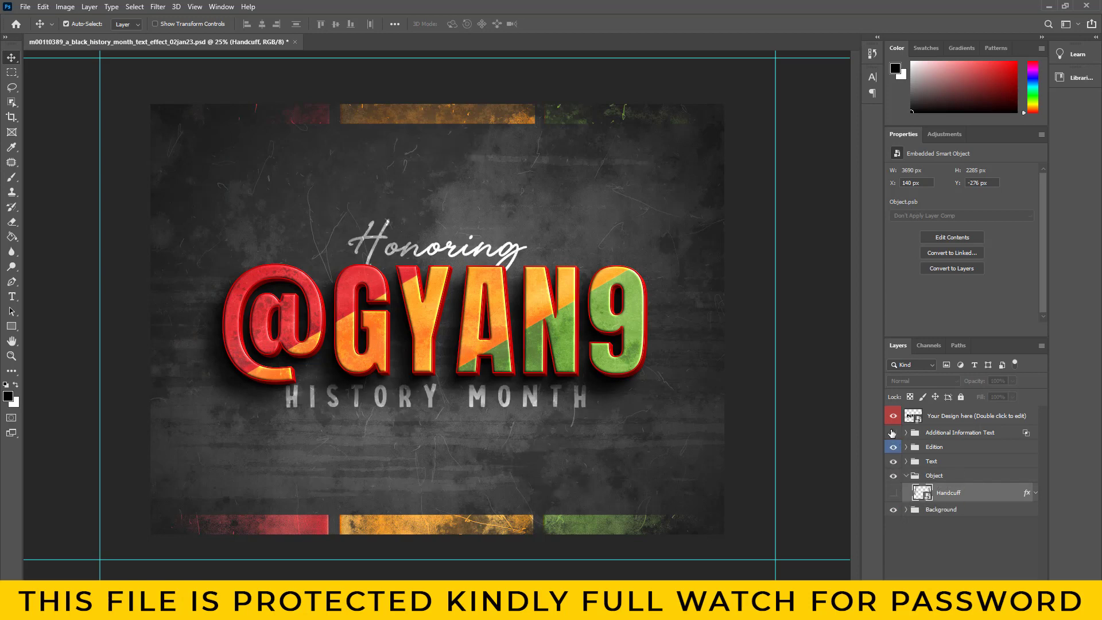
click(906, 461)
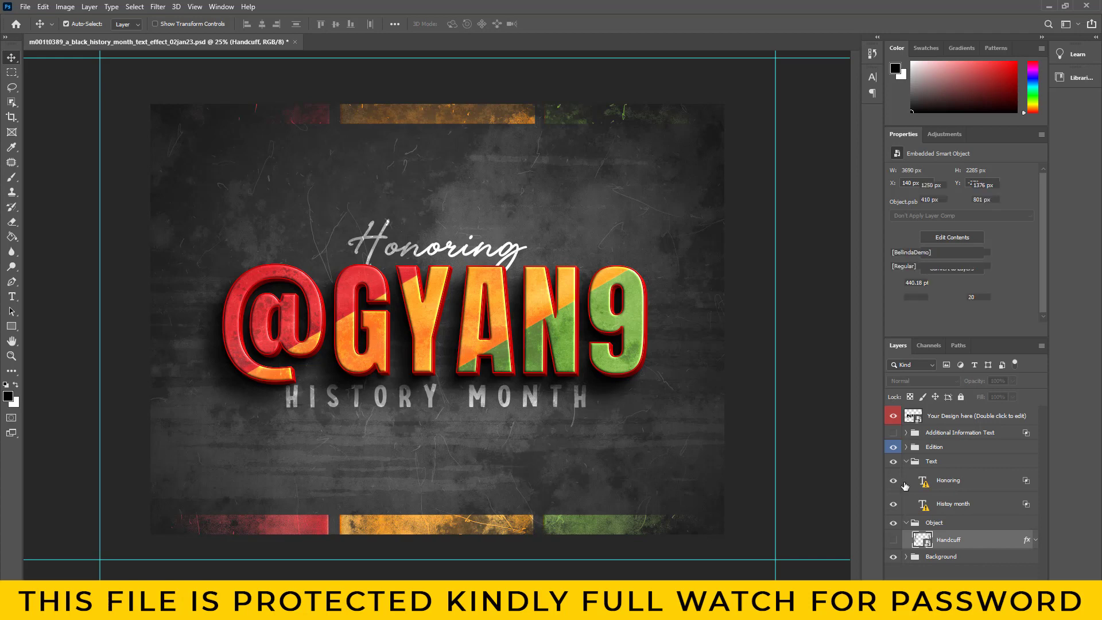
click(925, 487)
double_click(925, 484)
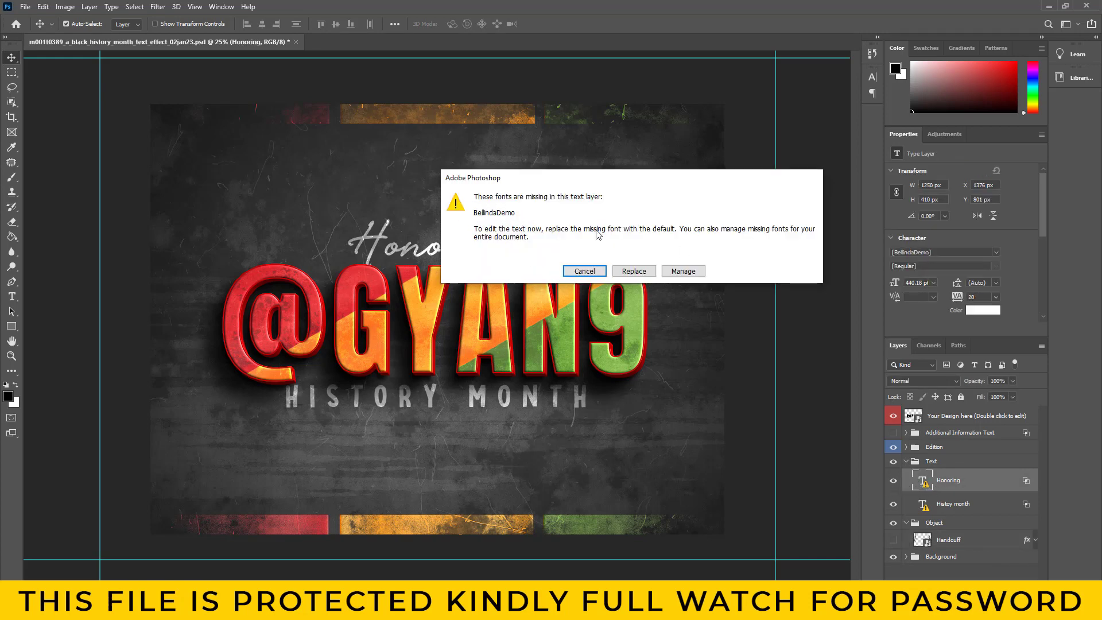
click(634, 271)
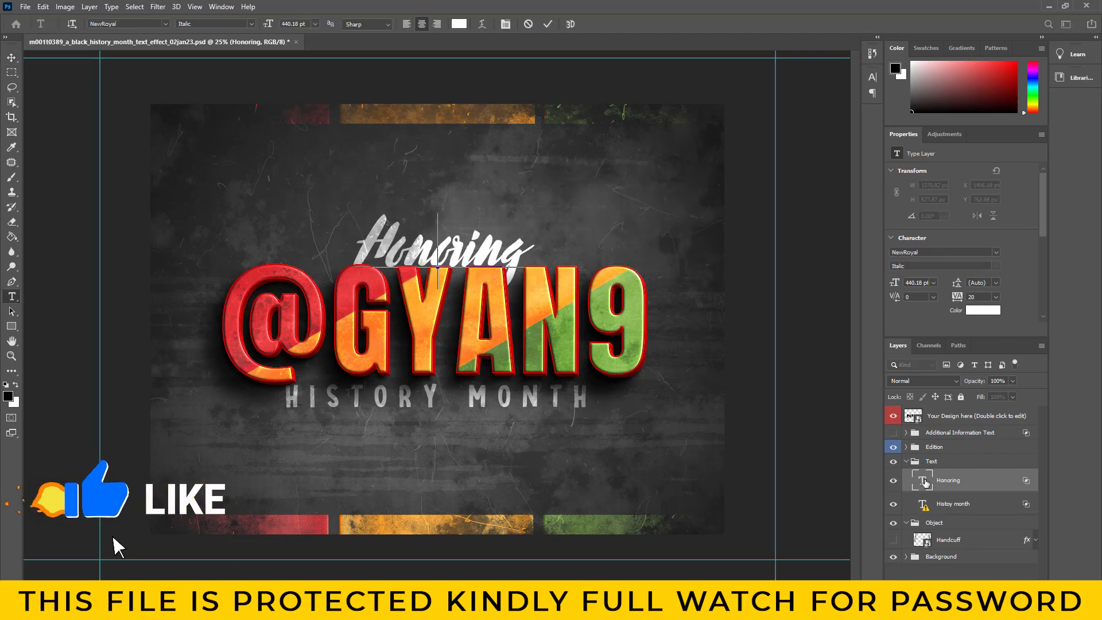
text(our)
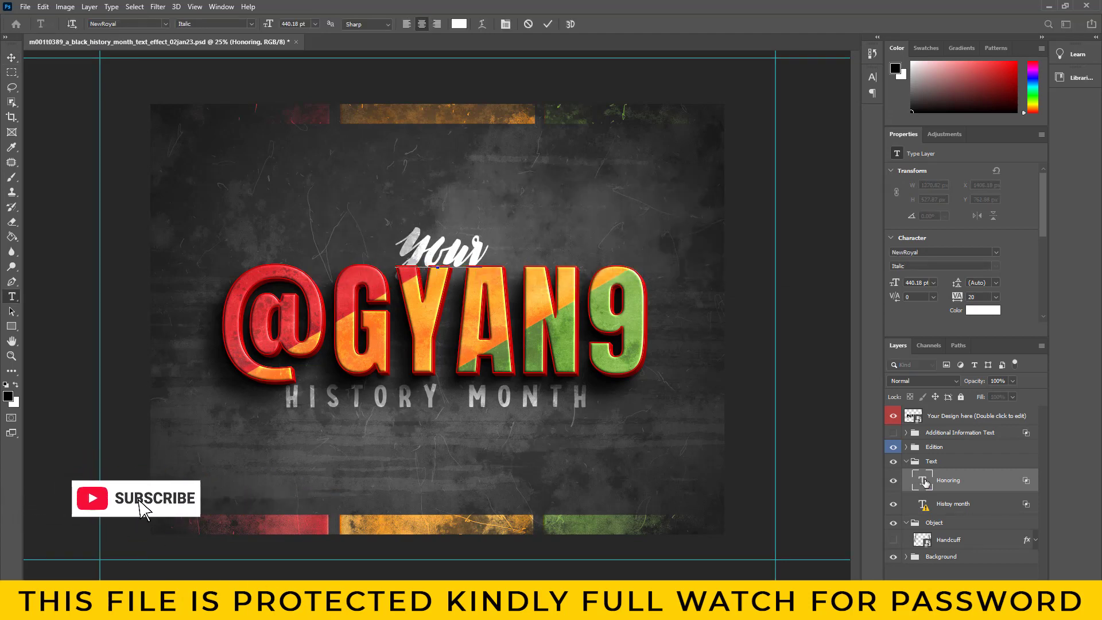
text( Text)
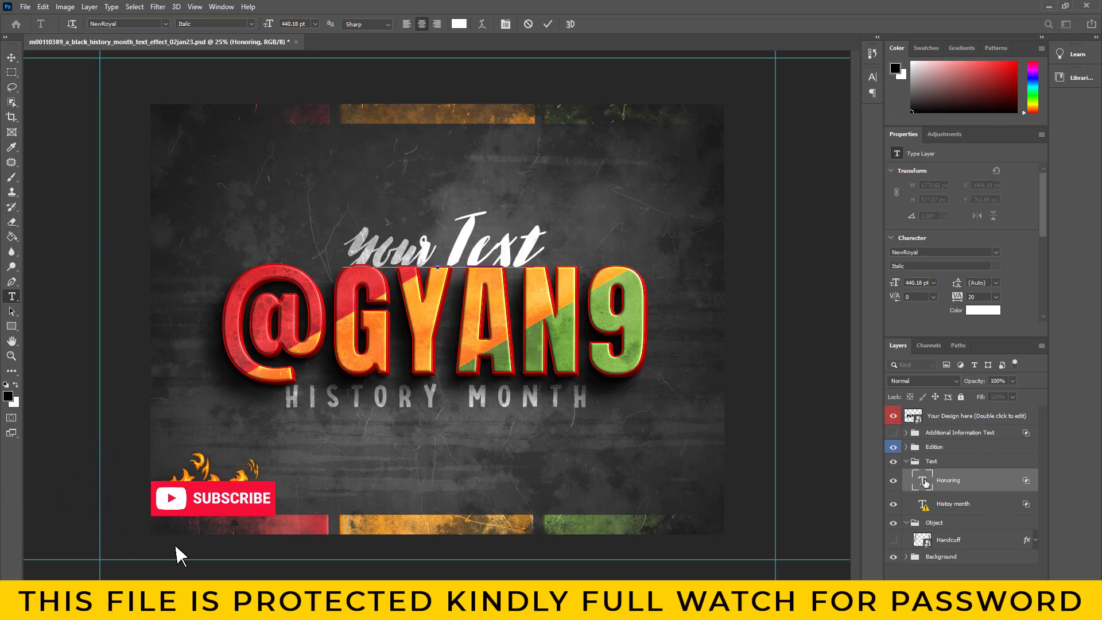
click(10, 56)
drag(516, 250, 507, 233)
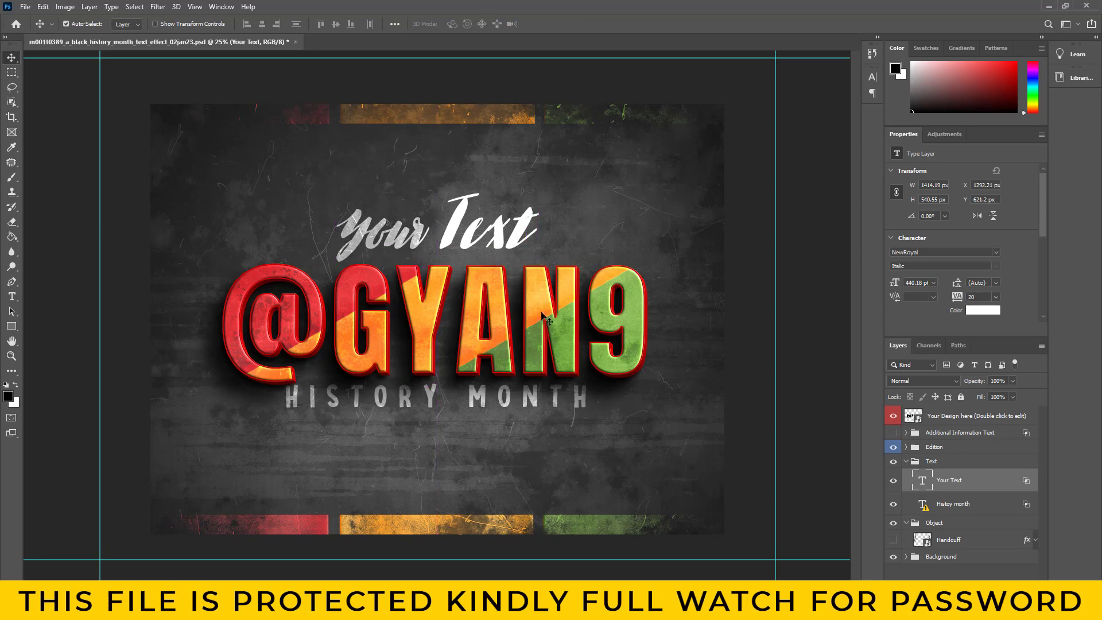
click(895, 507)
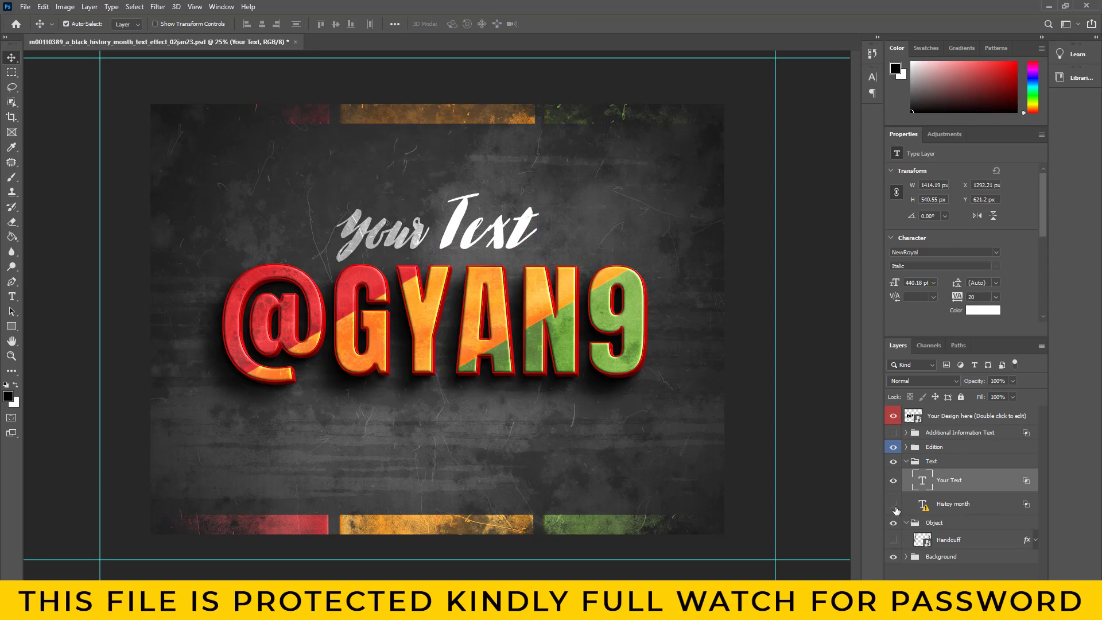
click(978, 509)
drag(415, 402, 416, 417)
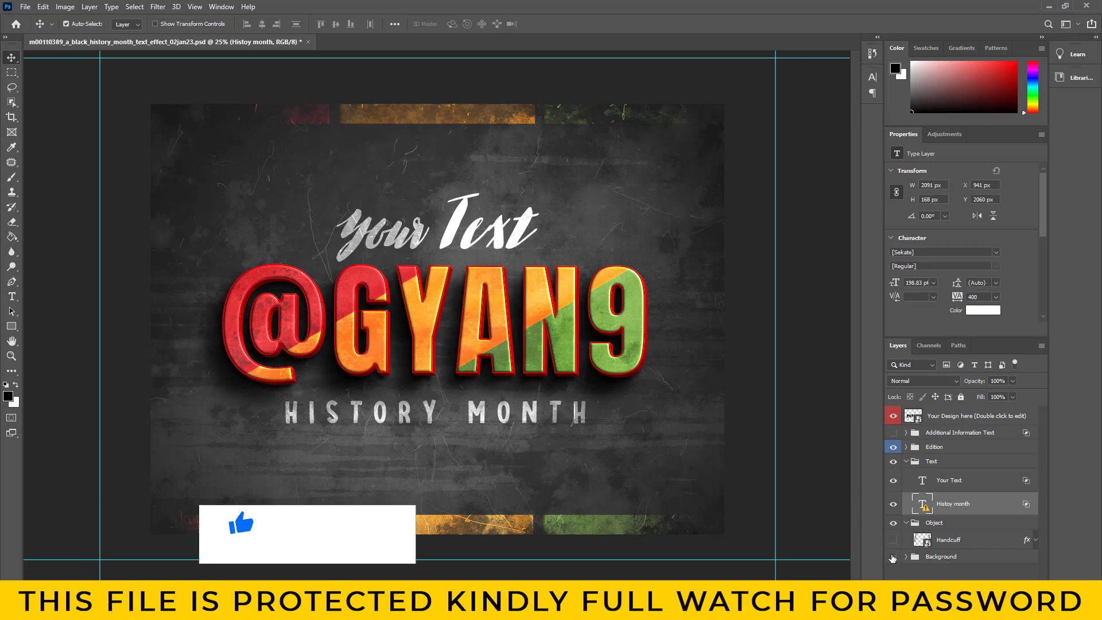
Hide the dark vignette gradient and the coloured border bar layers of the background
click(893, 557)
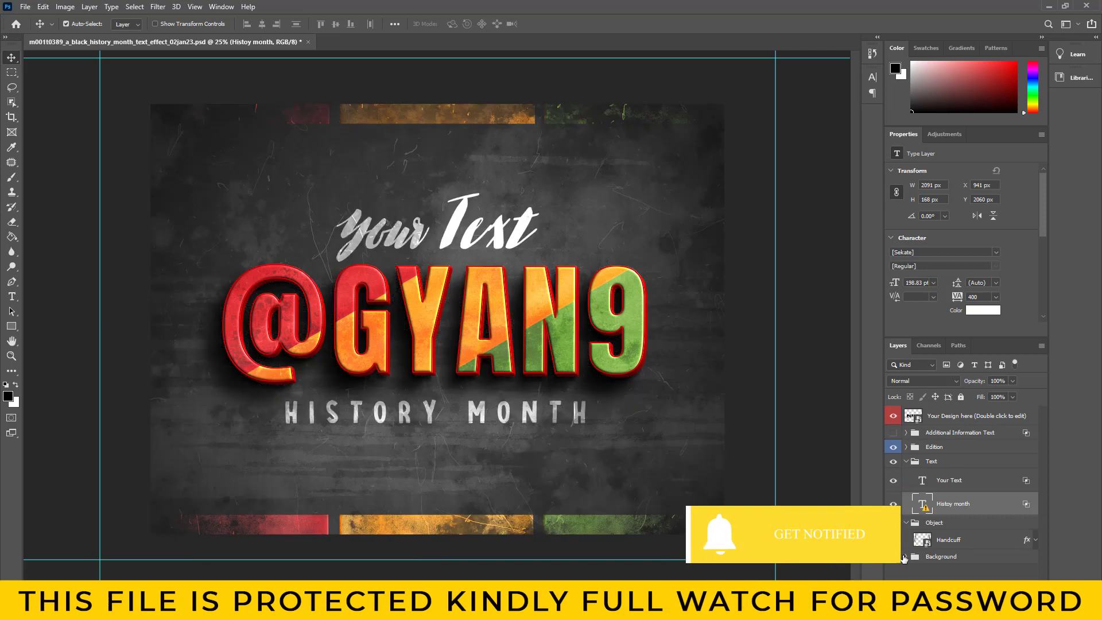
click(893, 557)
scroll(970, 563, down, 2)
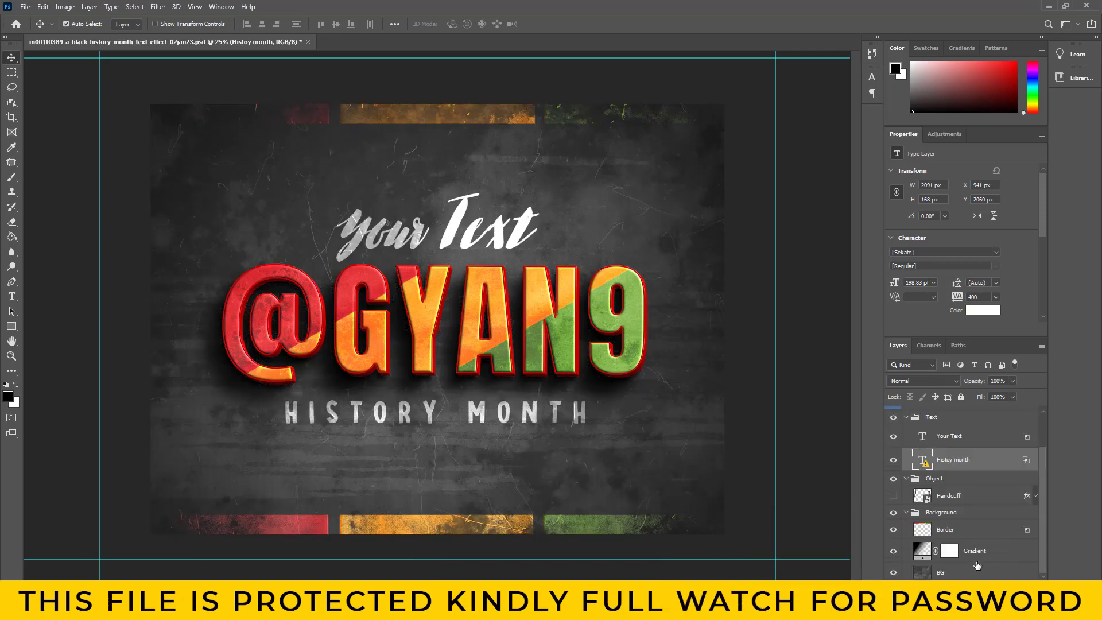
click(893, 552)
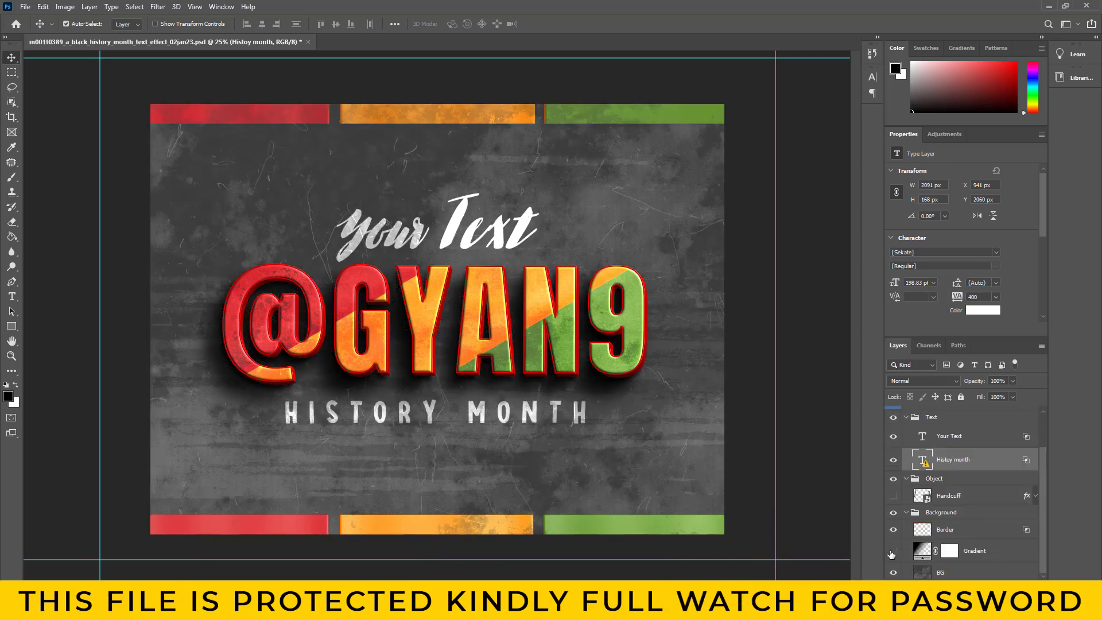
click(893, 530)
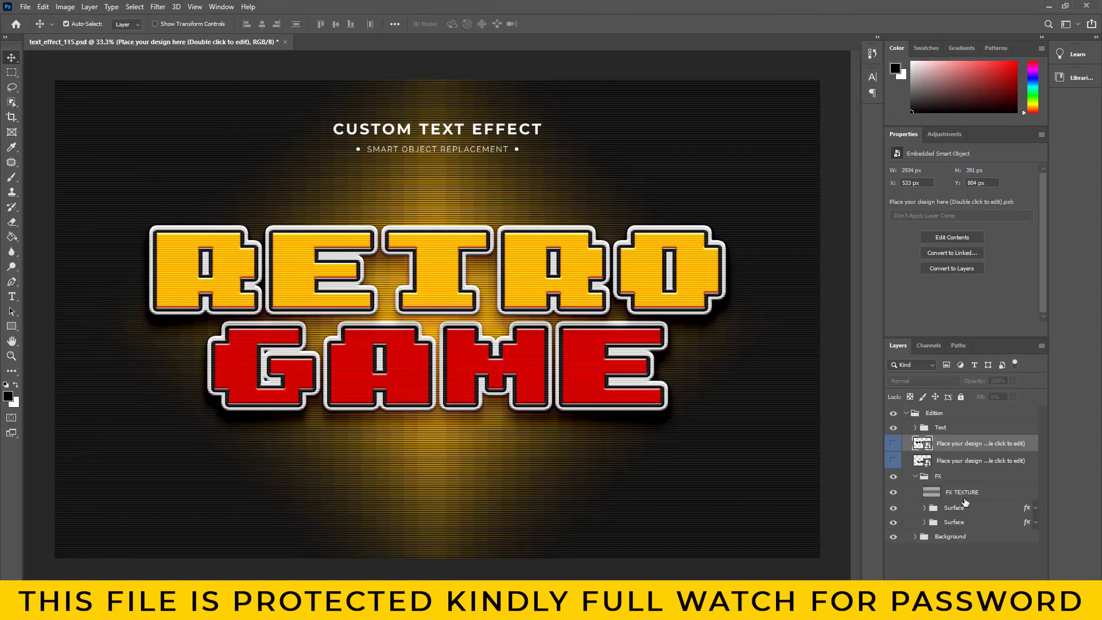
Identify the RETRO and GAME surface layers and open the RETRO word's smart object contents
click(893, 508)
click(893, 508)
click(894, 523)
click(894, 523)
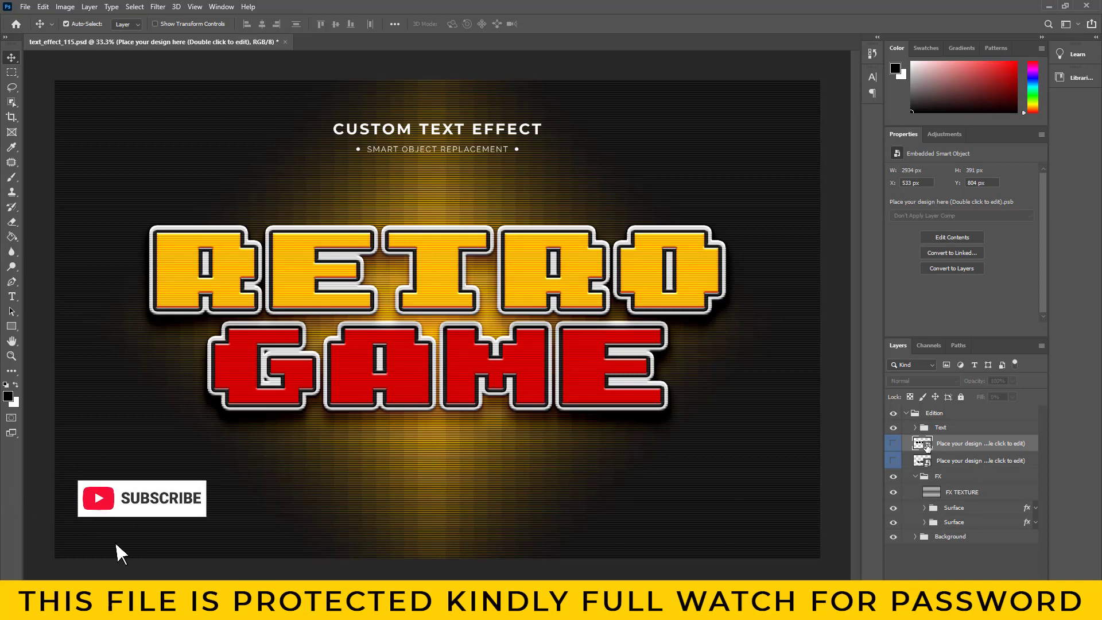
double_click(923, 444)
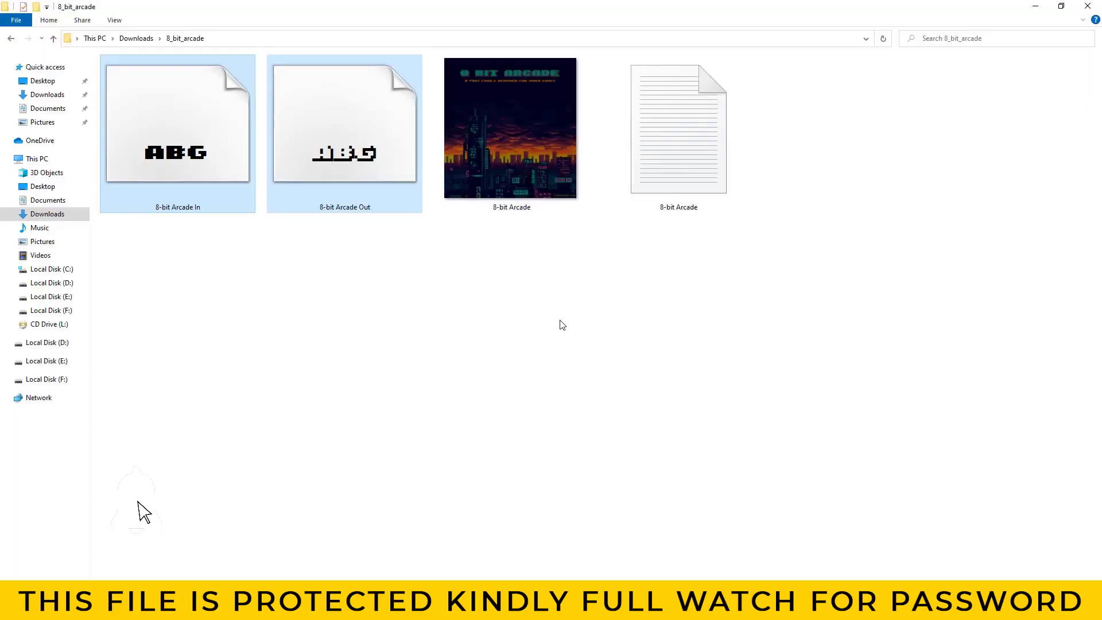
click(1084, 6)
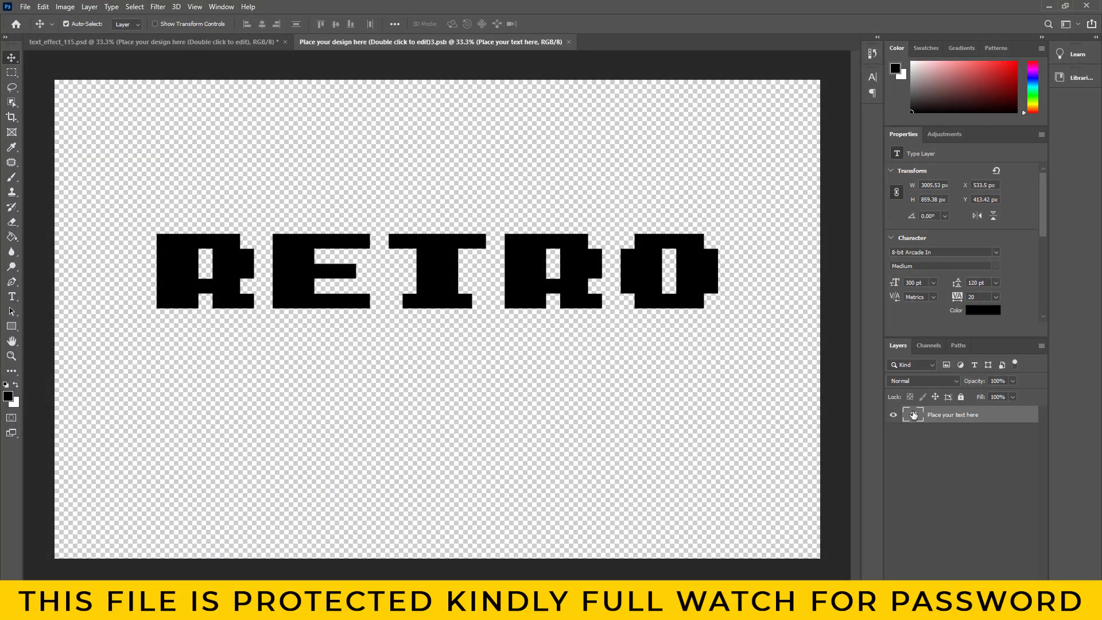
Retype RETRO as GYAN and save the smart object contents back into the template
double_click(914, 414)
key(BackSpace)
text(GYAN)
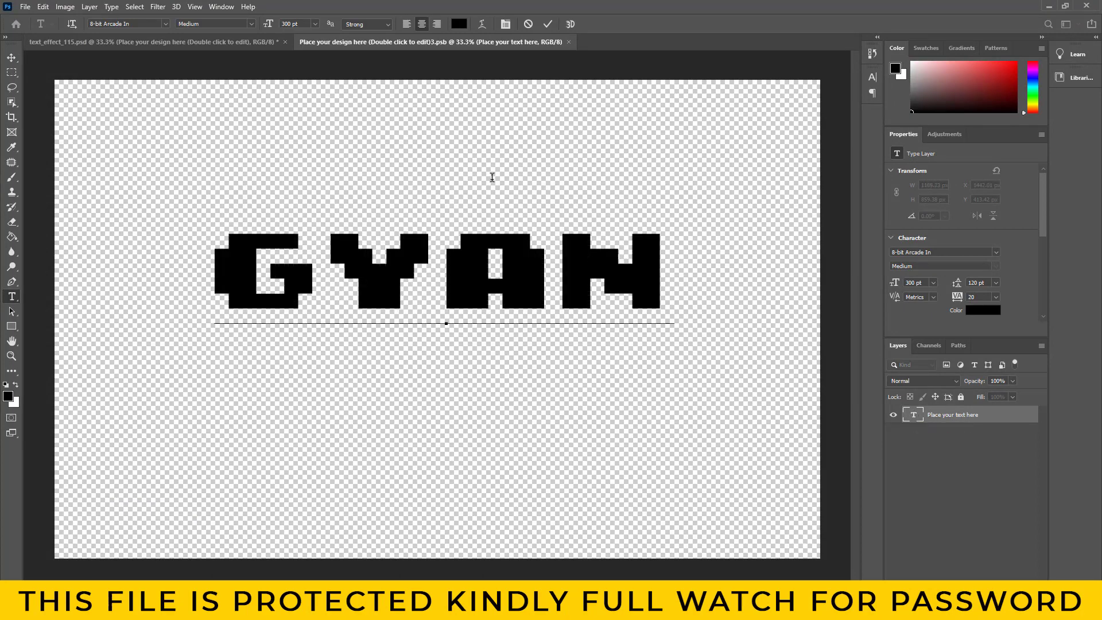
click(10, 60)
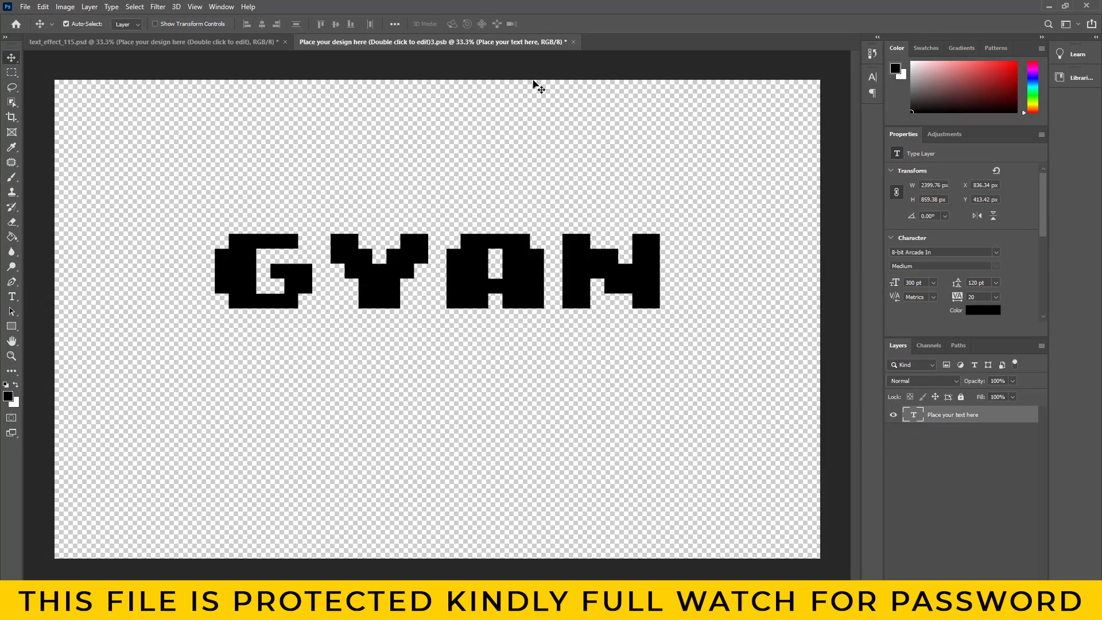
click(573, 41)
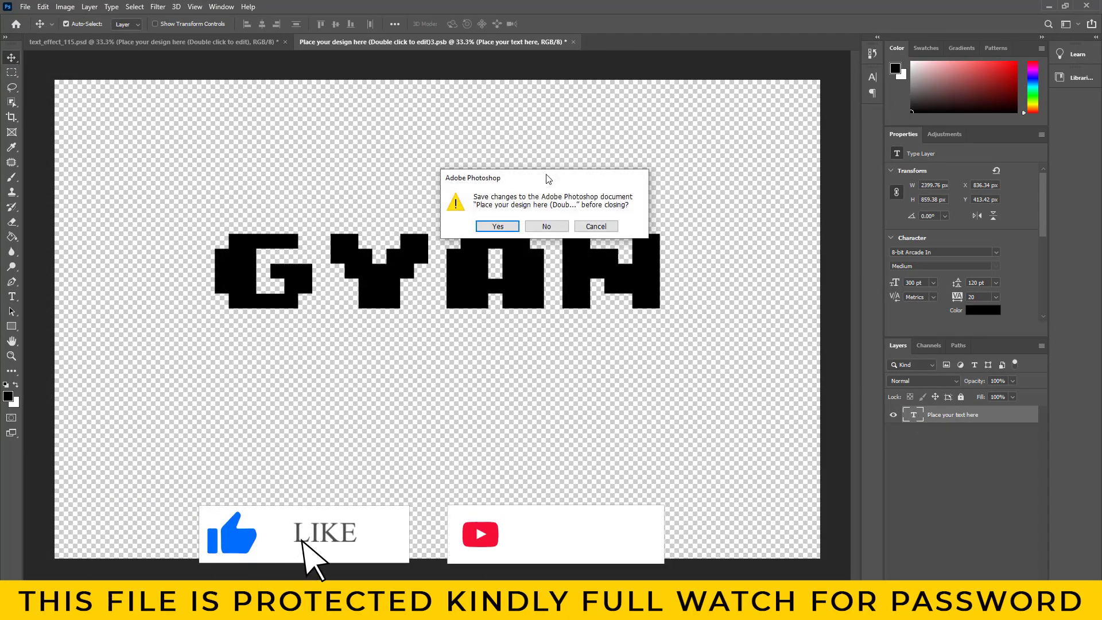
click(497, 226)
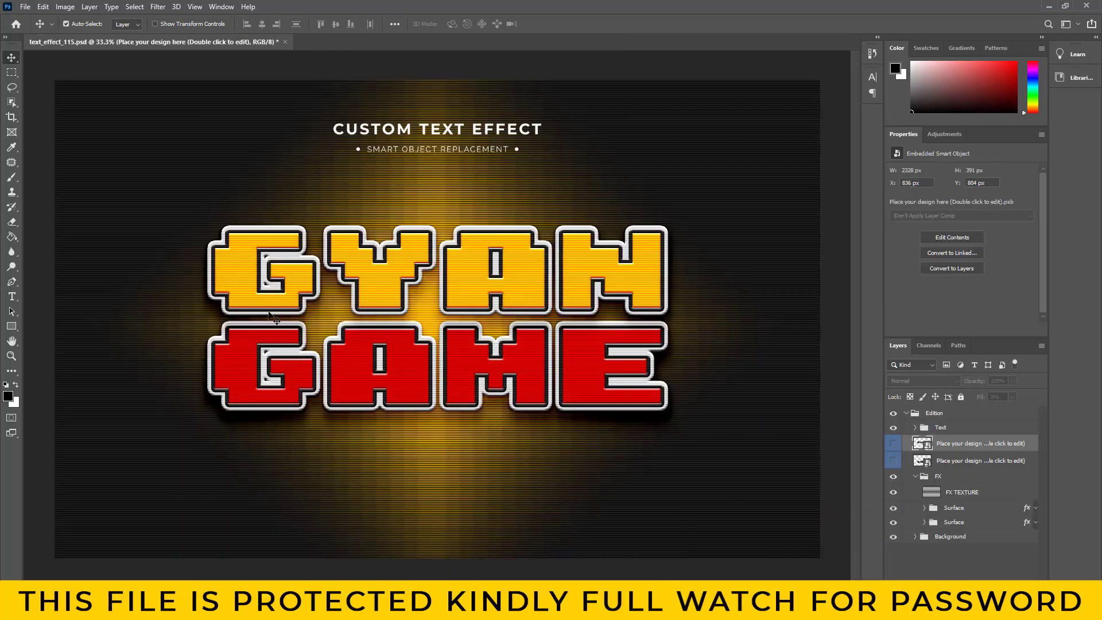
click(928, 464)
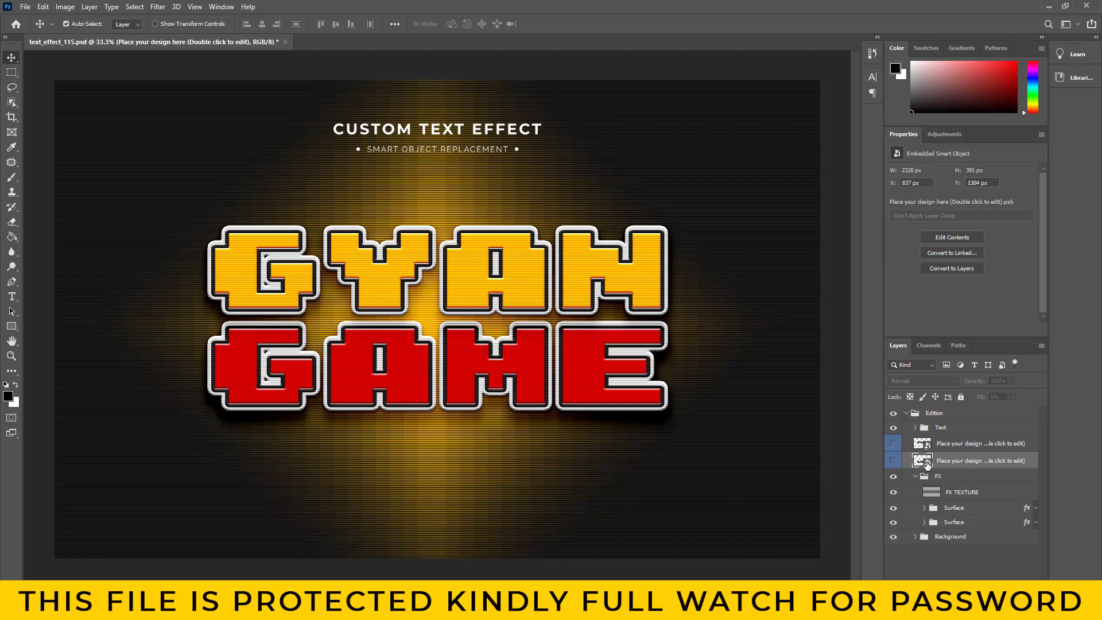
Retype the GAME smart object text as TECH and save it back into the template
double_click(923, 461)
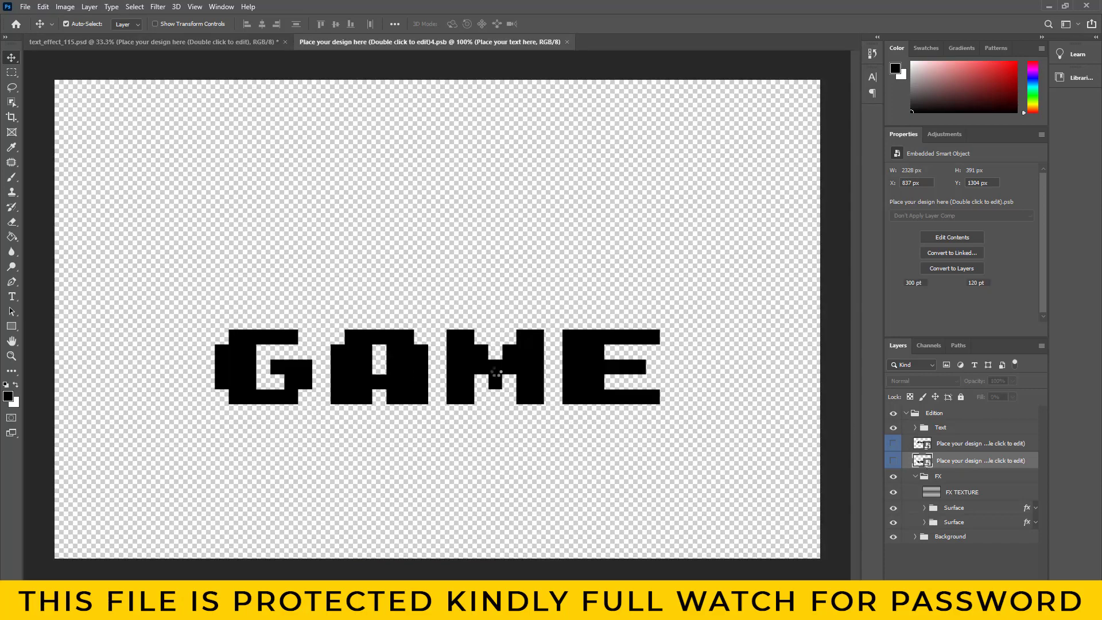
double_click(915, 416)
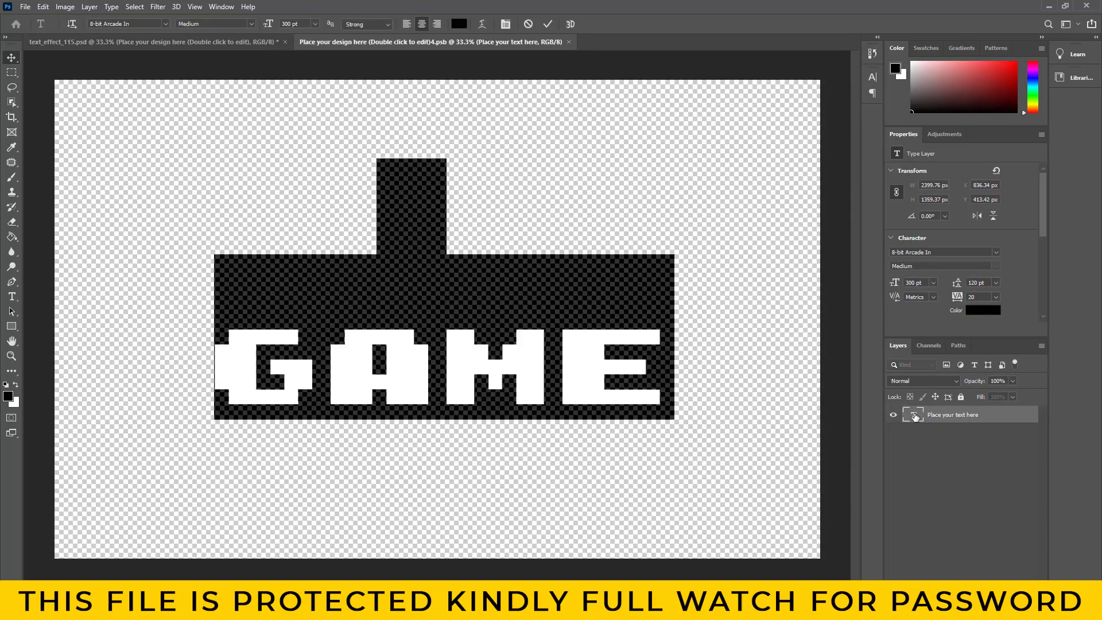
text(TECH)
click(9, 61)
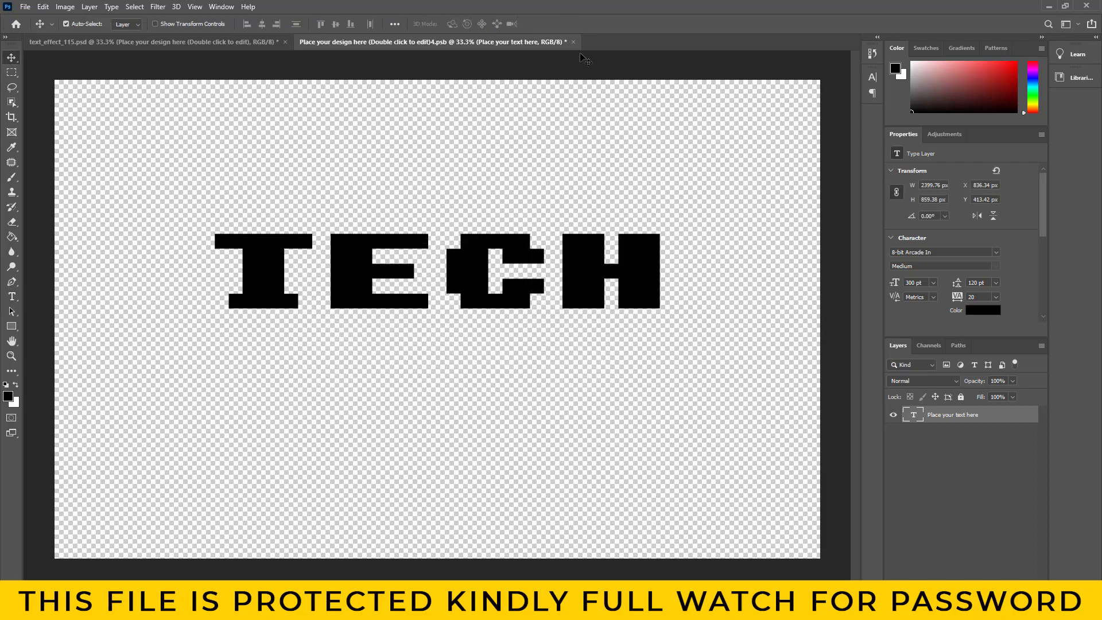
click(573, 46)
click(498, 228)
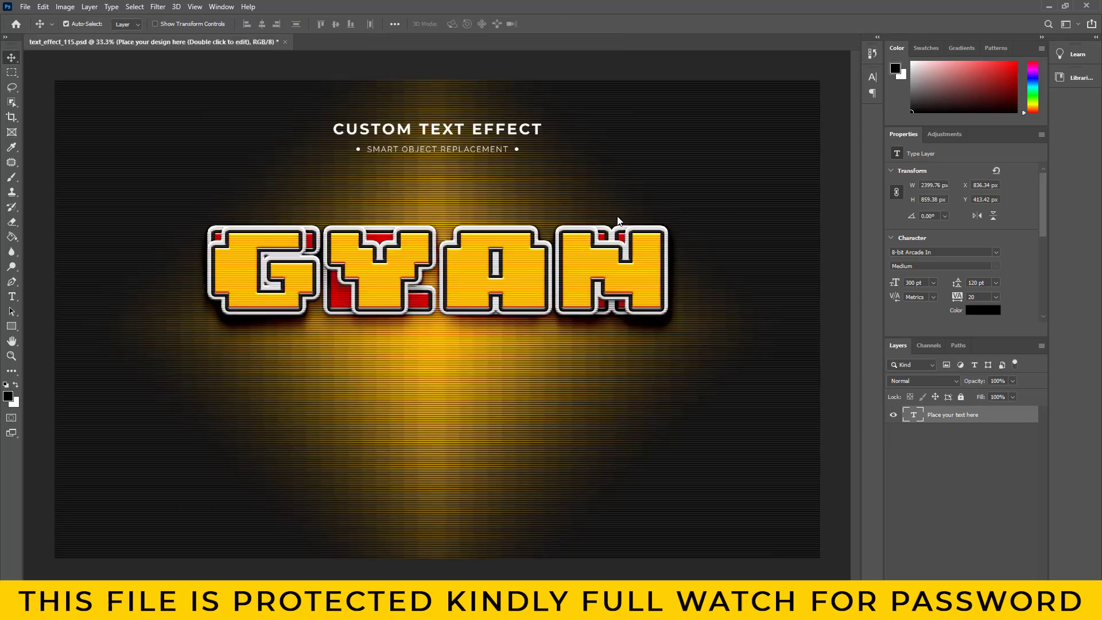
Check TECH under the yellow surface and start Free Transform on the lower Surface group
click(966, 511)
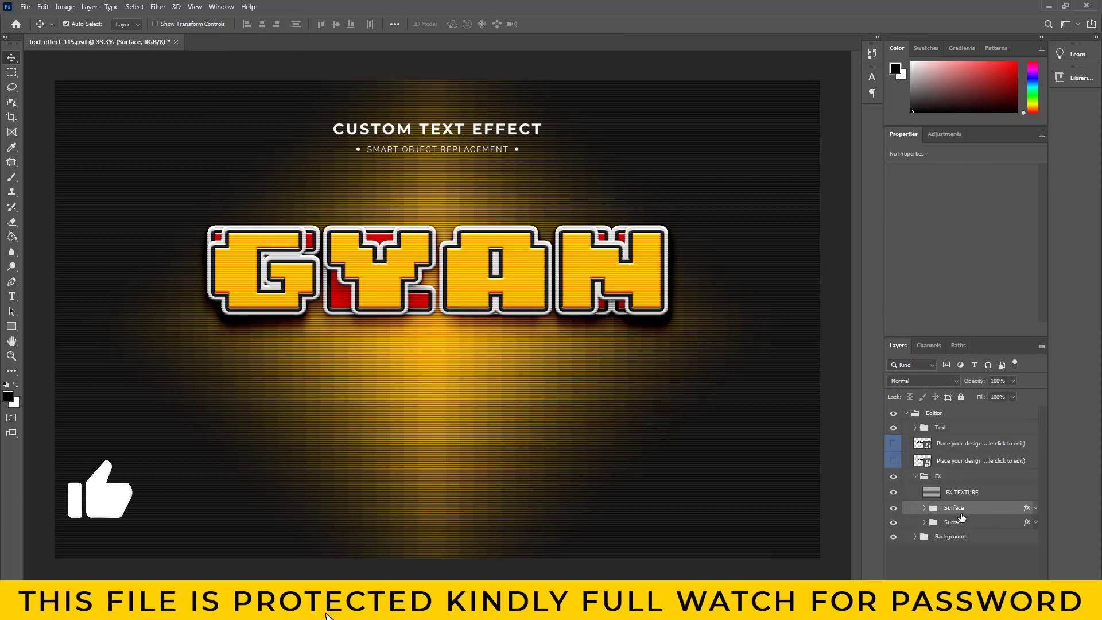
click(894, 508)
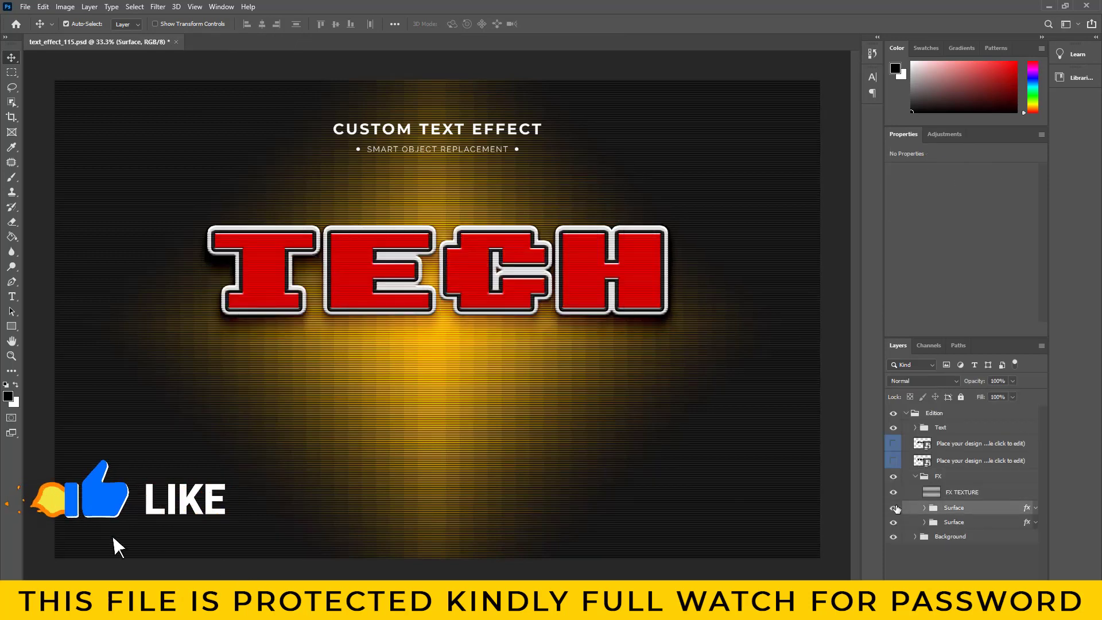
click(894, 508)
click(976, 523)
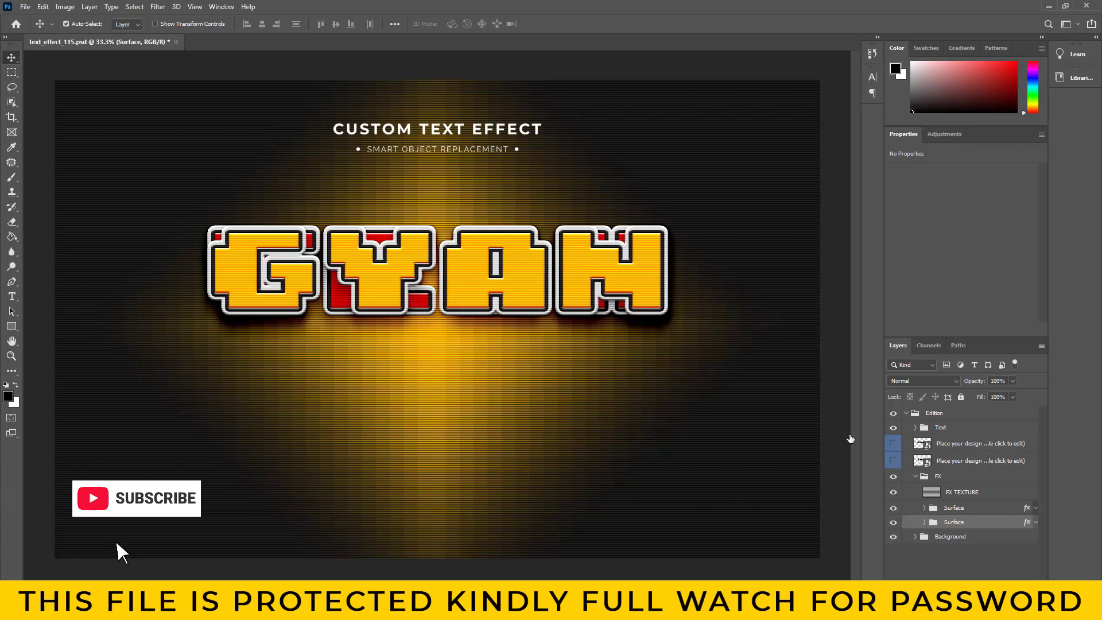
click(43, 6)
click(63, 257)
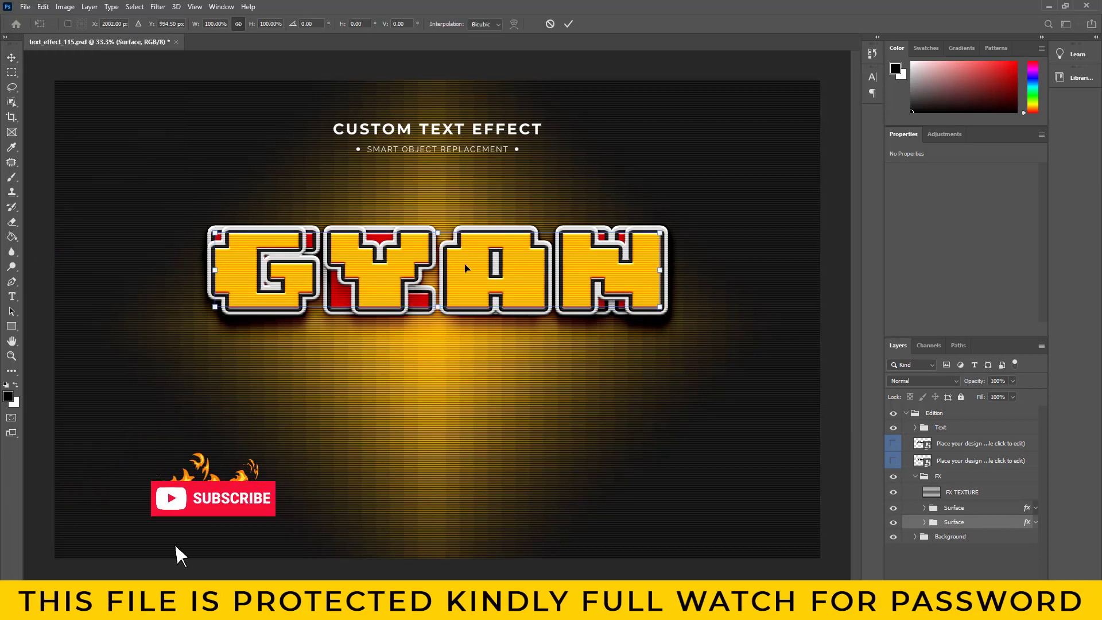
Move TECH down below GYAN and hide the CUSTOM TEXT EFFECT title
drag(466, 268, 426, 382)
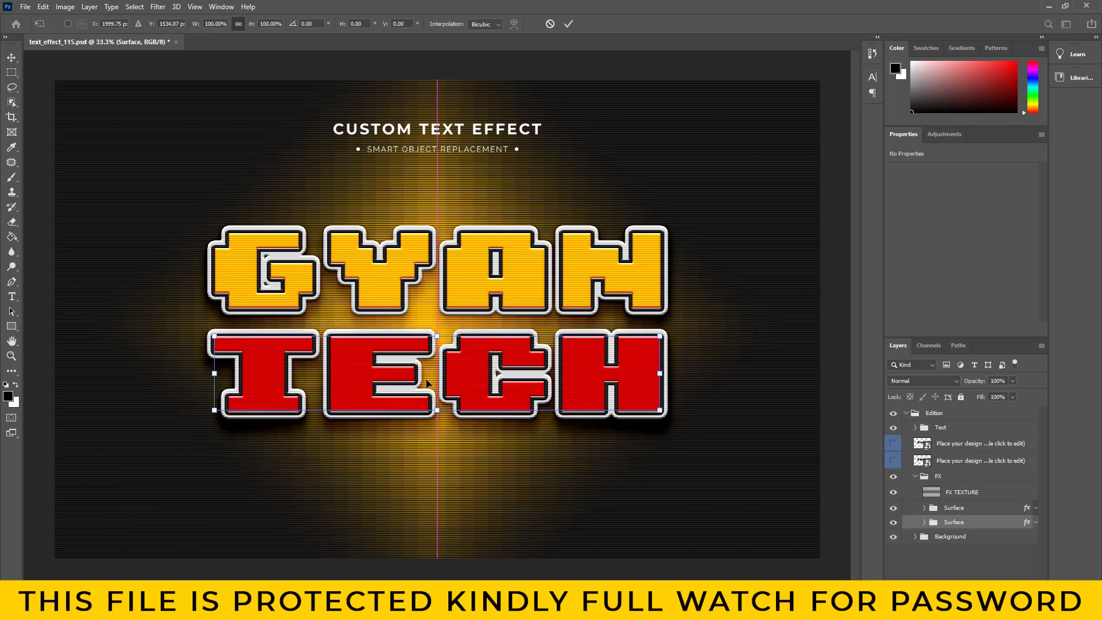
key(Return)
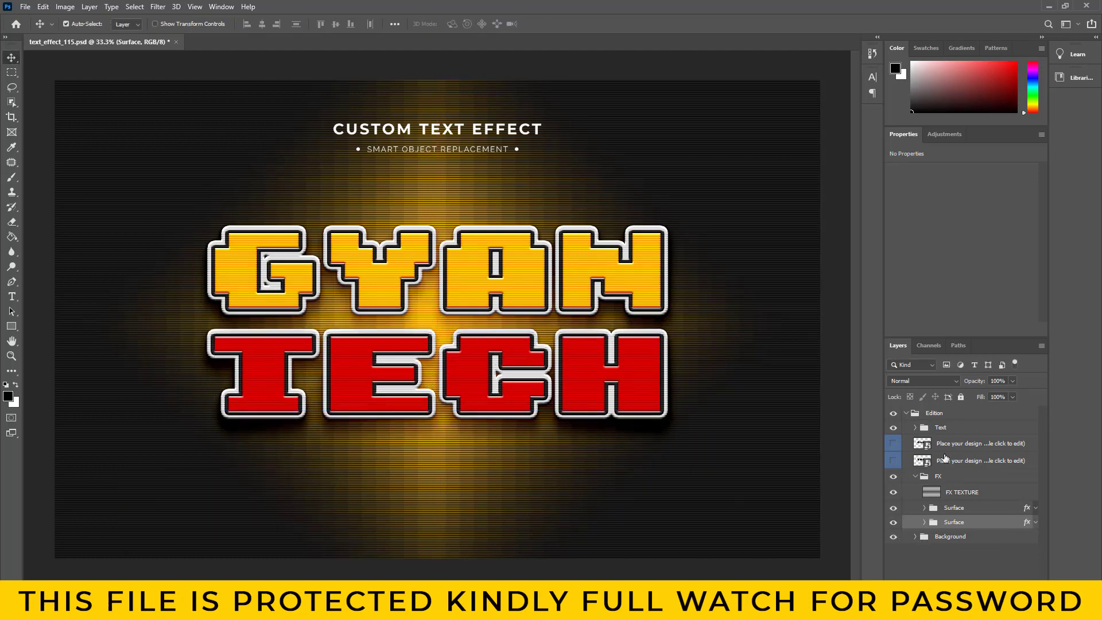
click(894, 429)
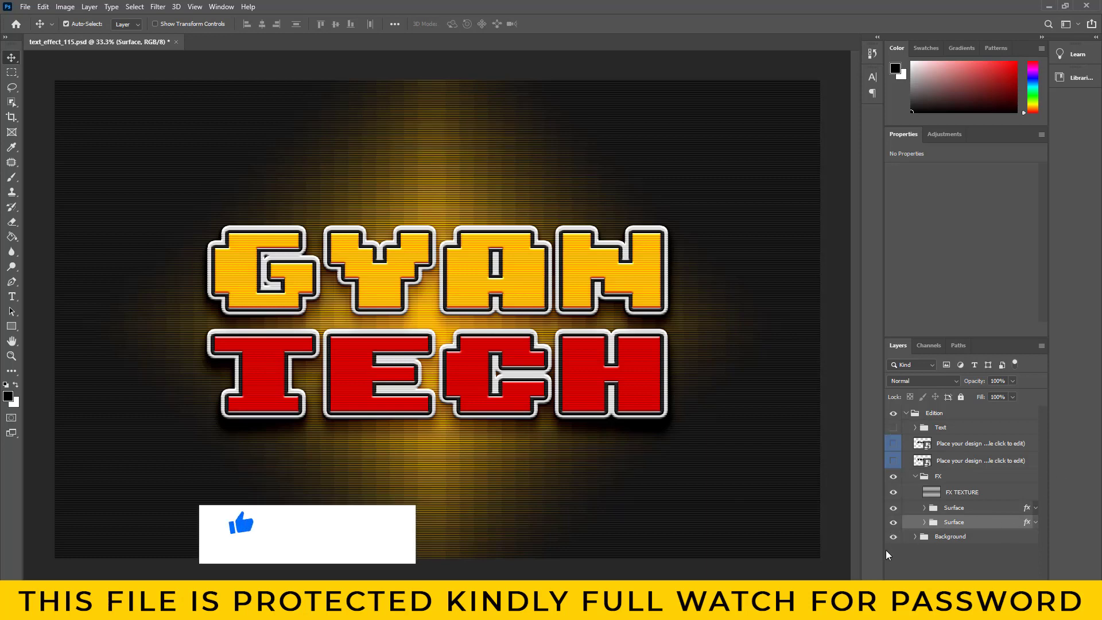
Add a new empty layer above the Light layer in the Background group
click(894, 537)
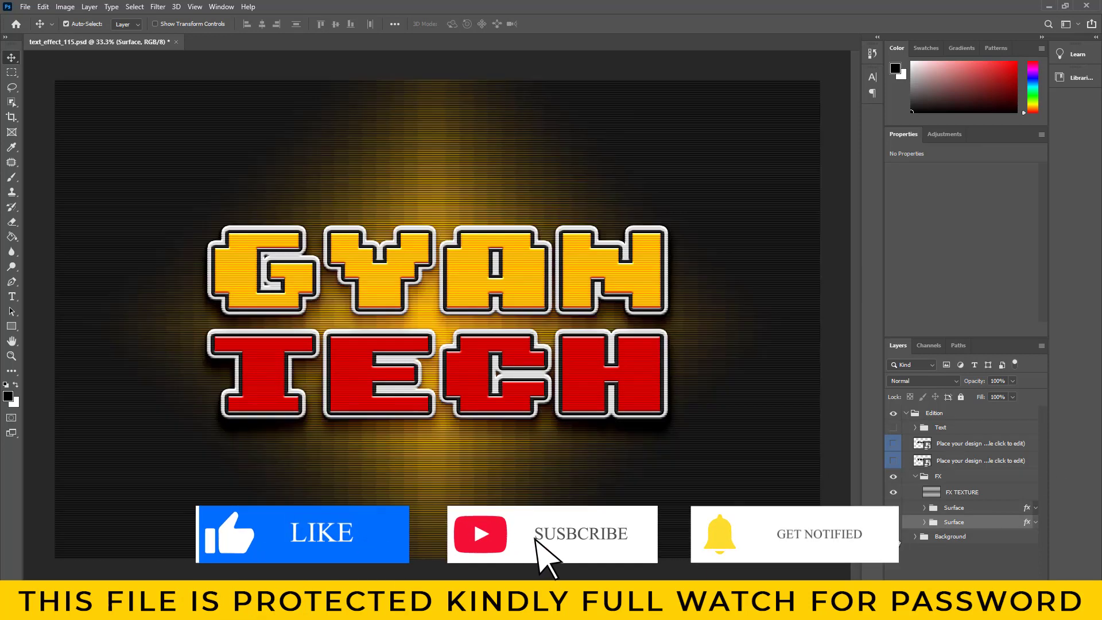
click(894, 537)
click(912, 552)
key(ctrl+shift+alt+n)
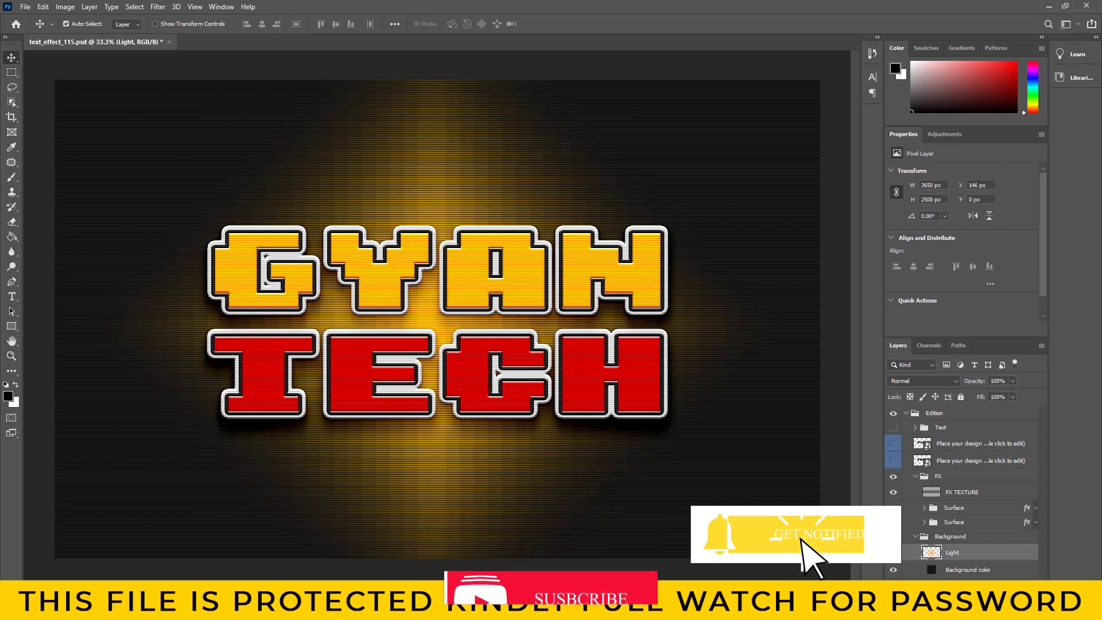
Hide the yellow glow and paint a large red circle, sampled from the letter E, behind the text
click(894, 569)
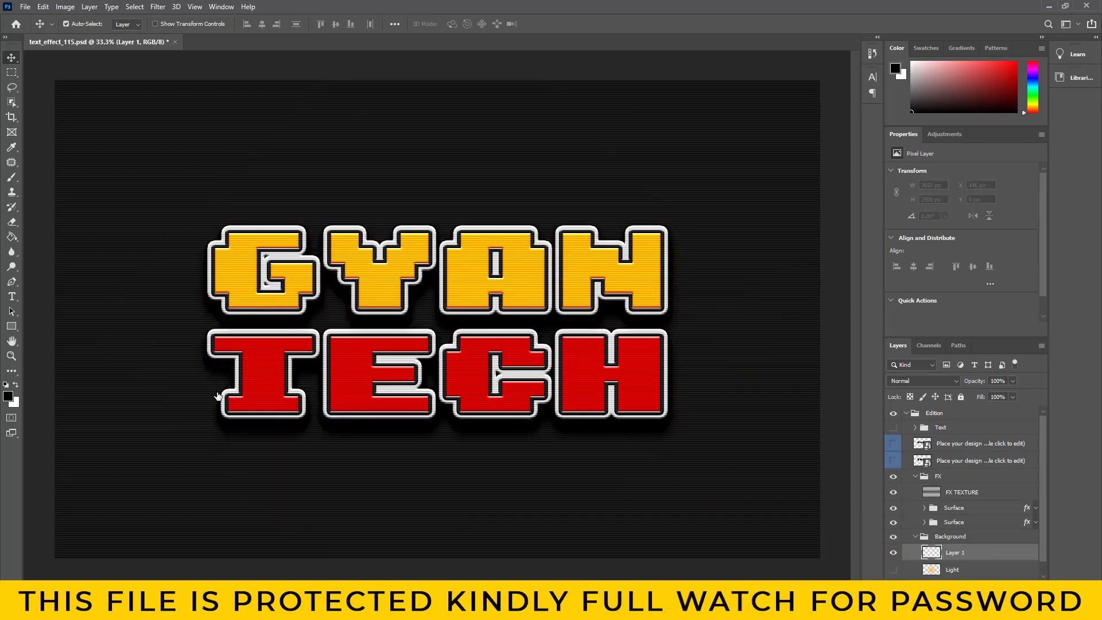
click(8, 396)
click(357, 351)
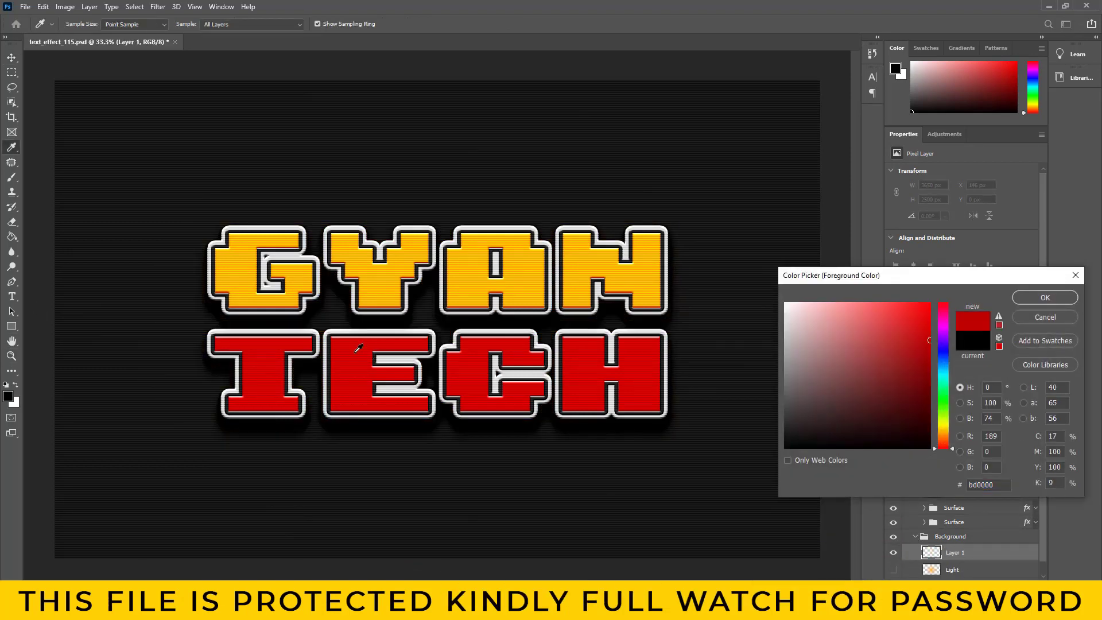
click(1035, 299)
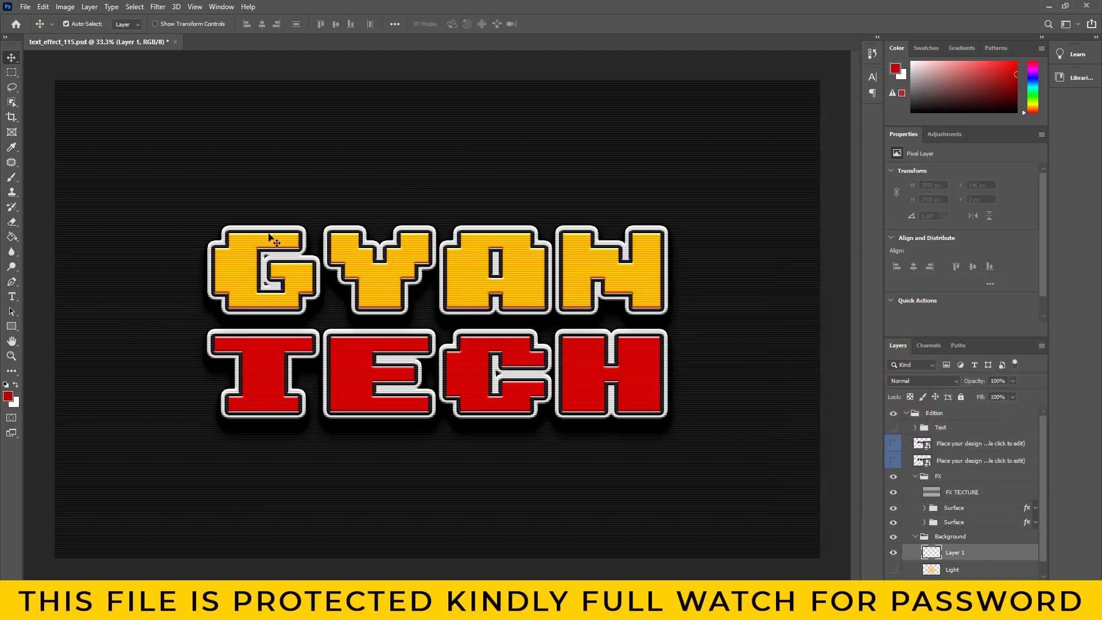
click(10, 179)
right_click(313, 164)
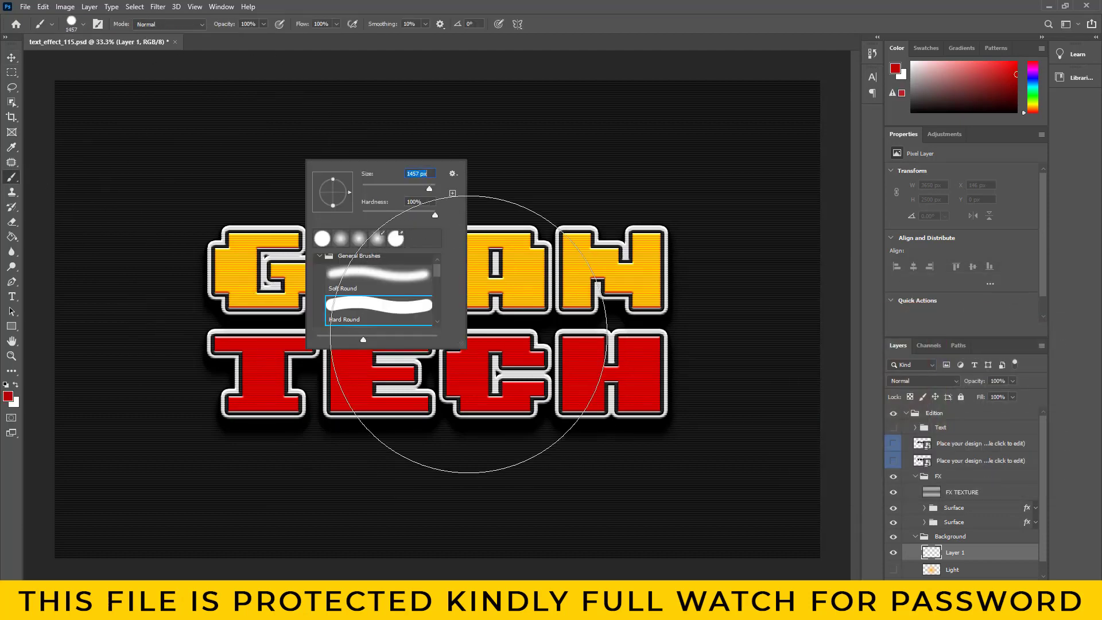
key(Return)
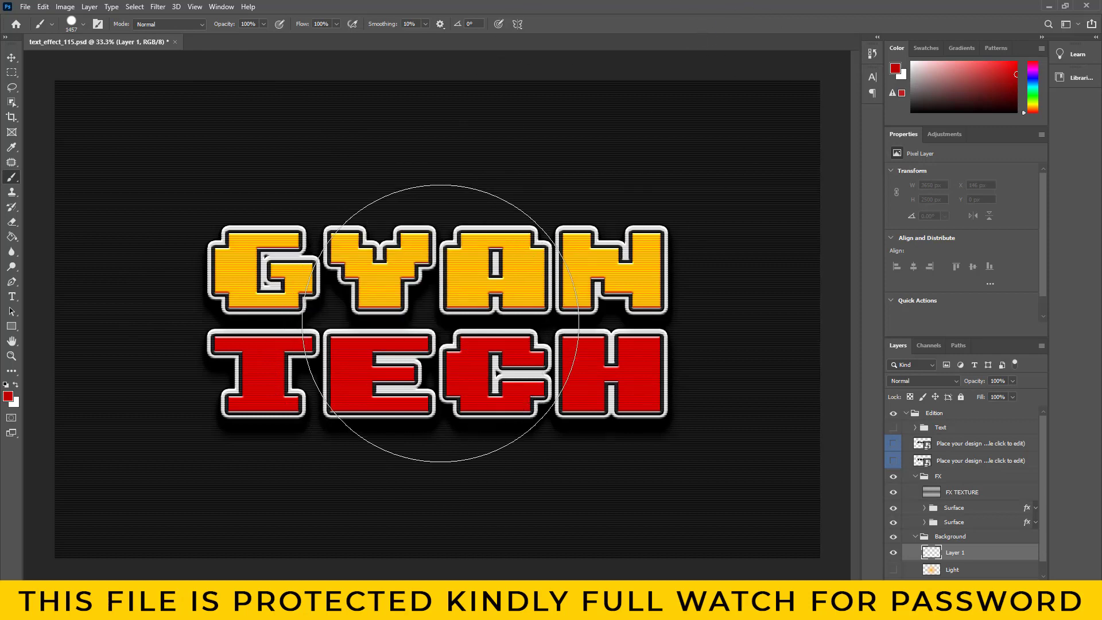
click(439, 323)
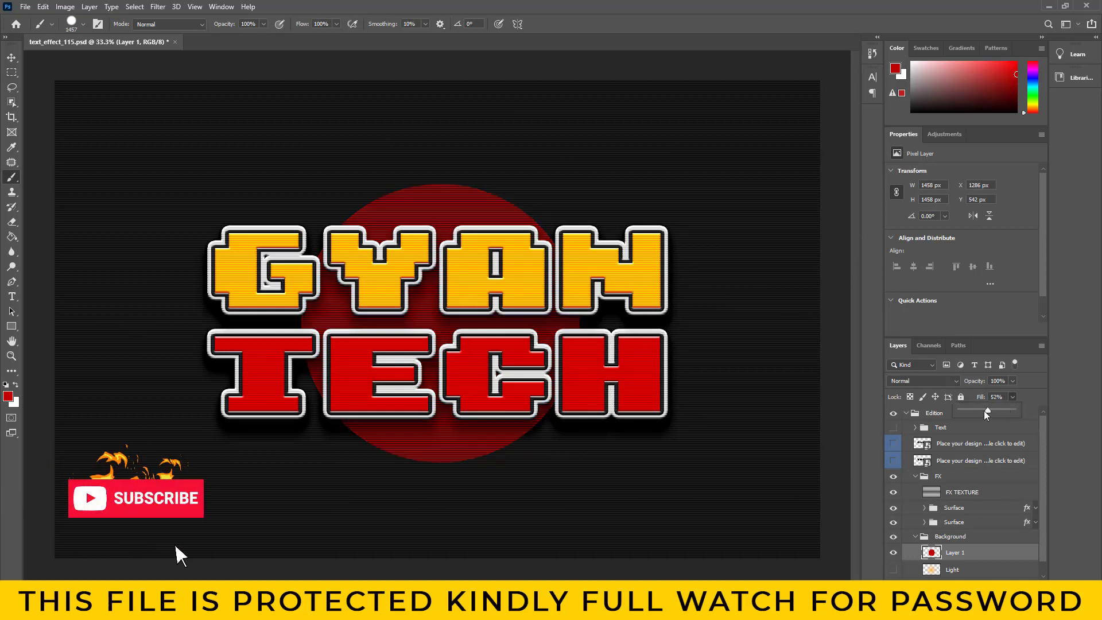
Lower the red circle's fill to 52% and apply a Gaussian Blur of about 470 pixels
mouse_move(1009, 411)
mouse_down()
mouse_move(972, 410)
mouse_move(1026, 411)
mouse_up()
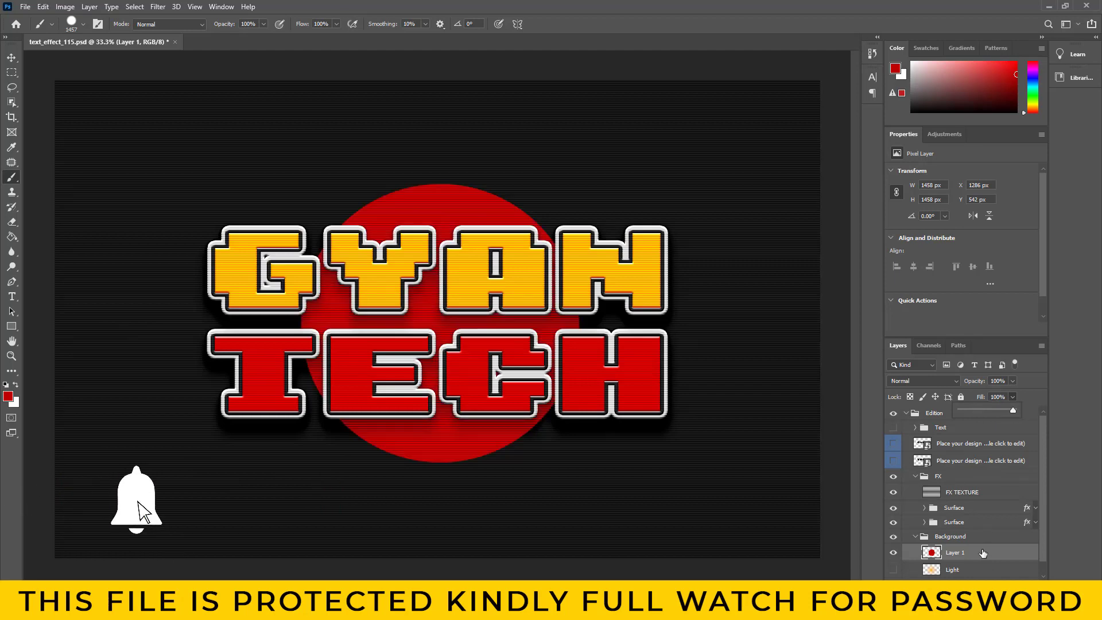
click(153, 10)
mouse_move(165, 136)
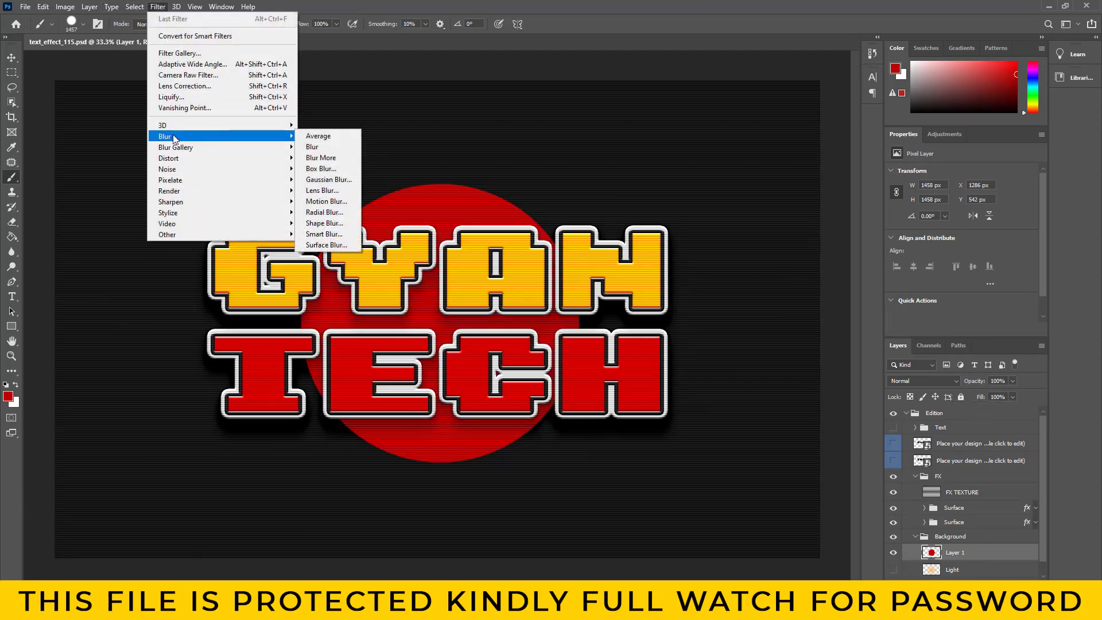
click(332, 179)
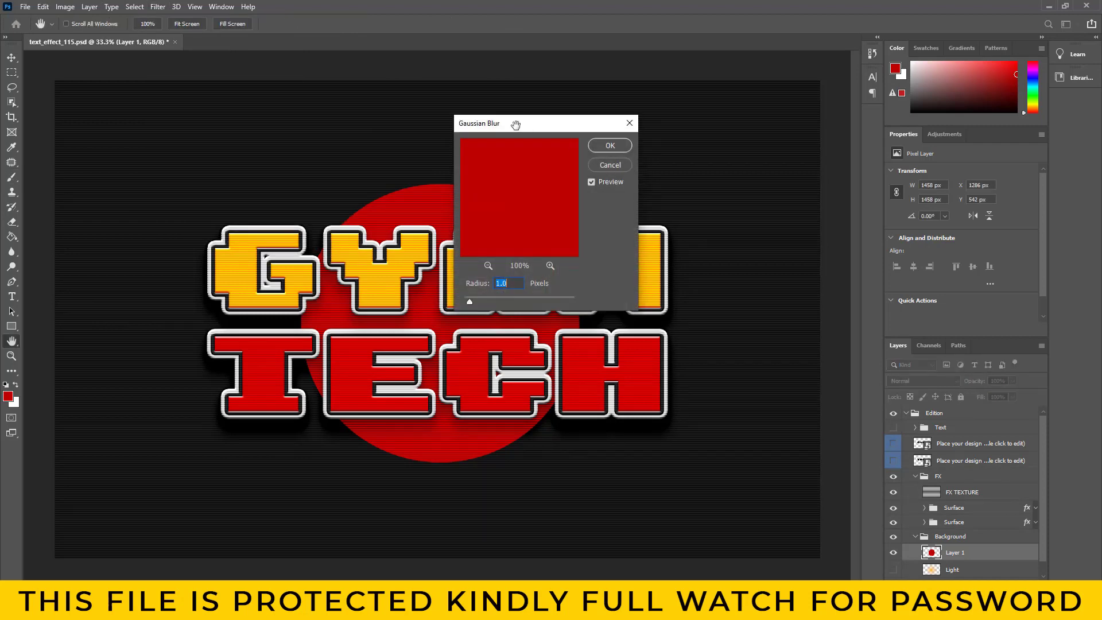
drag(515, 125, 583, 131)
drag(610, 304, 674, 299)
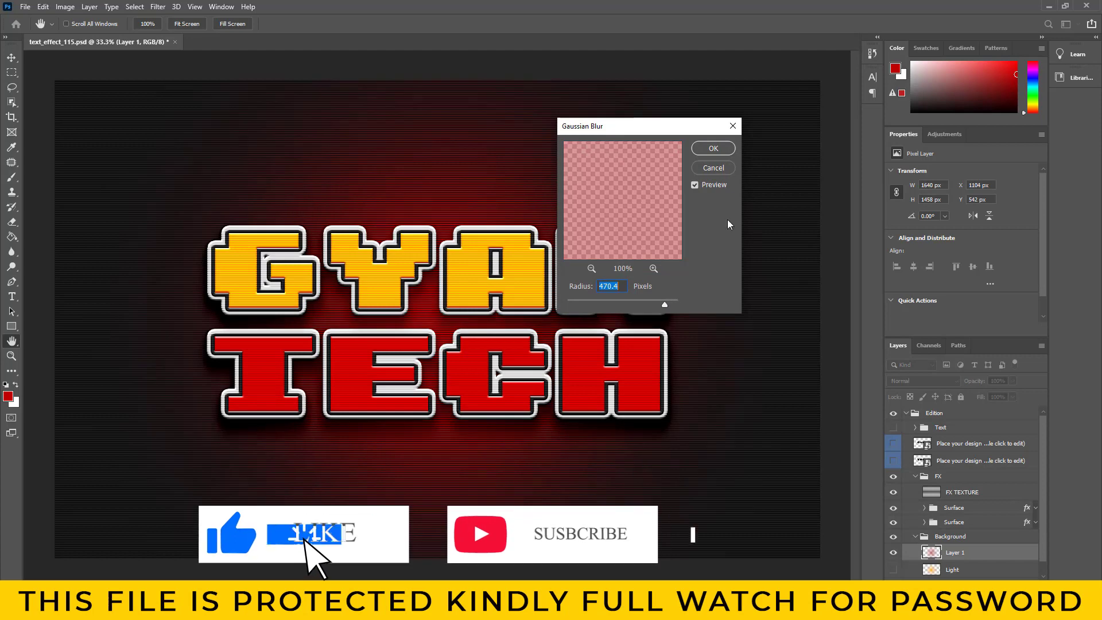
click(713, 148)
key(b)
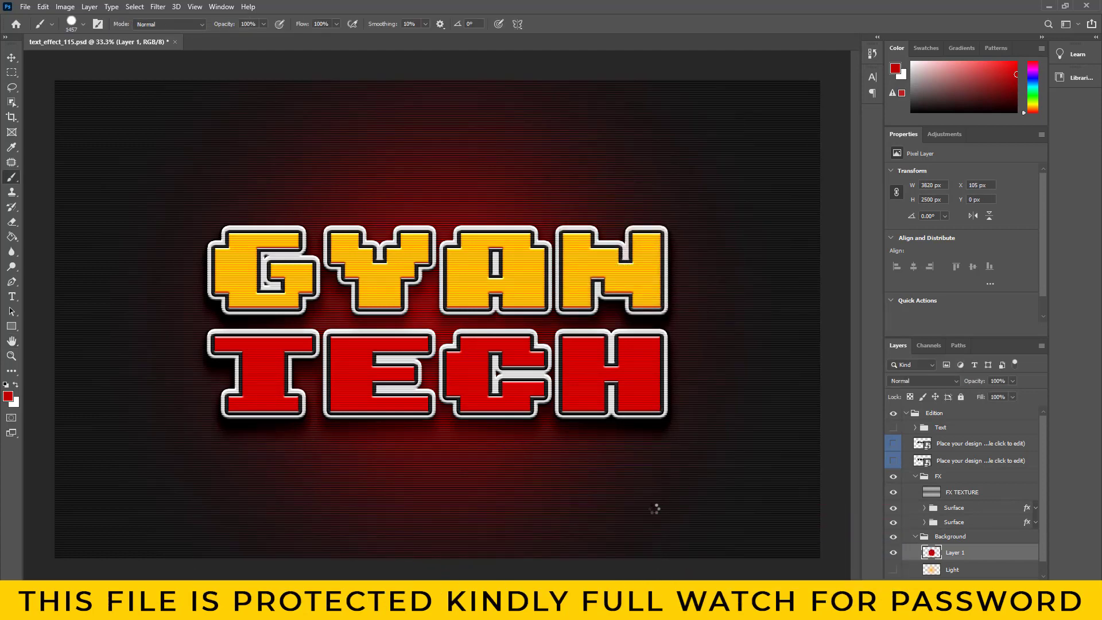
Compare the glow layers, keeping the red glow visible and the yellow Light layer hidden
click(893, 553)
click(894, 569)
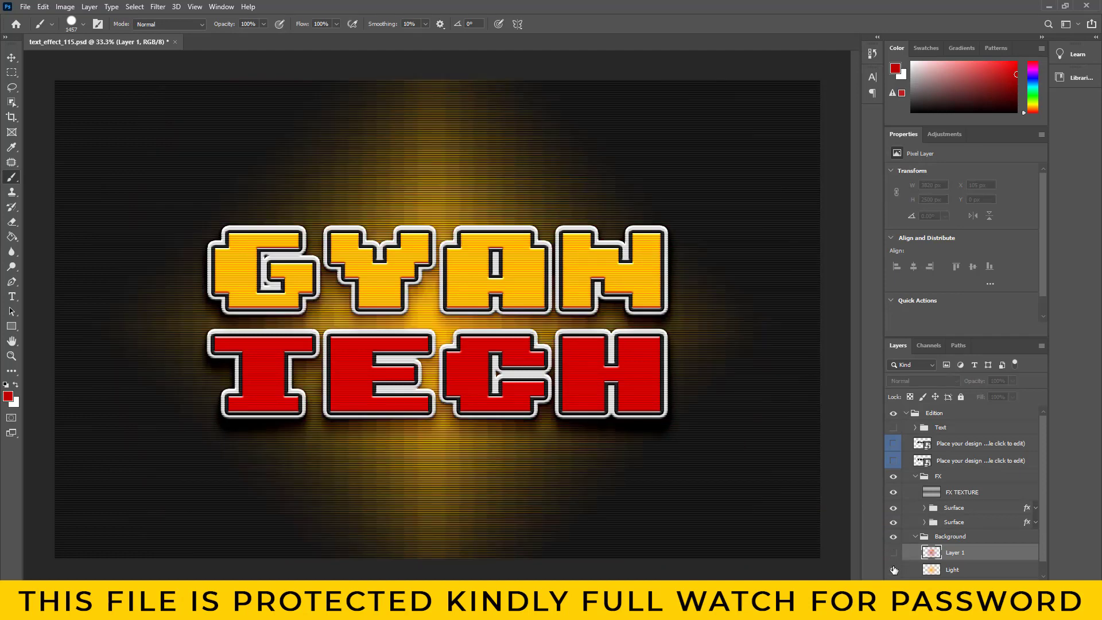
click(894, 539)
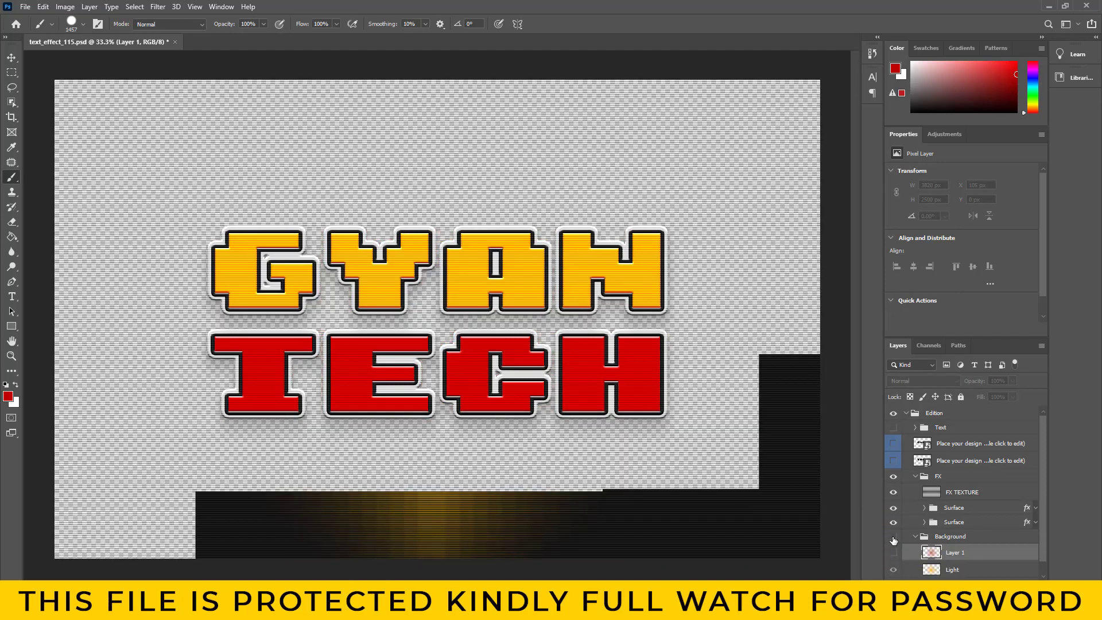
click(893, 538)
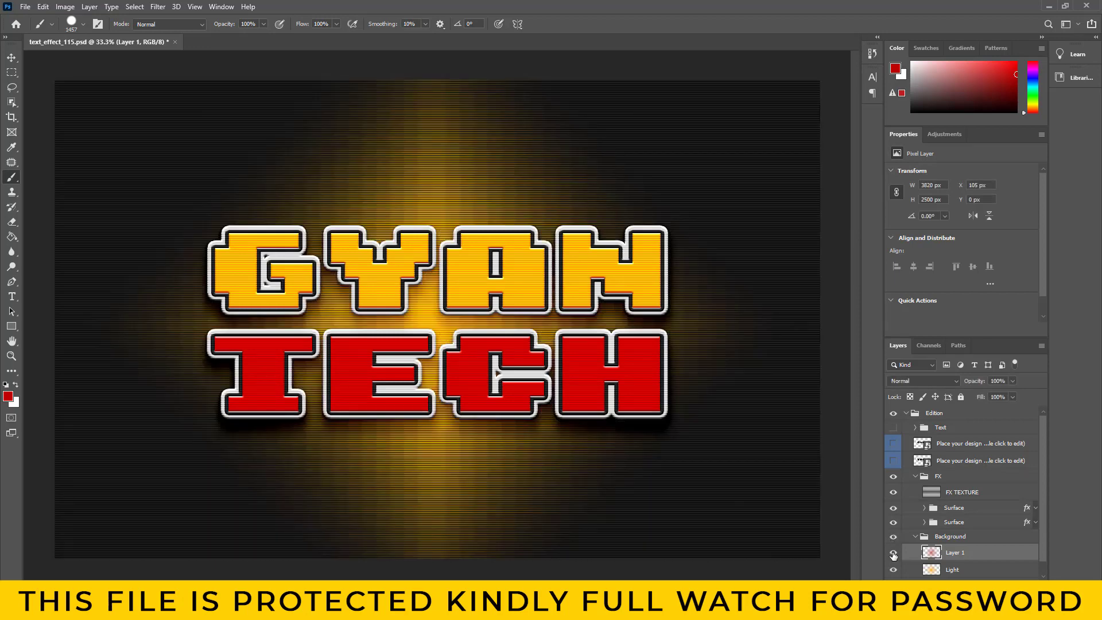
click(893, 552)
click(893, 569)
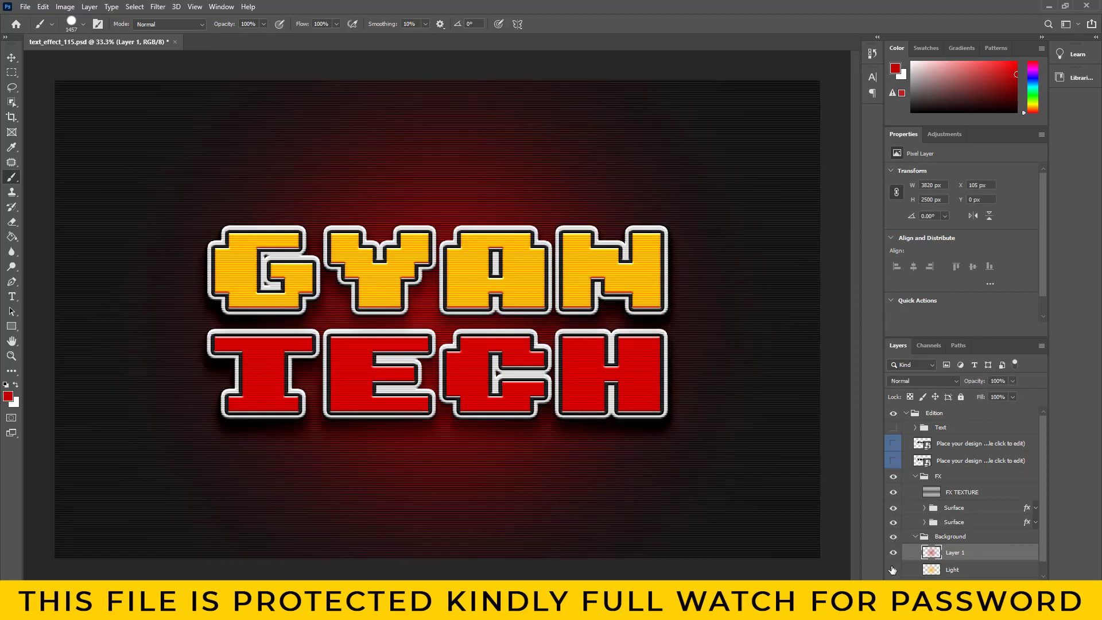
Retype the INDIA text as INDIAN in Oduda Bold, replacing the missing font, and save it back
double_click(913, 416)
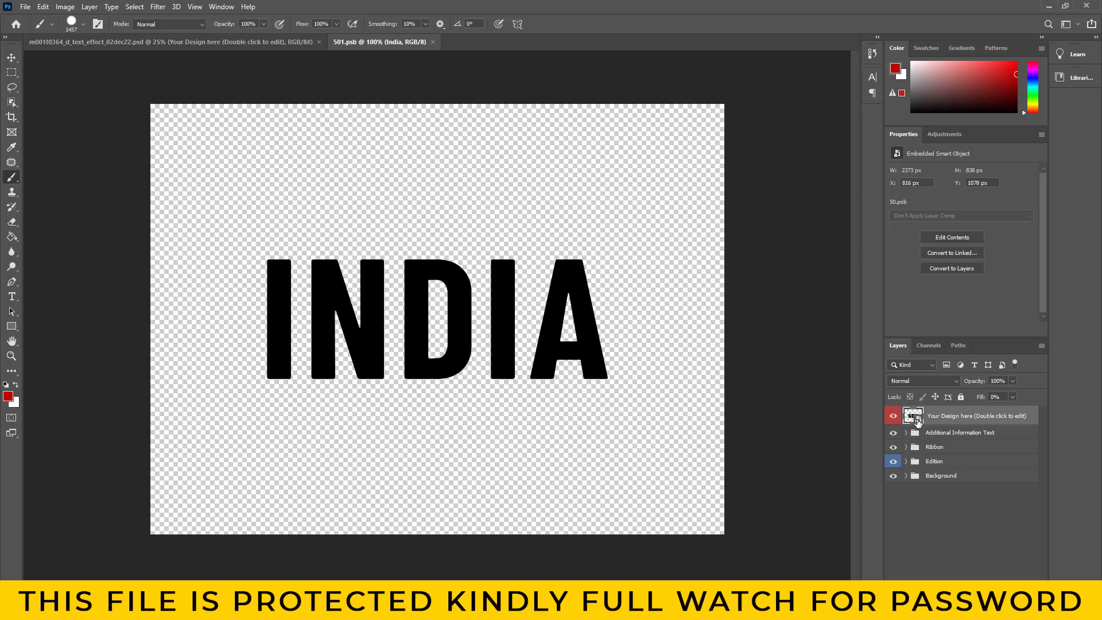
double_click(912, 419)
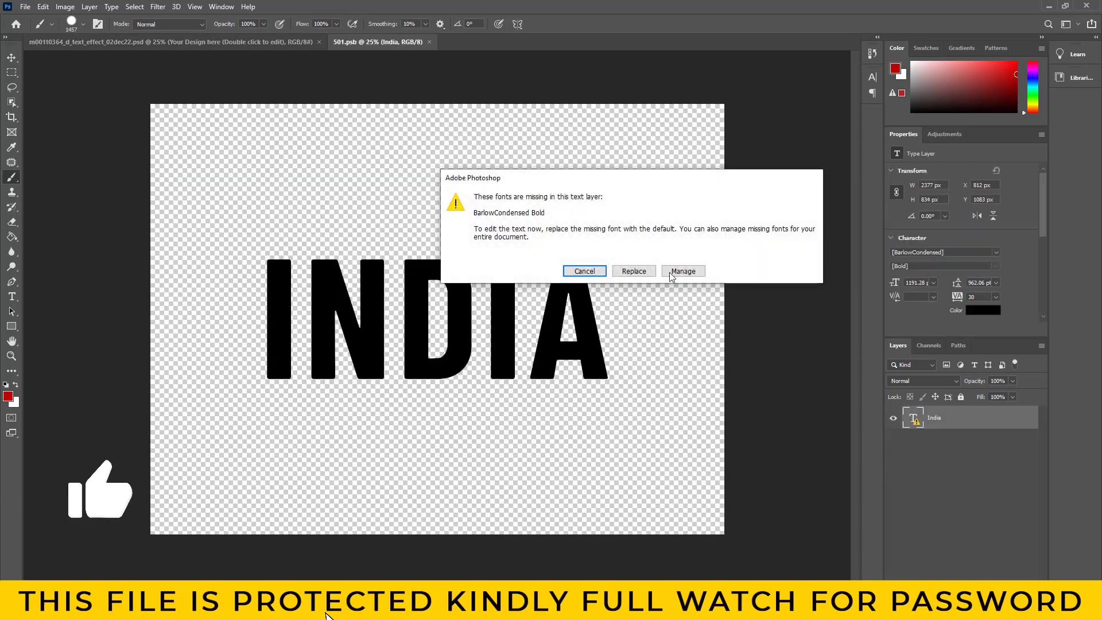
click(634, 270)
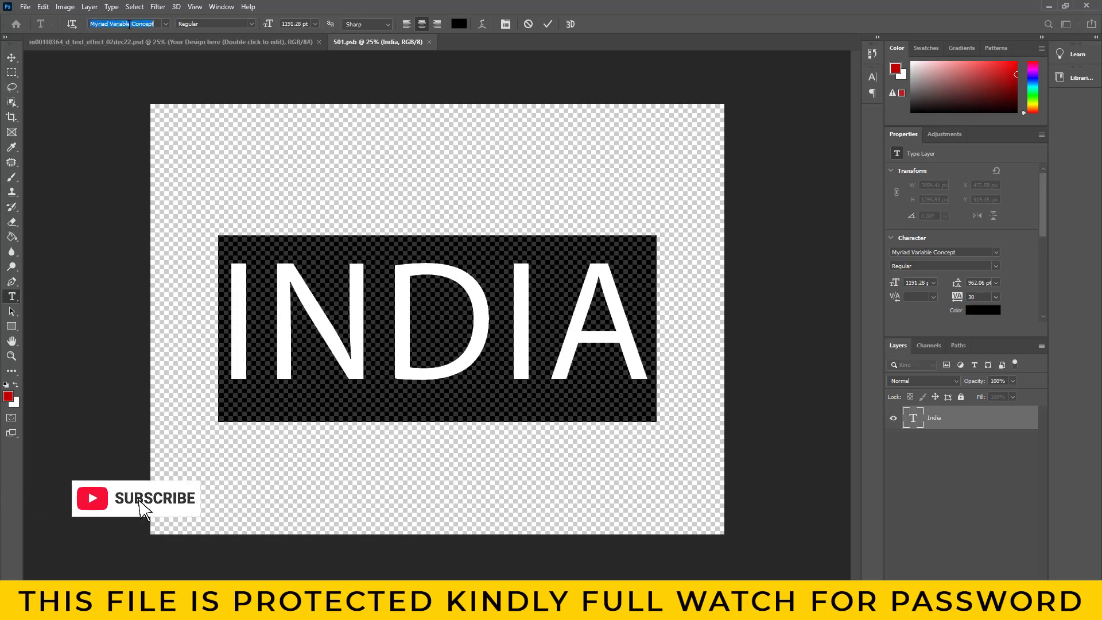
click(434, 42)
click(497, 226)
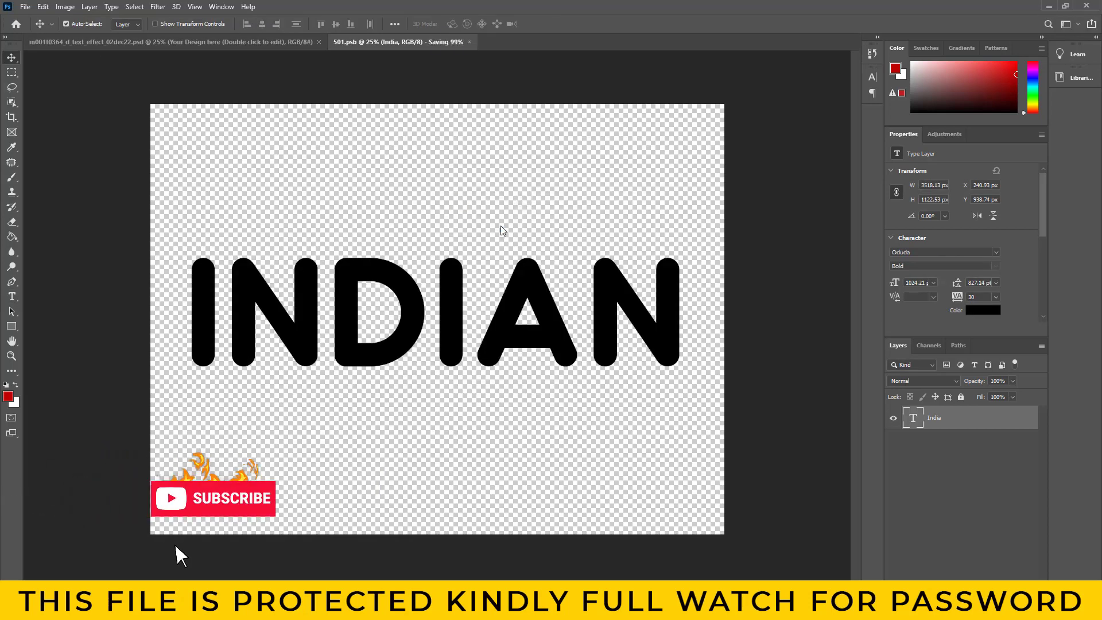
Hide the PSD TEXT EFFECT title and the Shadow and texture layers, keeping the Color background
click(893, 476)
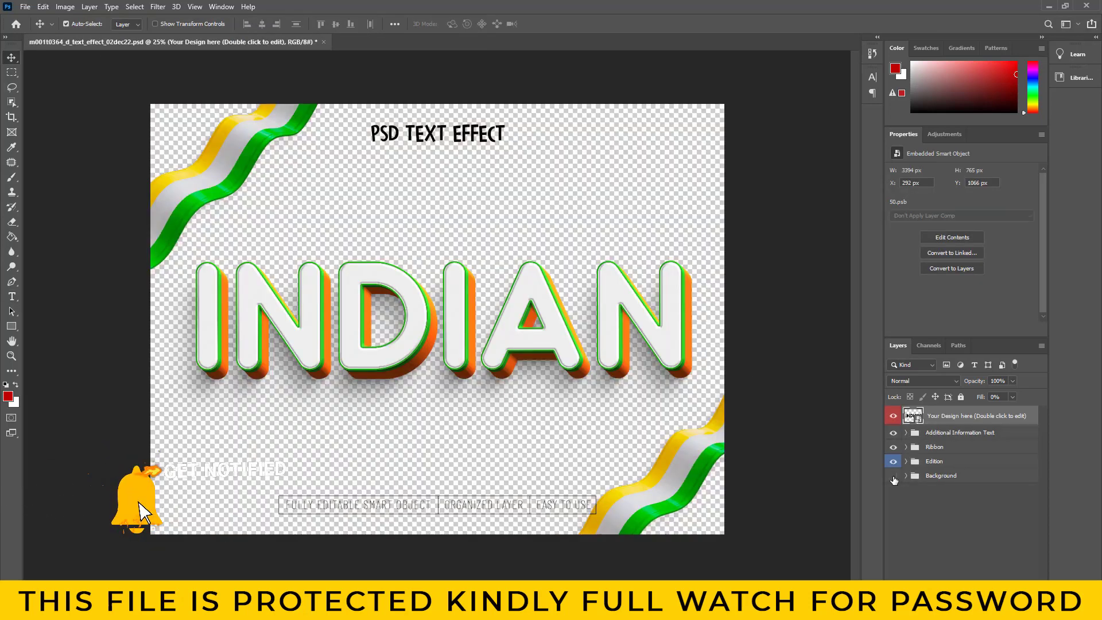
click(894, 447)
click(895, 447)
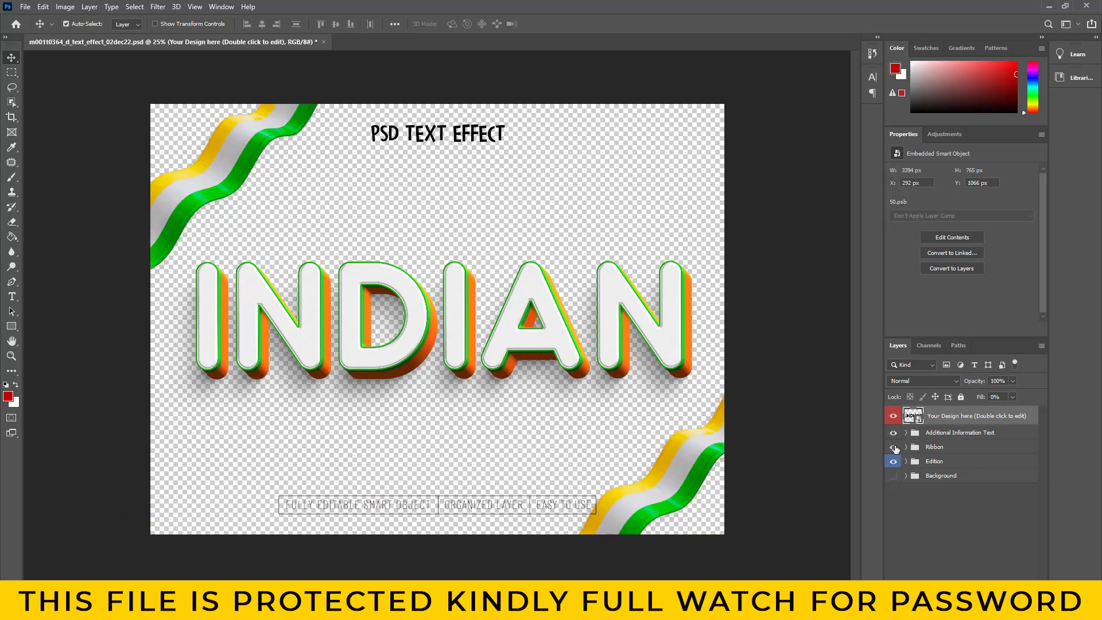
click(895, 433)
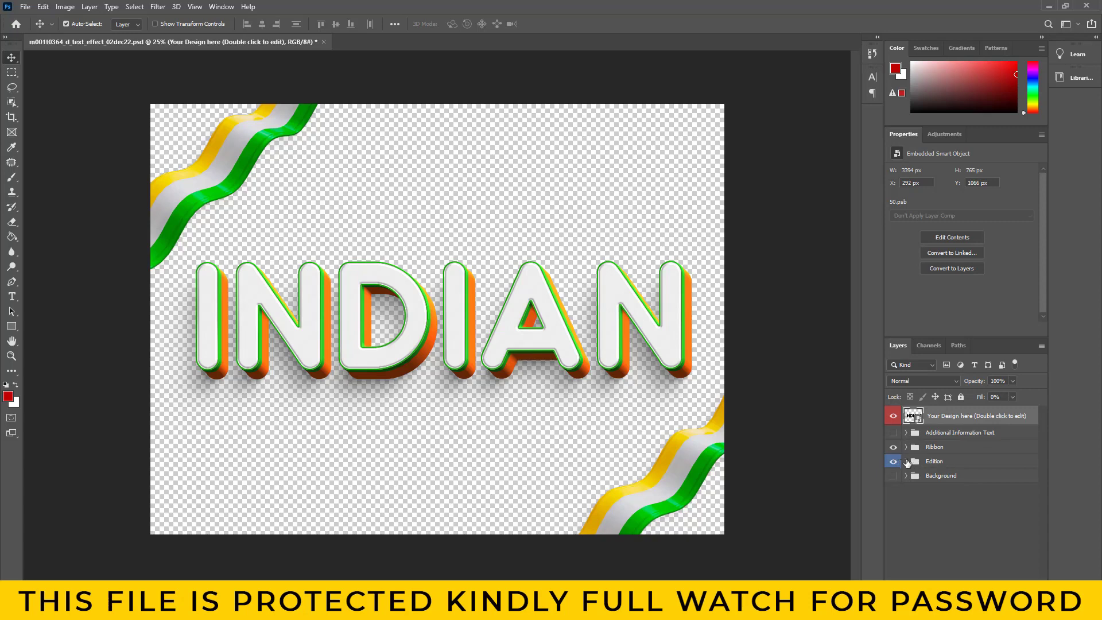
click(906, 447)
click(893, 495)
click(907, 495)
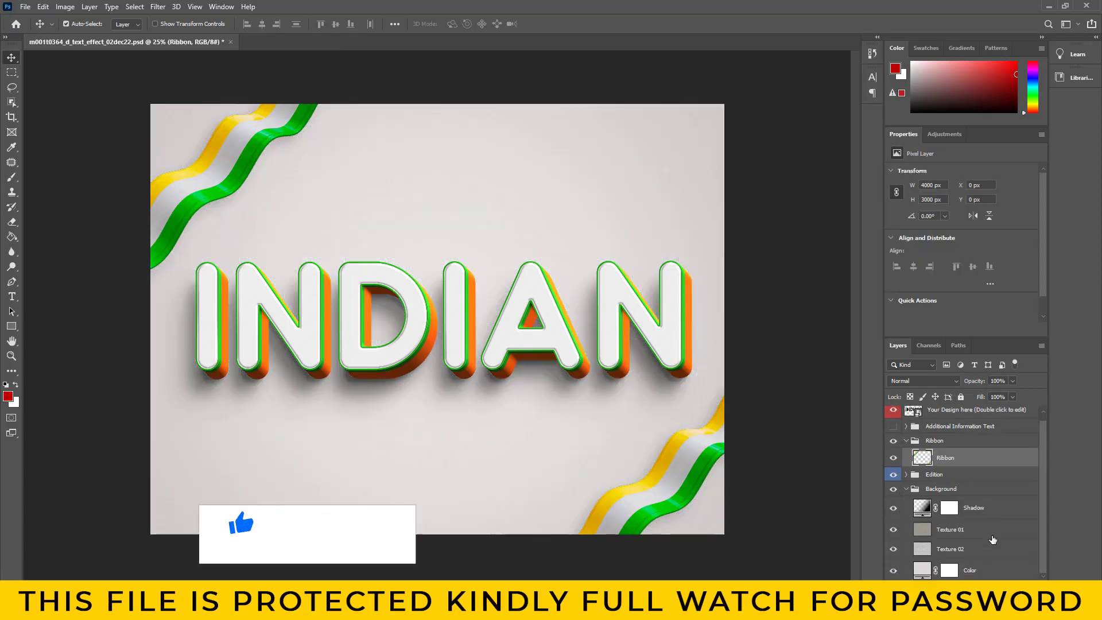
drag(893, 570, 893, 508)
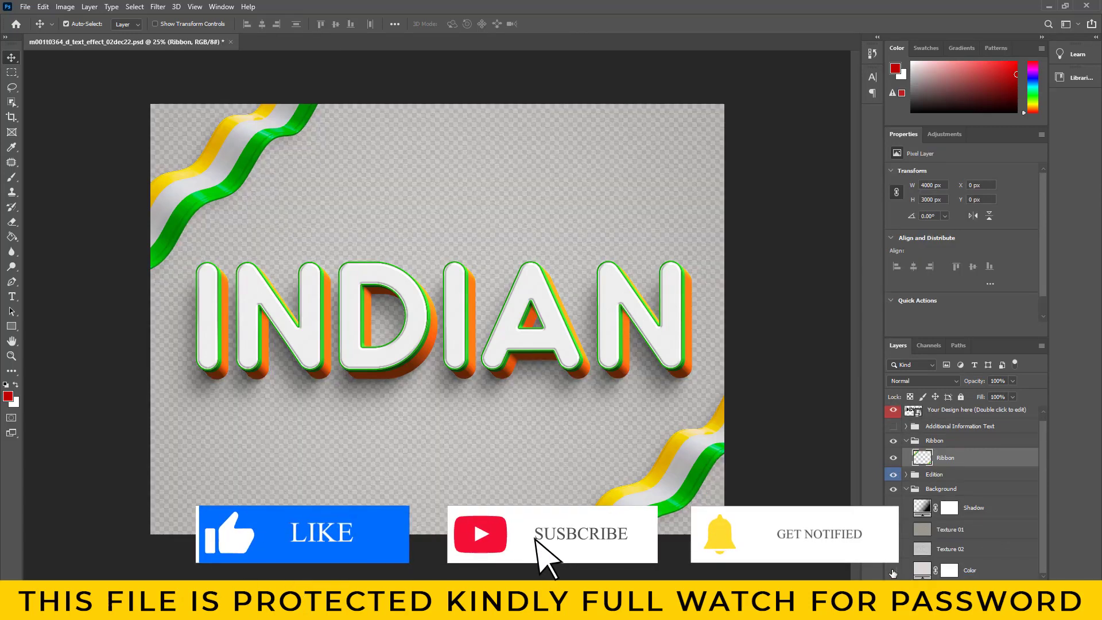
click(894, 570)
Preview orange ff7f16 and dark green for the Color background fill, then cancel the change
double_click(921, 570)
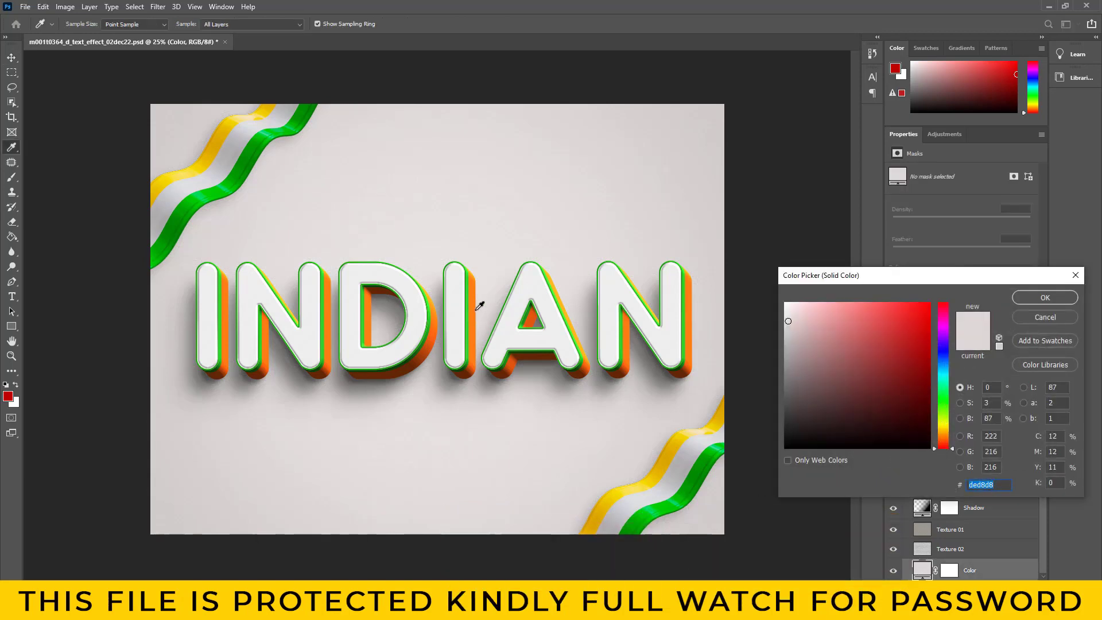
text(ff7f16)
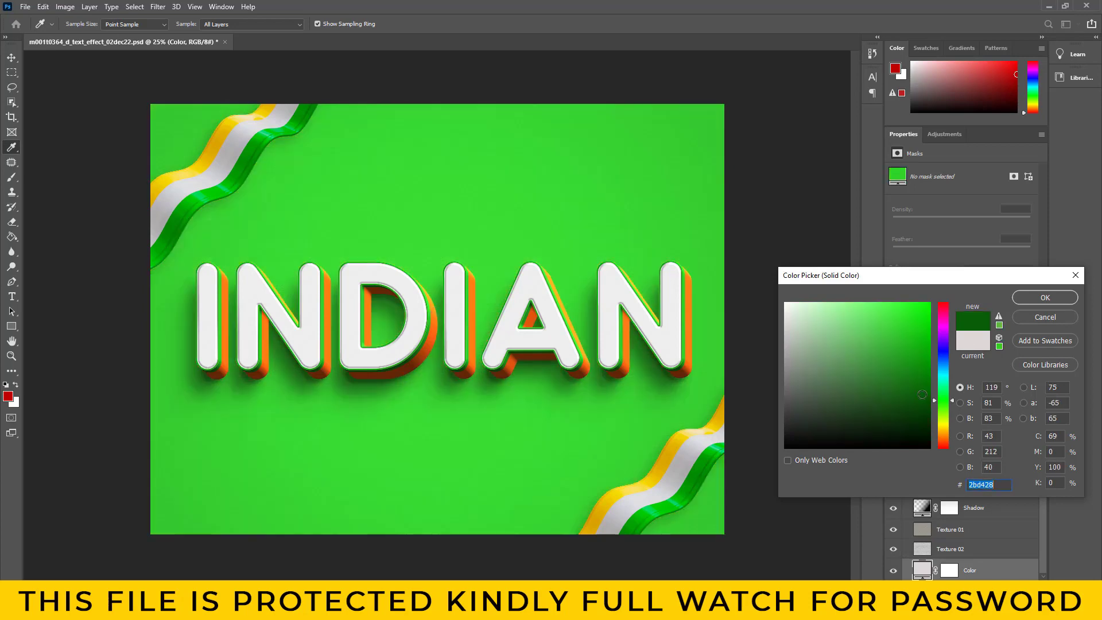
click(922, 395)
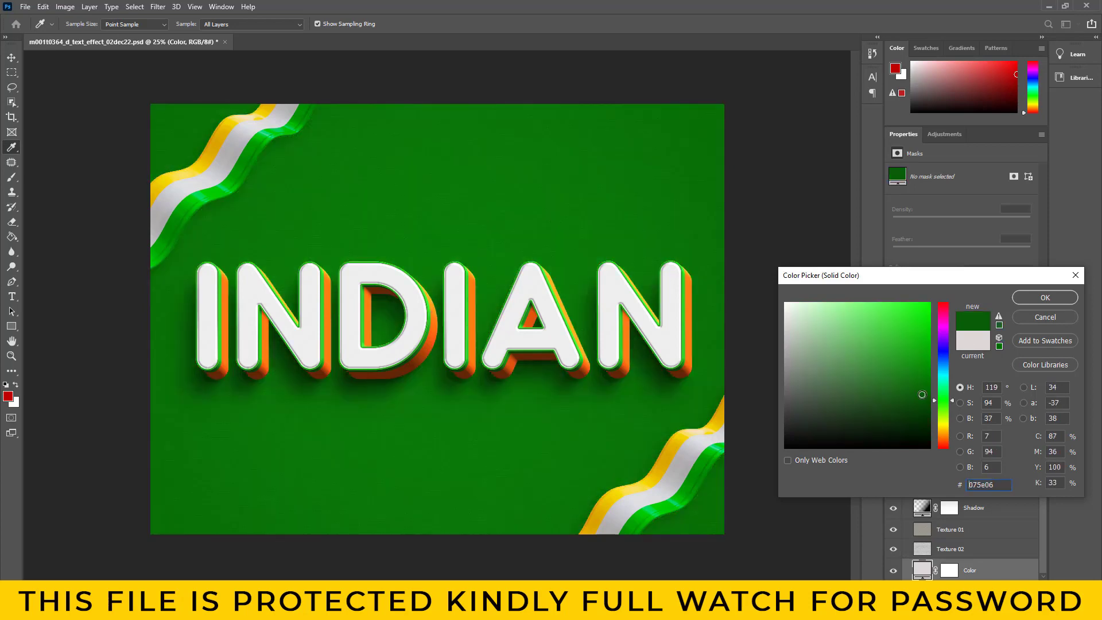
click(1044, 318)
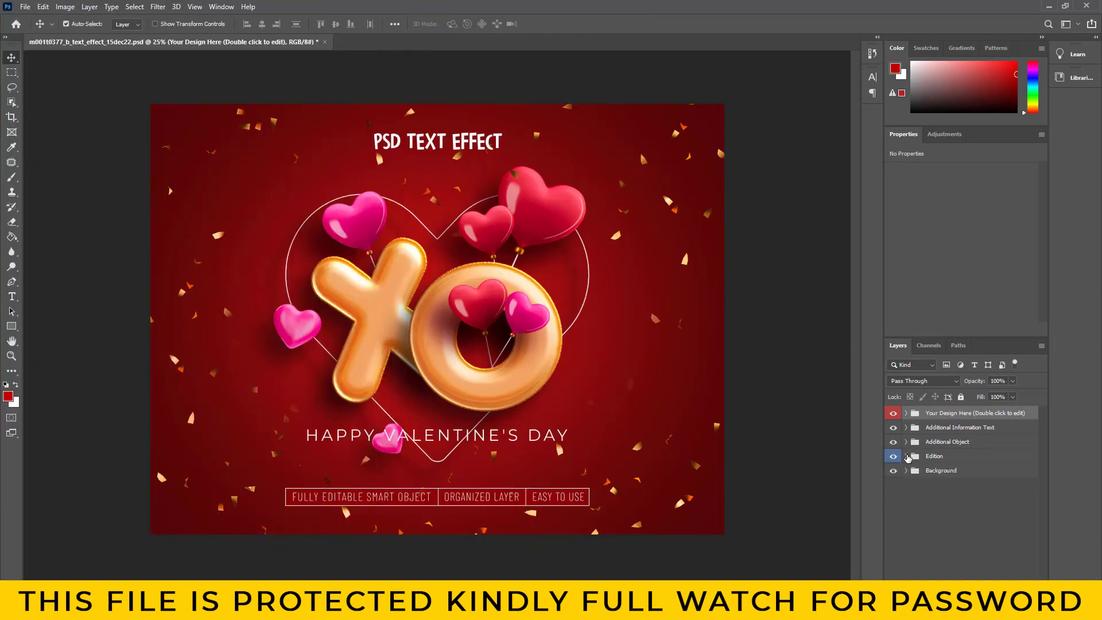
Expand the Edition and XO groups and toggle the O and X letters to identify them
click(907, 456)
click(914, 508)
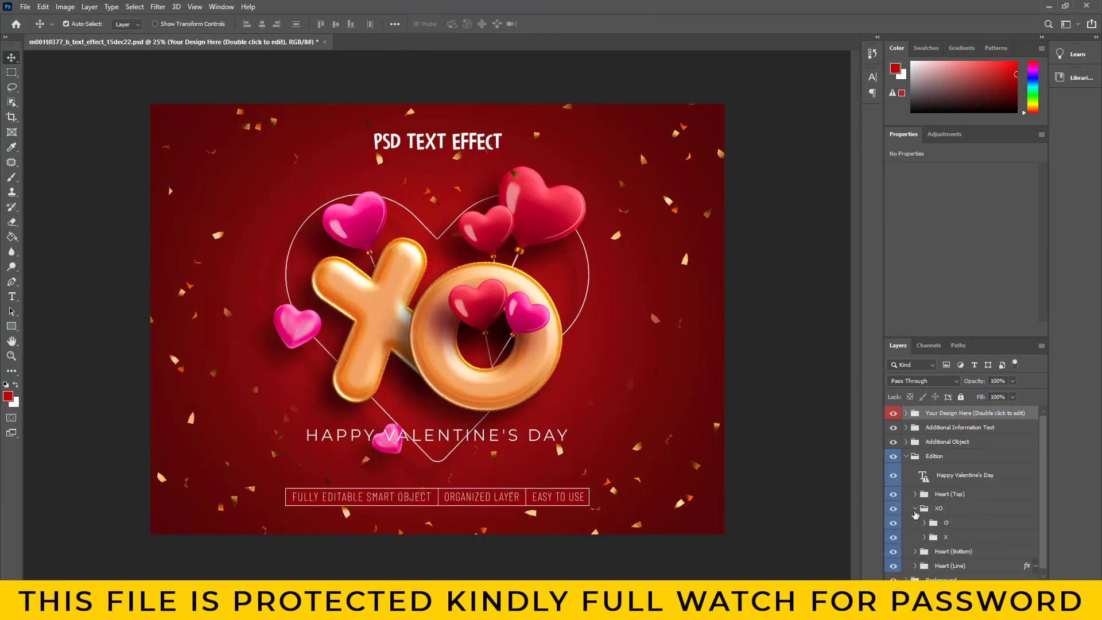
click(894, 523)
click(893, 538)
click(893, 538)
click(924, 523)
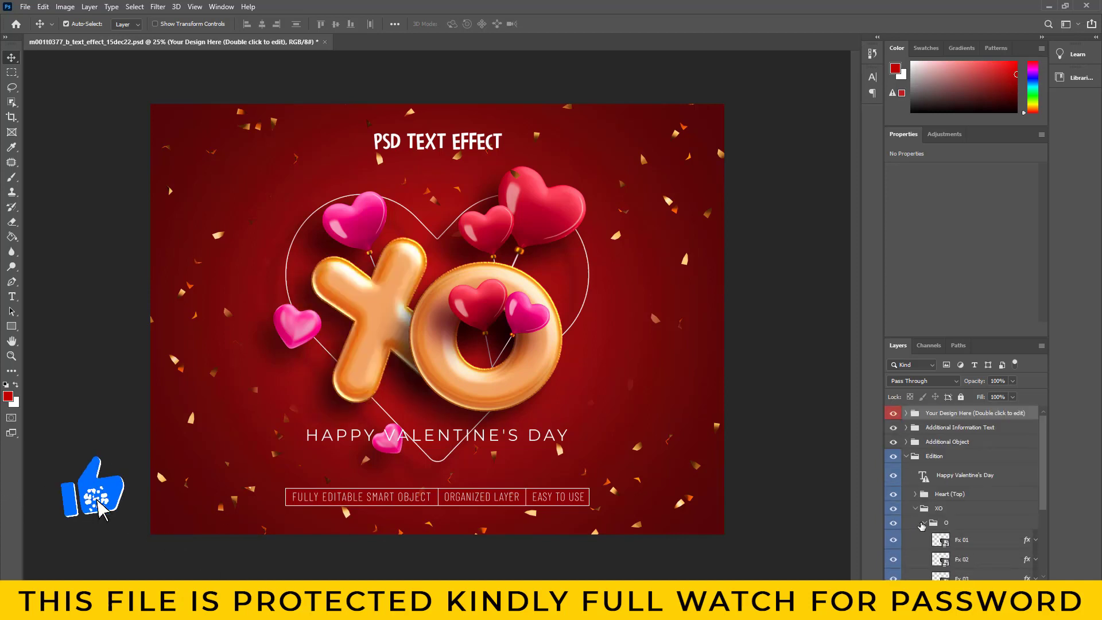
click(923, 523)
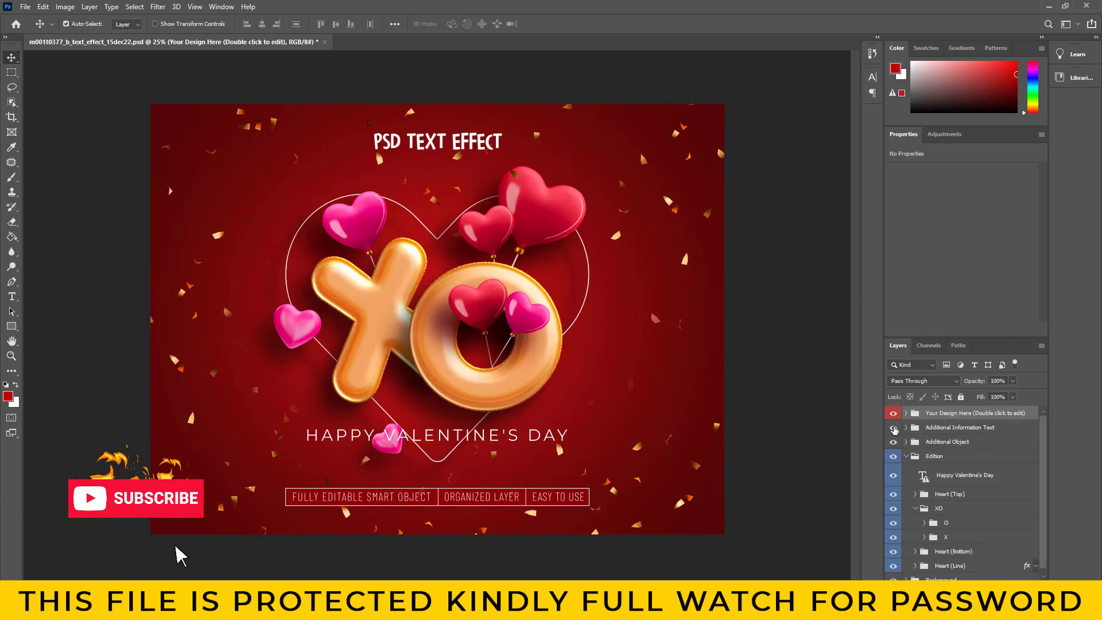
Hide the title text, check the gold confetti layer, and show the Heart (Bottom) balloons
click(894, 429)
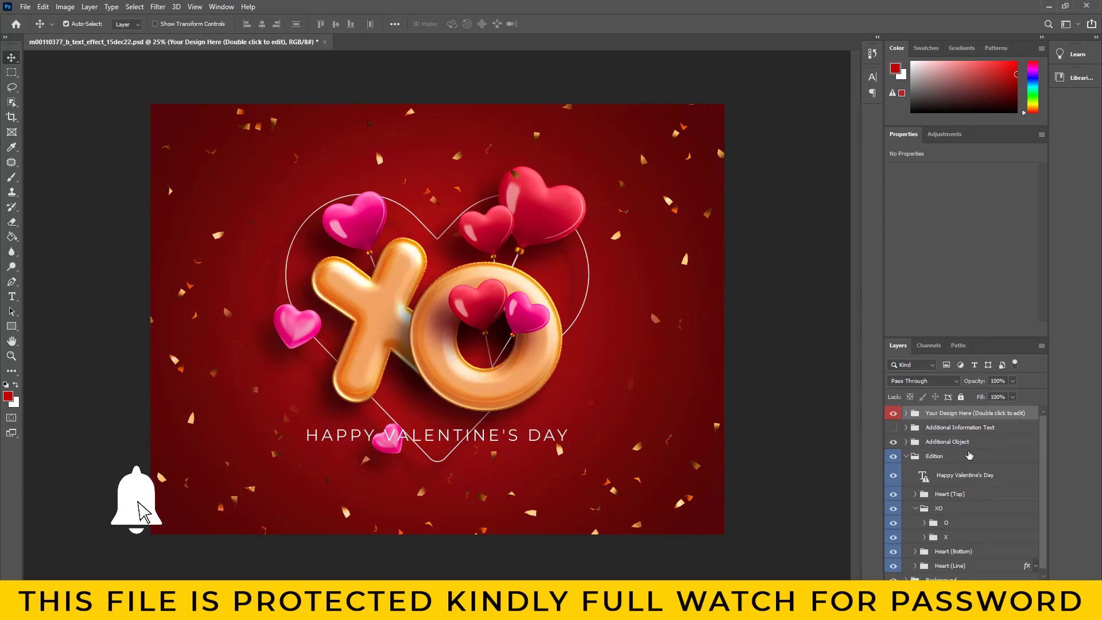
click(893, 442)
click(894, 442)
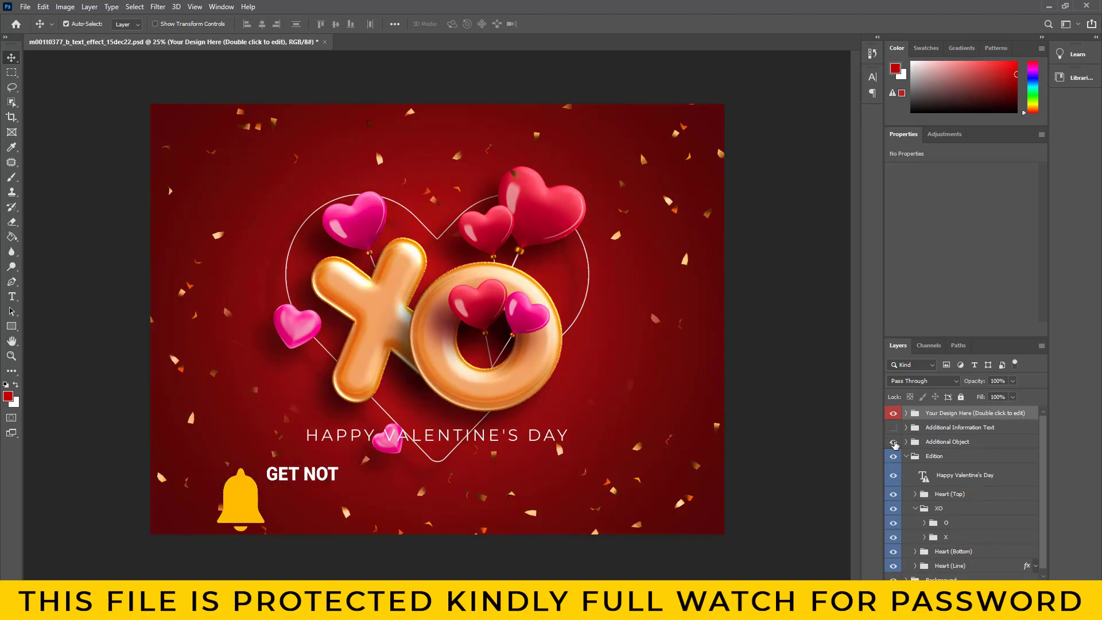
scroll(1011, 552, down, 1)
scroll(978, 553, up, 1)
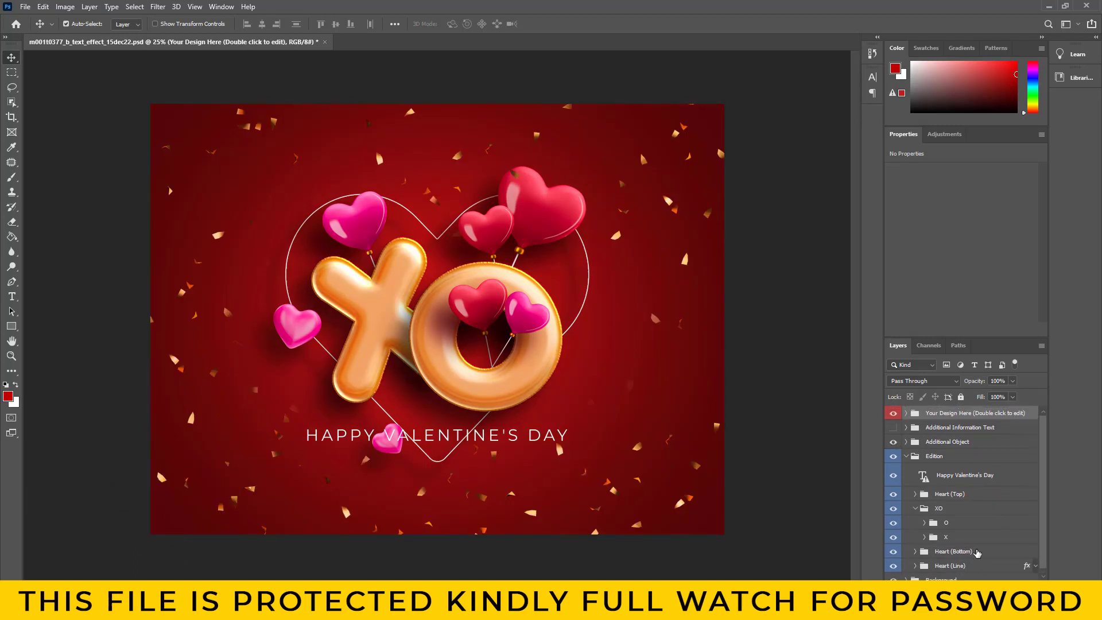
click(896, 553)
Expand the O and Additional Object groups, inspect Heart (Top), and recheck the X letter layer
click(923, 523)
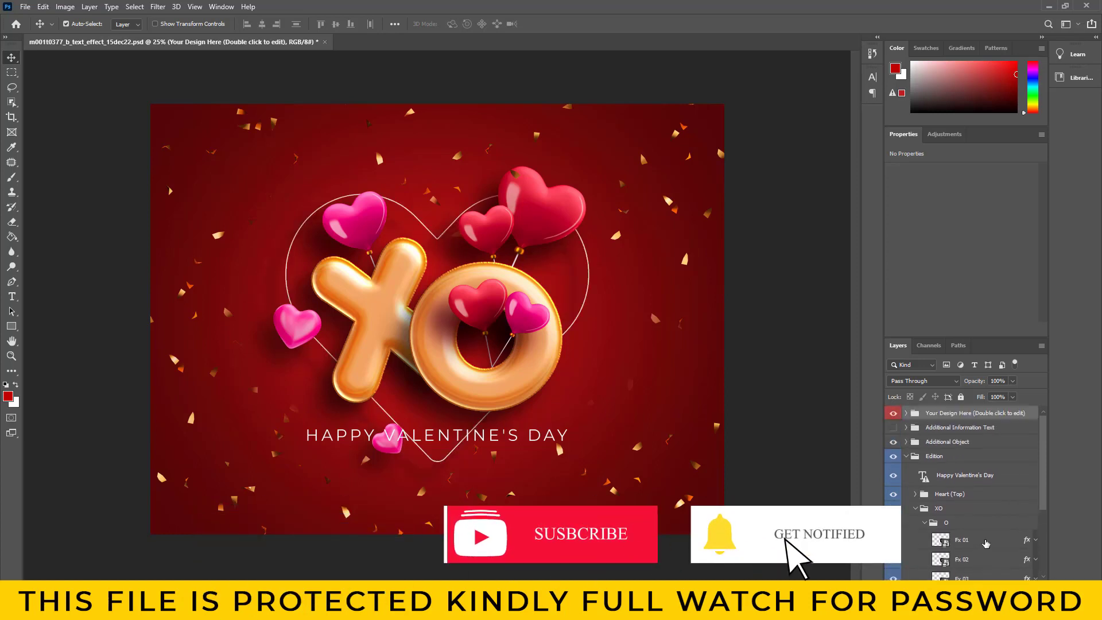
click(906, 443)
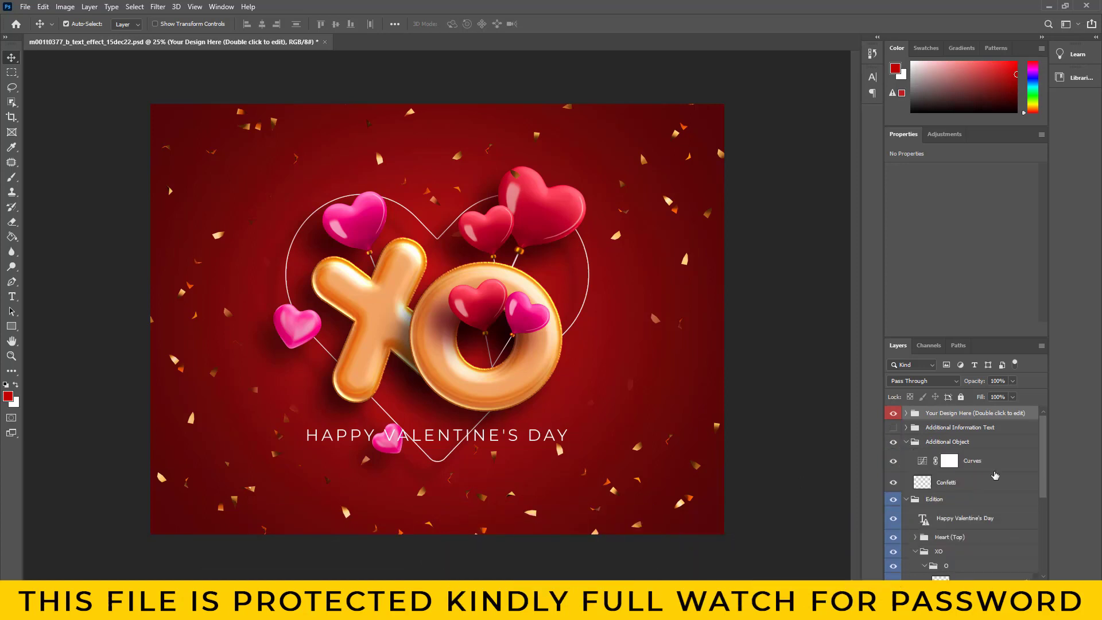
scroll(995, 477, down, 3)
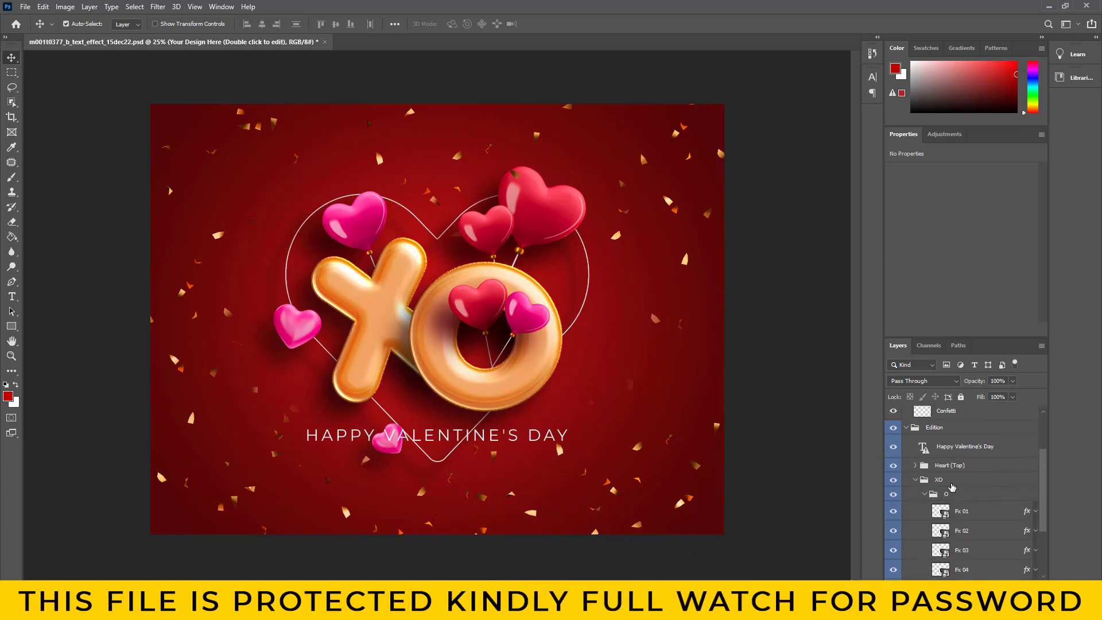
click(917, 465)
click(916, 465)
scroll(978, 467, down, 1)
scroll(980, 499, down, 1)
scroll(982, 539, down, 2)
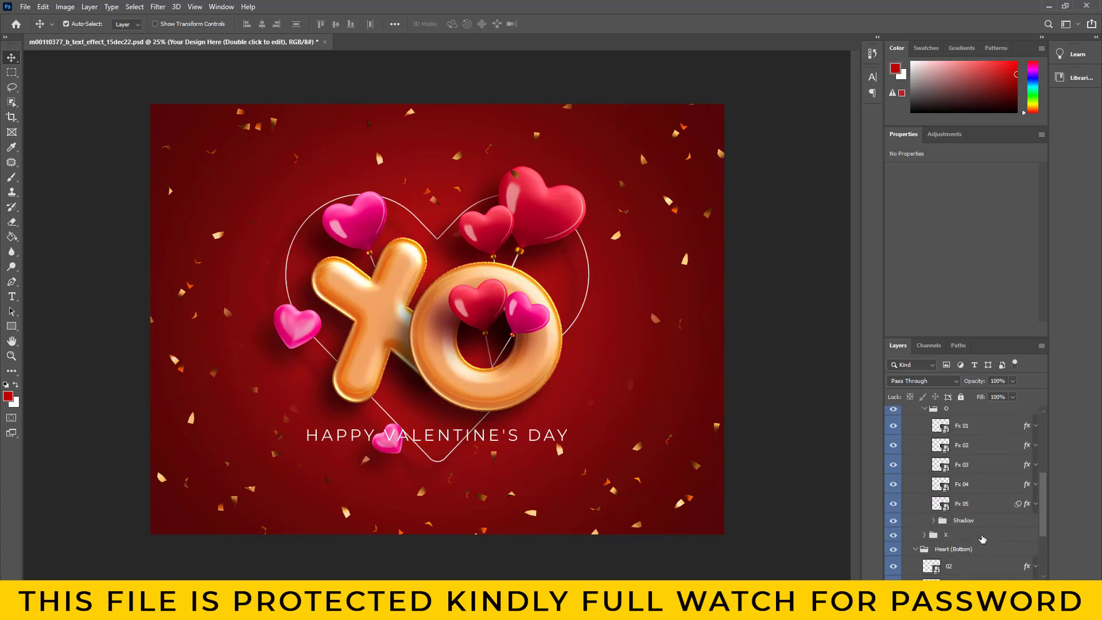
click(894, 535)
scroll(986, 534, down, 1)
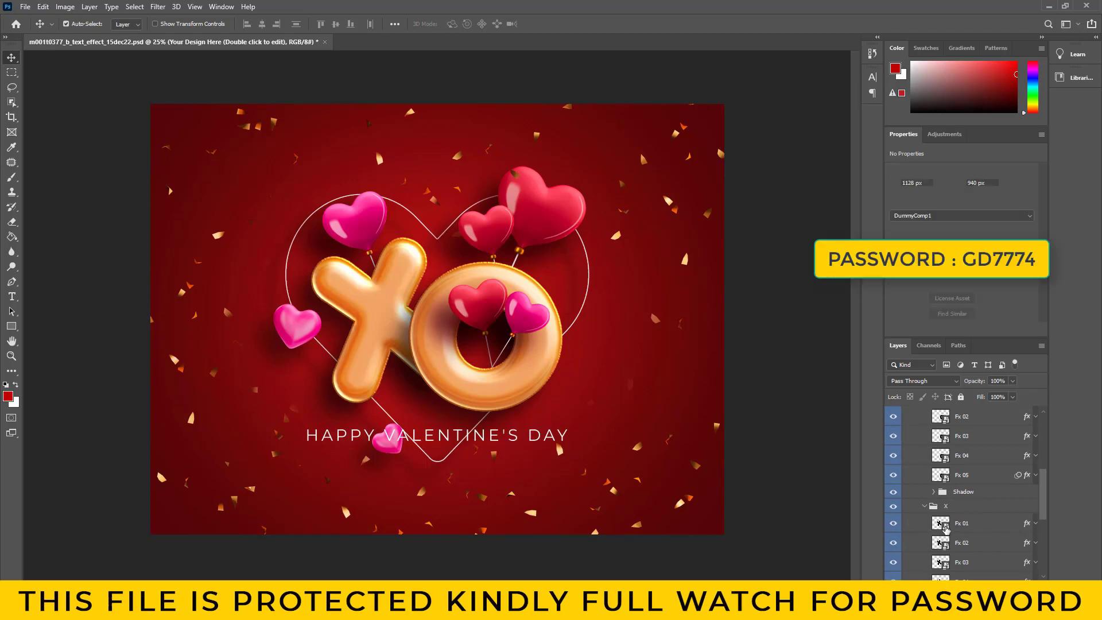
Retype the X smart object's text as LOVE and save it back into the template
double_click(942, 524)
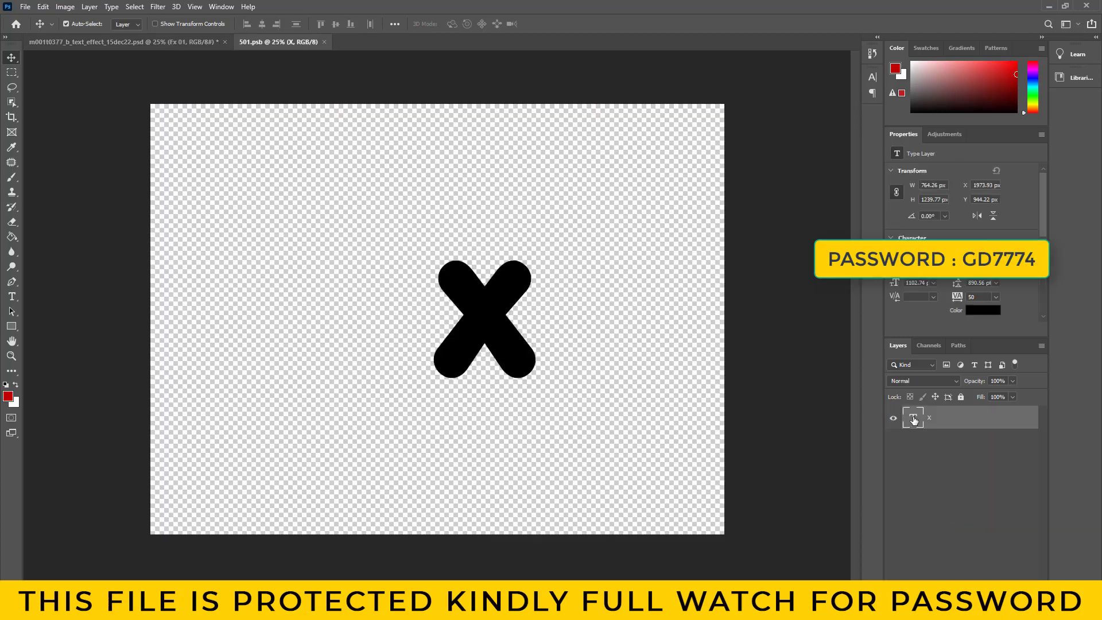
double_click(914, 419)
key(BackSpace)
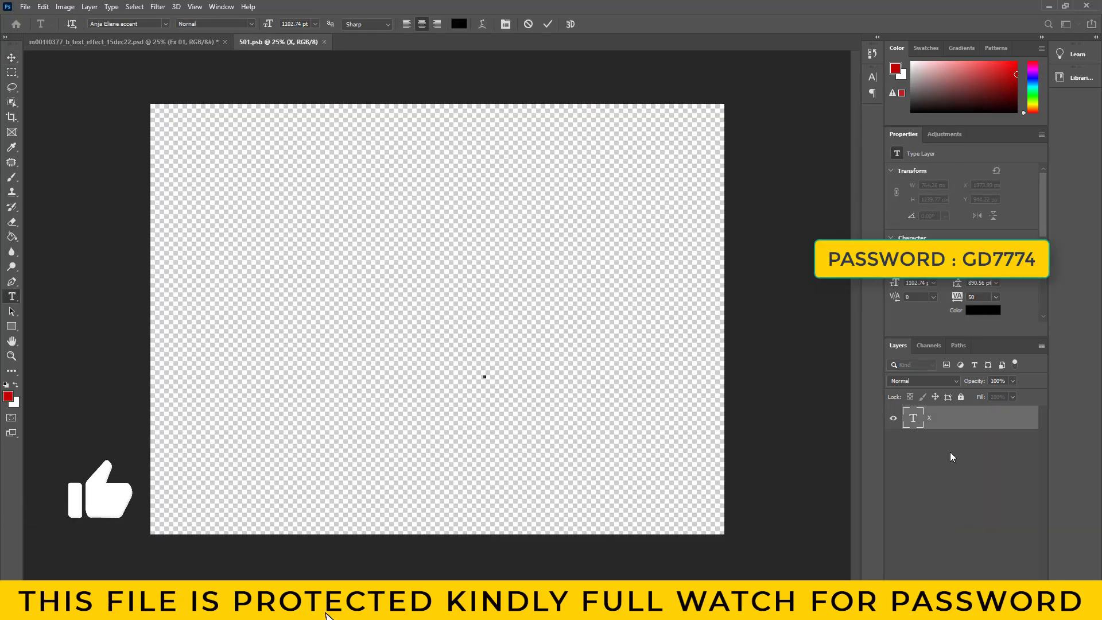
text(LOB)
key(BackSpace)
text(V)
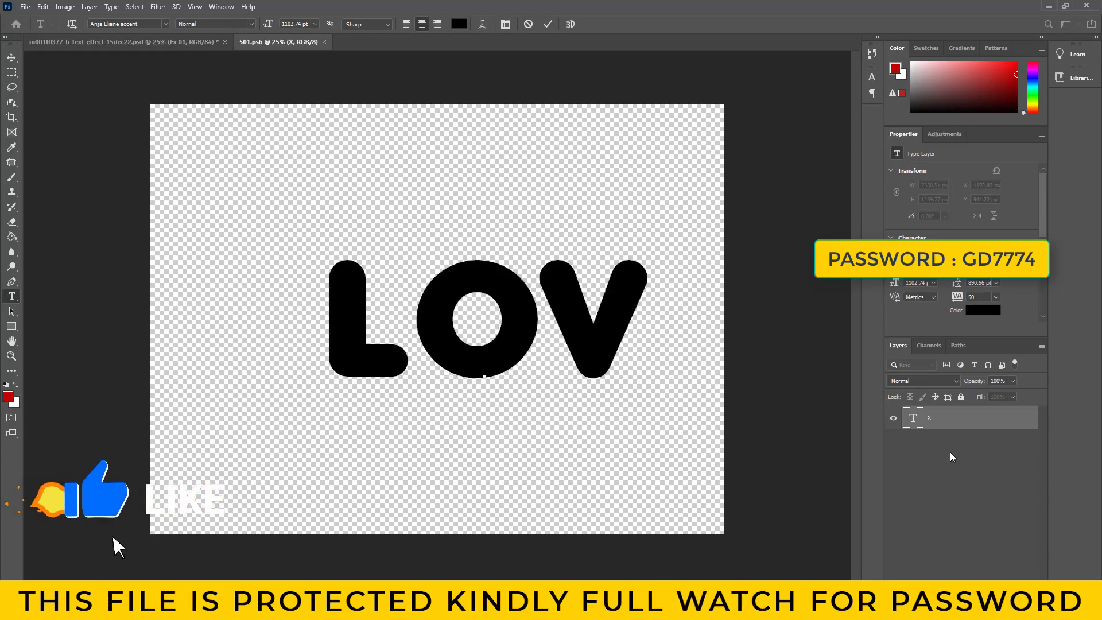
text(E)
key(ctrl+Return)
key(v)
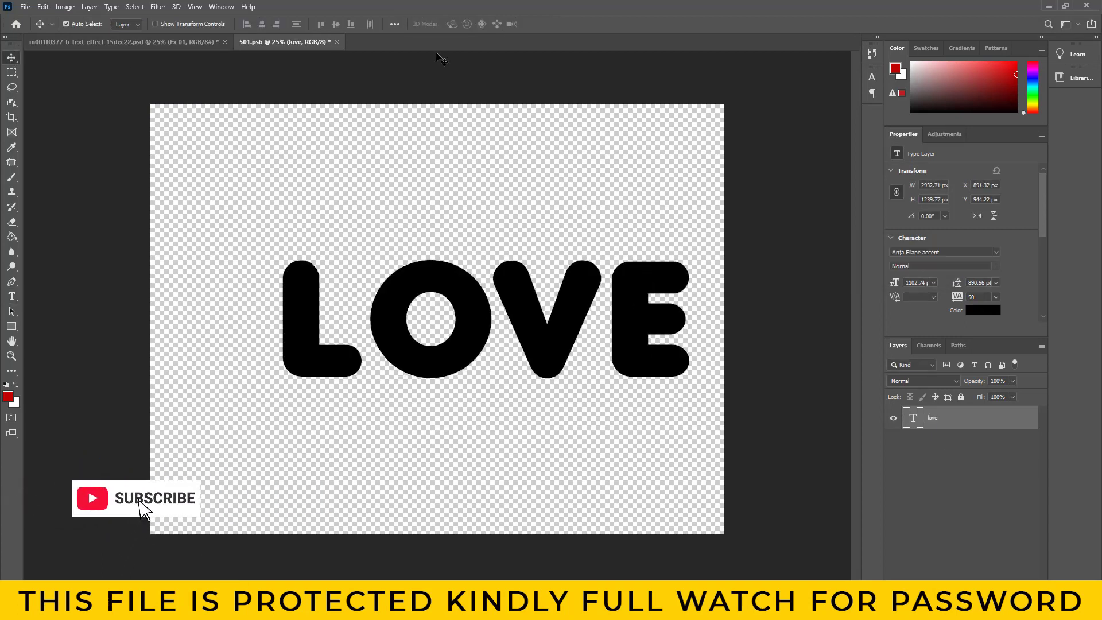
click(338, 42)
click(497, 225)
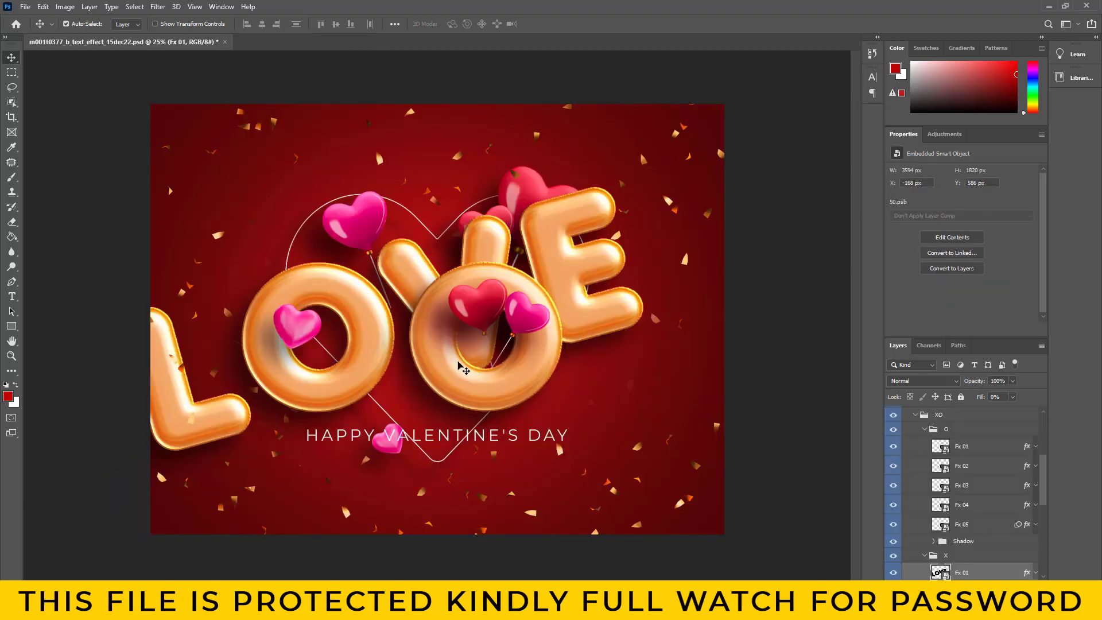
Hide the separate O balloon letter and collapse its group
scroll(980, 561, down, 3)
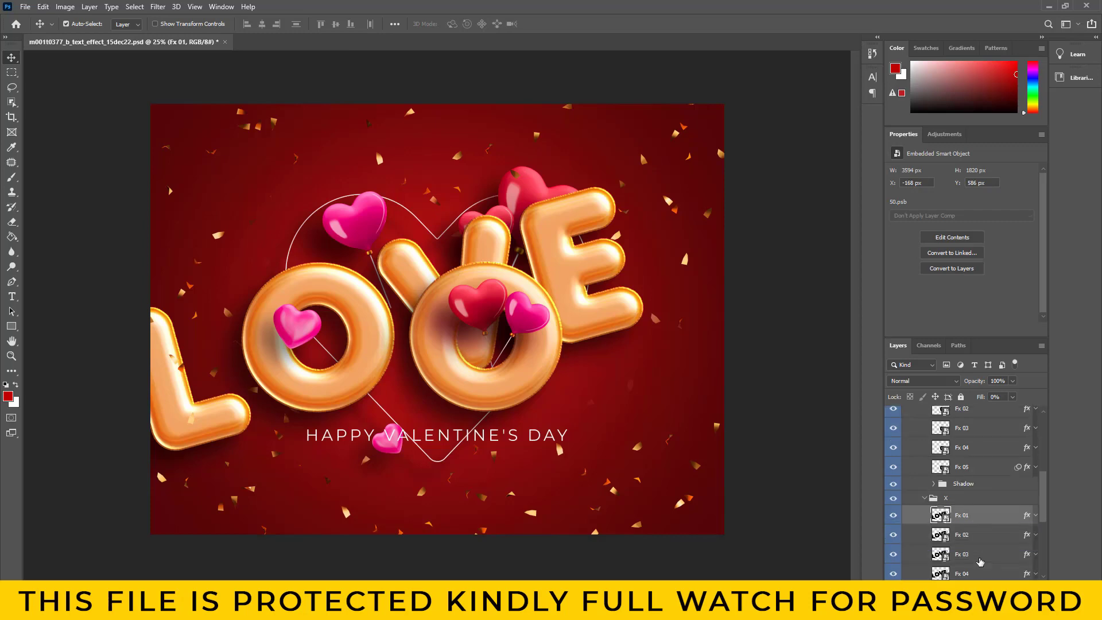
scroll(981, 561, up, 2)
click(894, 415)
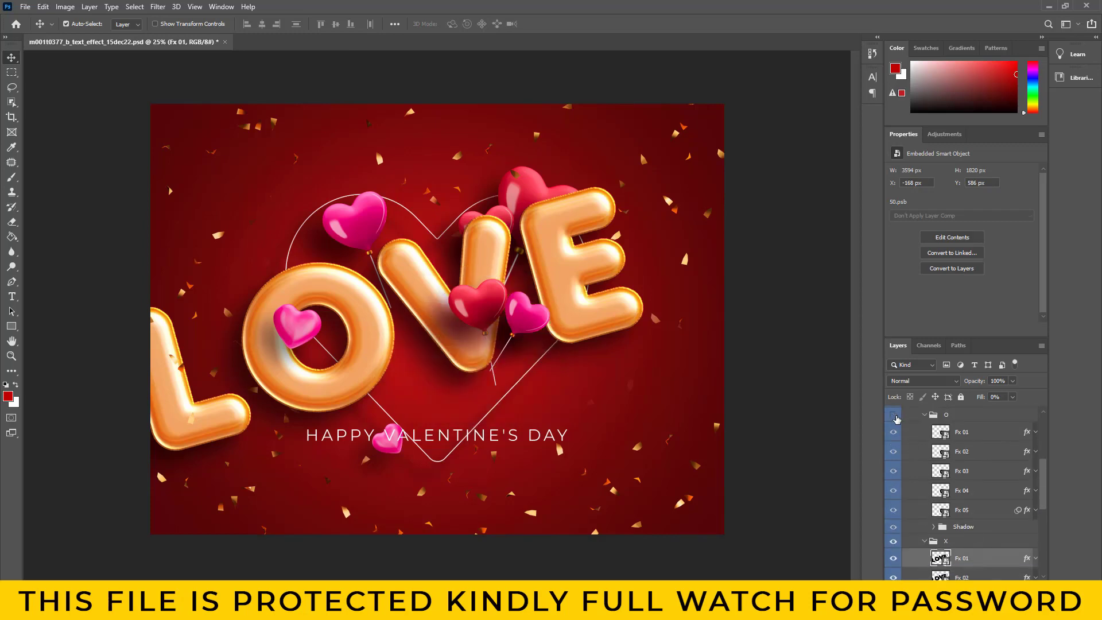
click(923, 416)
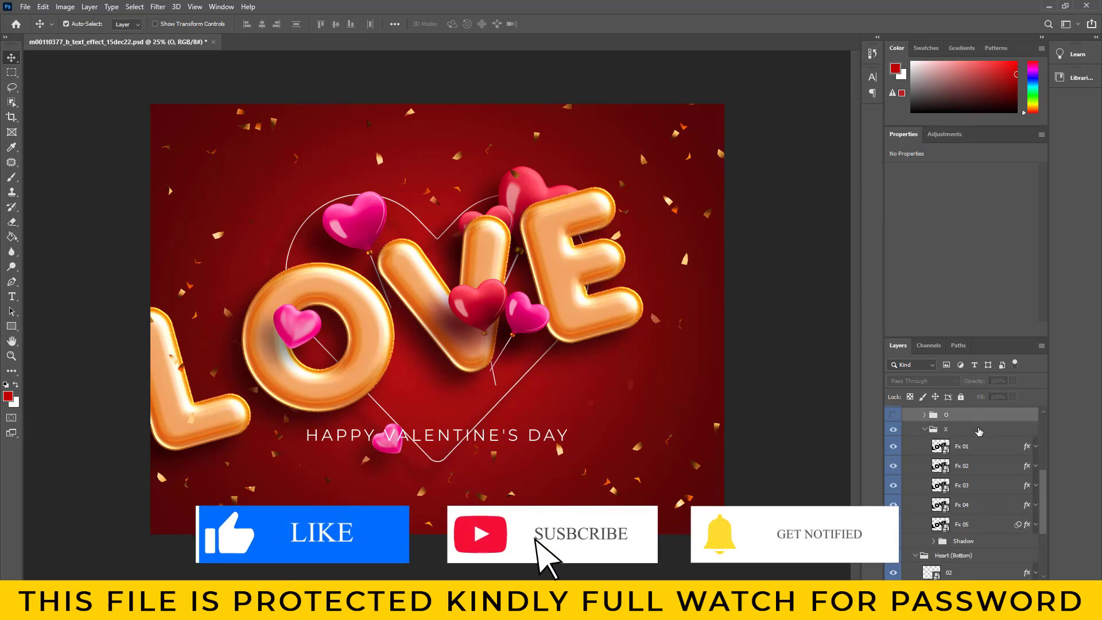
Free-transform the X group to shift the LOVE balloon word up and right over the heart
click(976, 429)
click(50, 8)
mouse_move(61, 269)
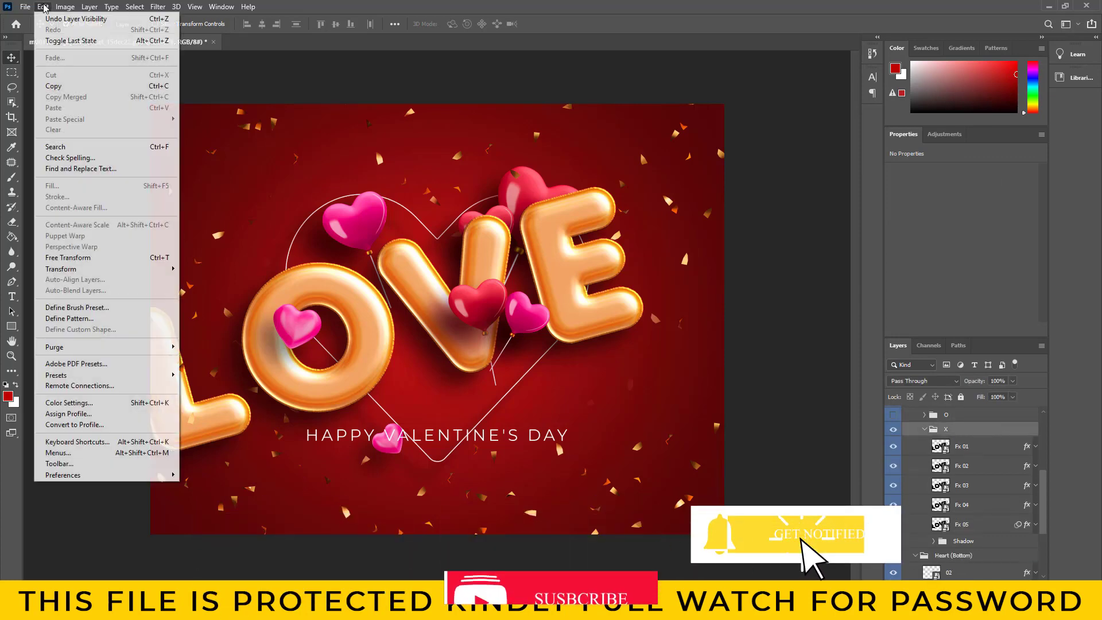
click(253, 293)
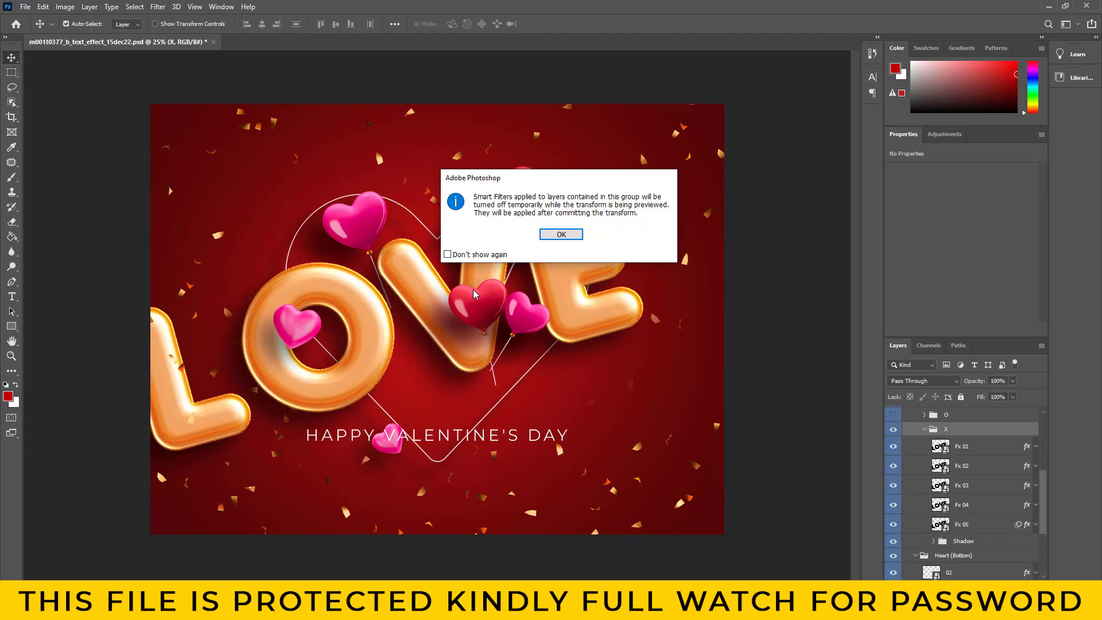
click(559, 234)
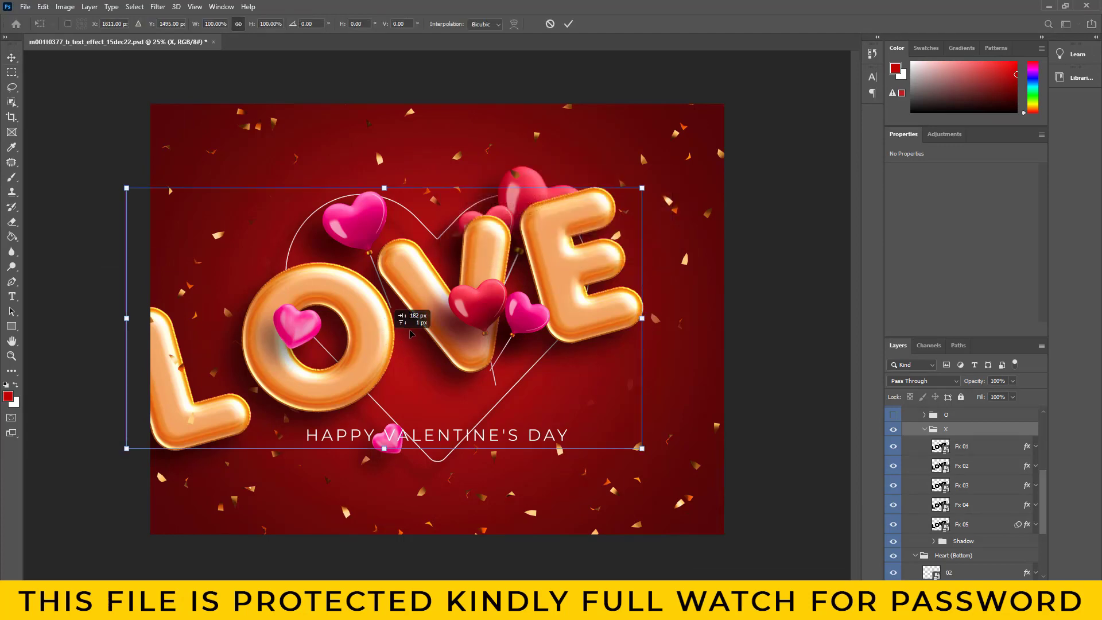
drag(410, 333, 418, 330)
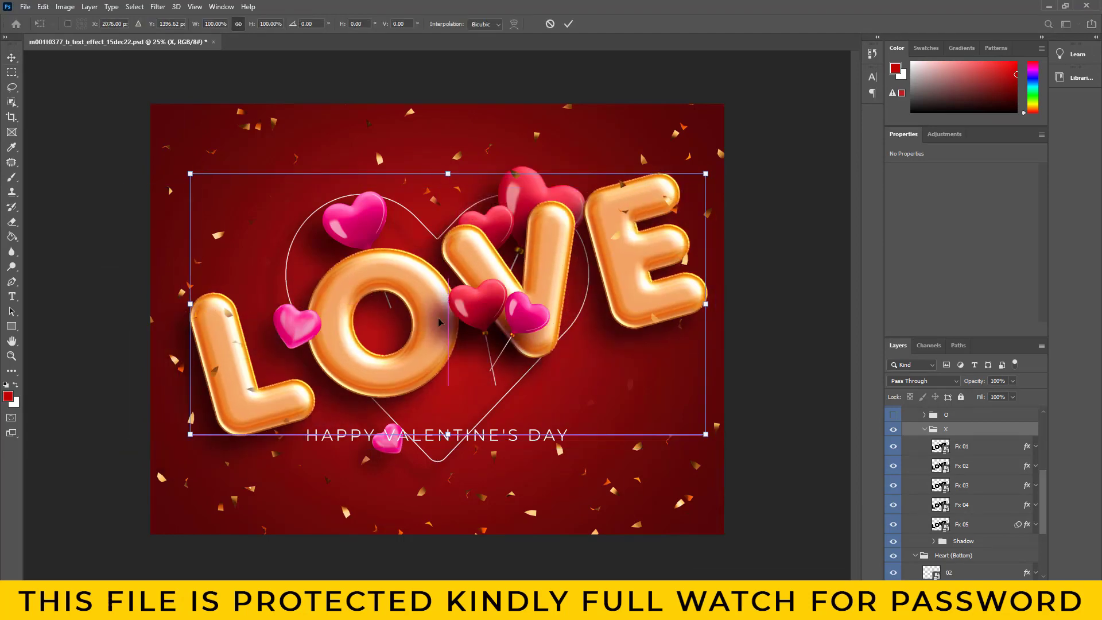
key(Return)
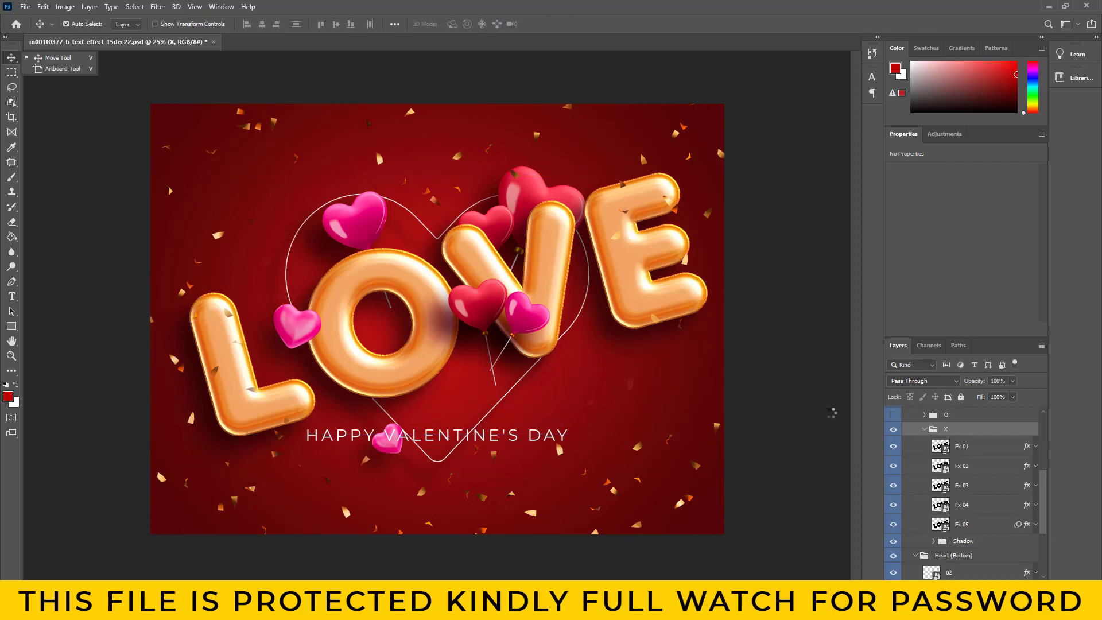
Toggle the heart layers' visibility to find and select layer 04, the heart above the O
click(926, 430)
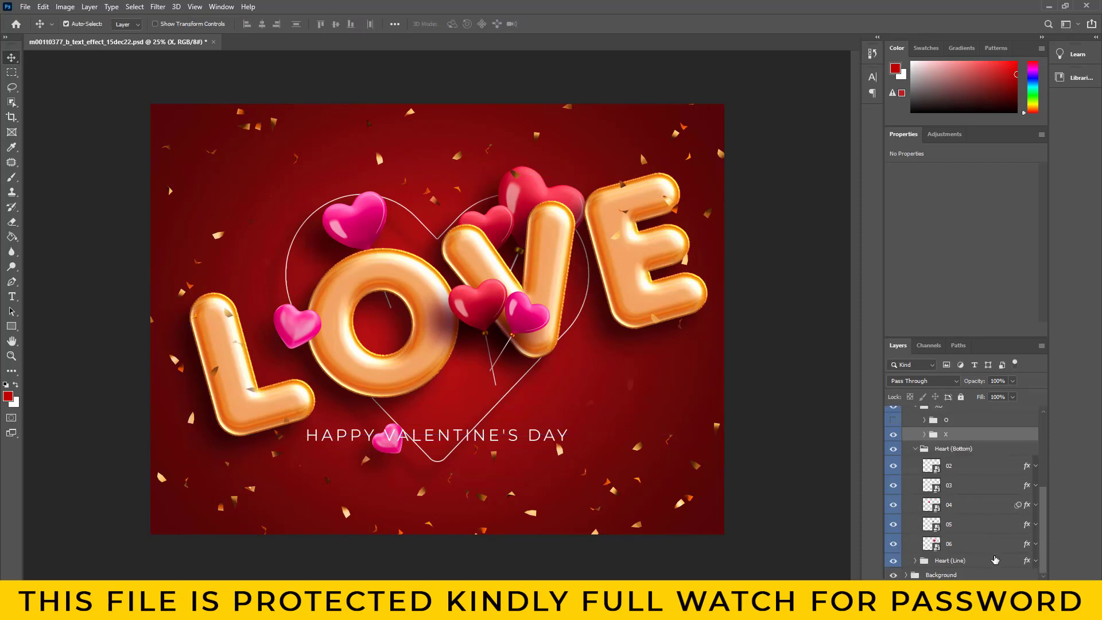
click(895, 450)
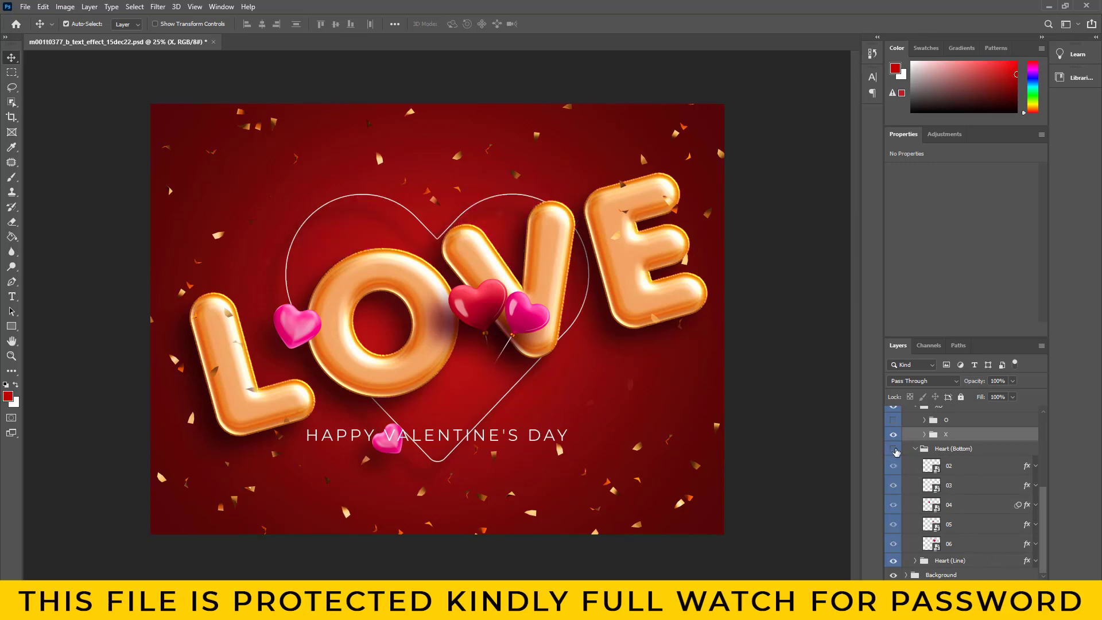
click(895, 452)
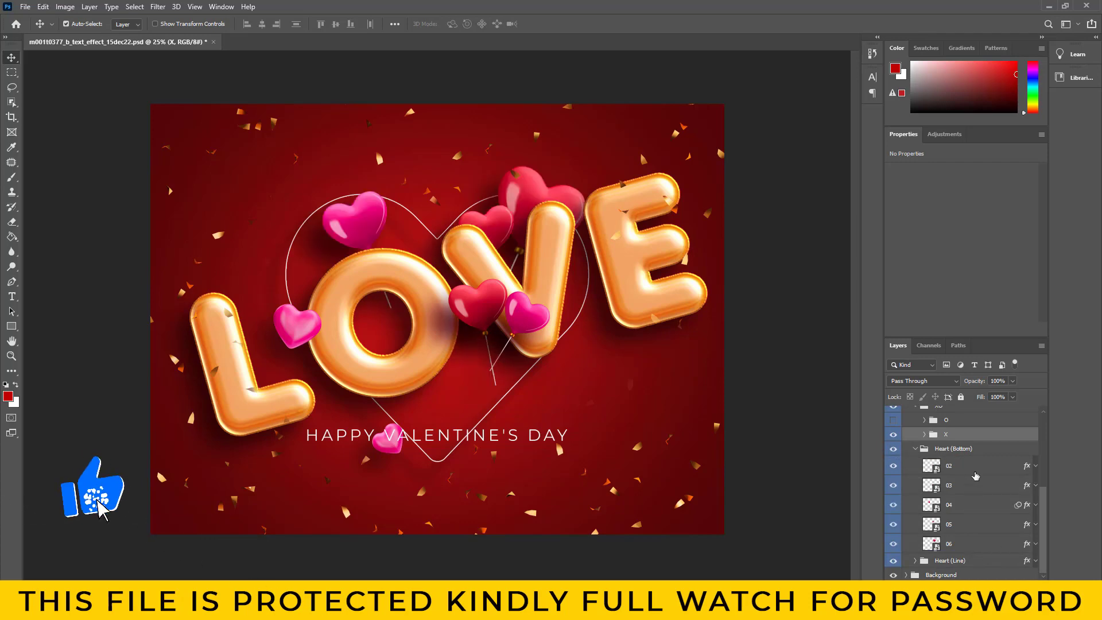
click(913, 465)
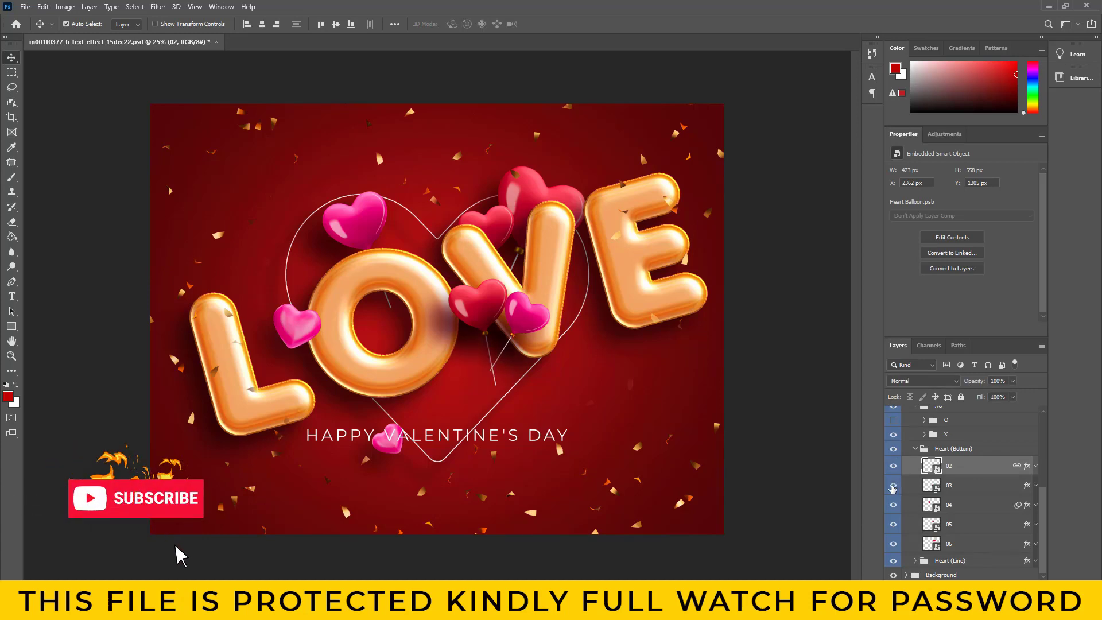
click(894, 505)
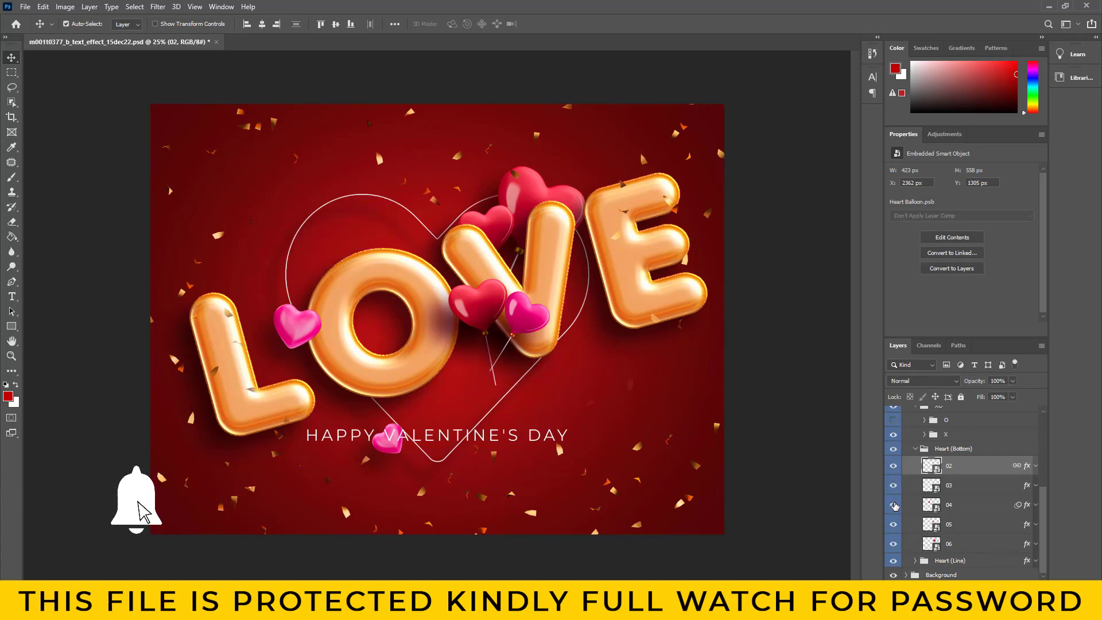
click(894, 505)
click(970, 505)
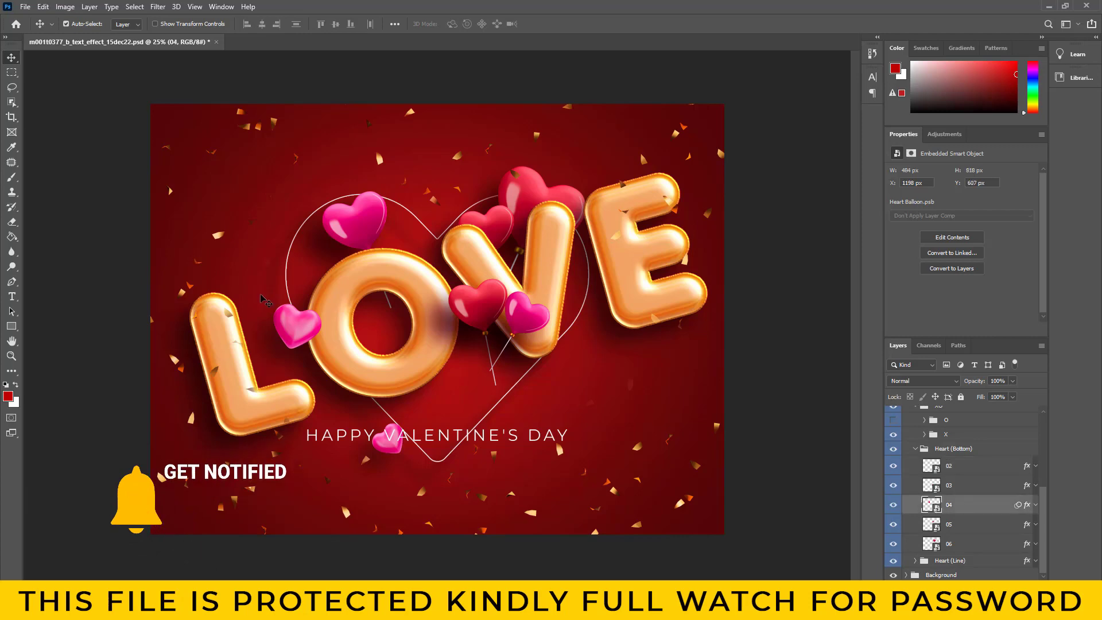
Rotate the heart balloon about 40° counter-clockwise and place it beside the top of the O
click(43, 6)
click(67, 258)
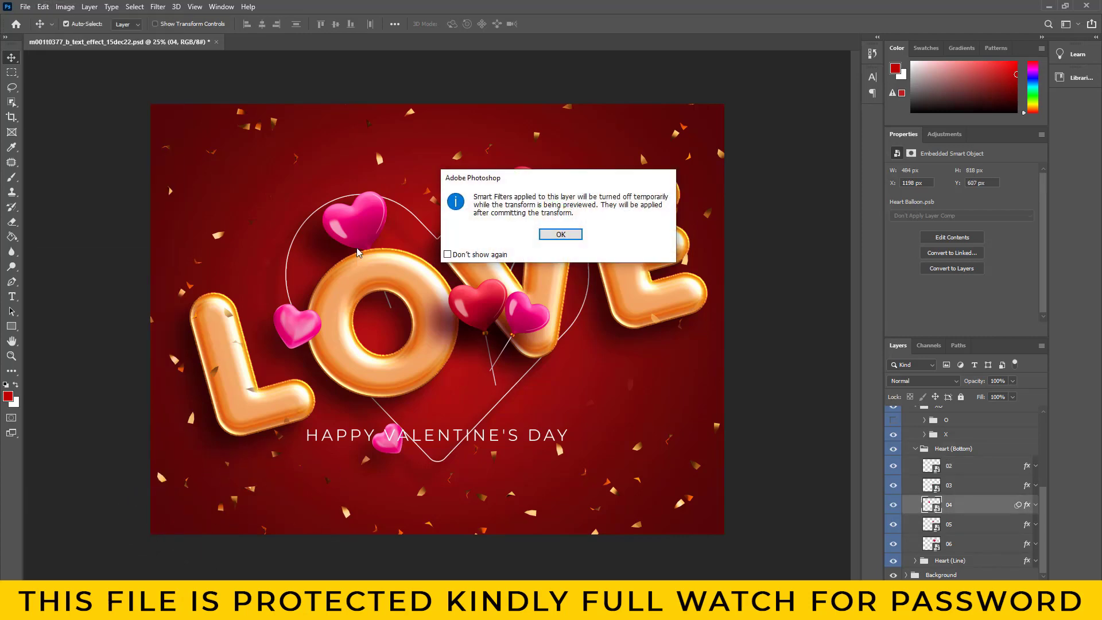
click(559, 234)
drag(378, 234, 337, 216)
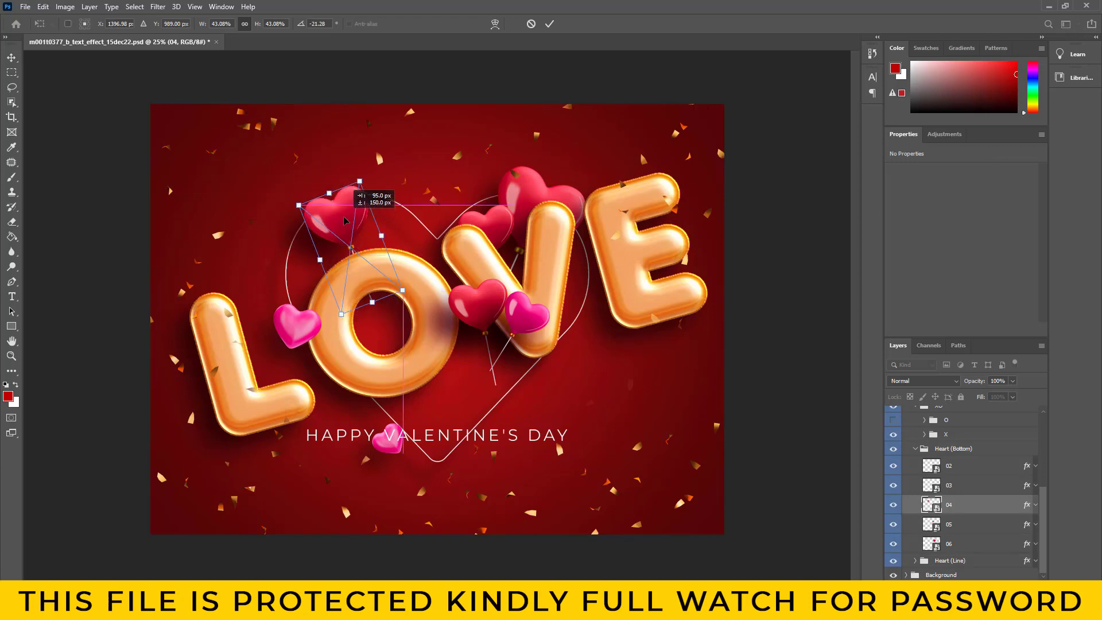
drag(385, 170, 360, 160)
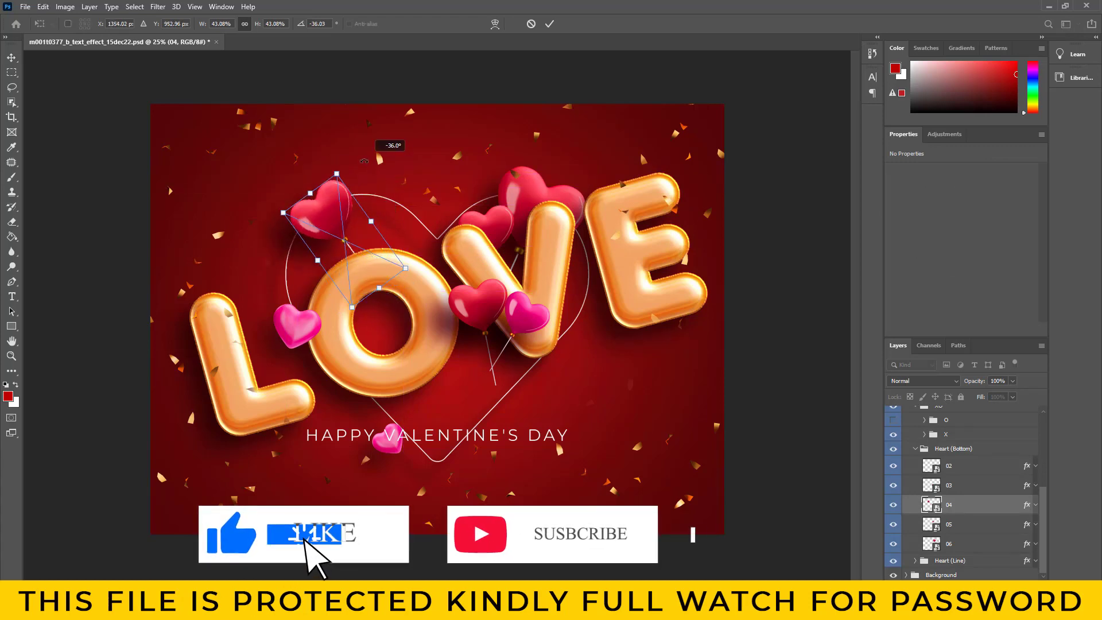
mouse_move(331, 217)
mouse_down()
mouse_move(346, 231)
mouse_move(354, 224)
mouse_up()
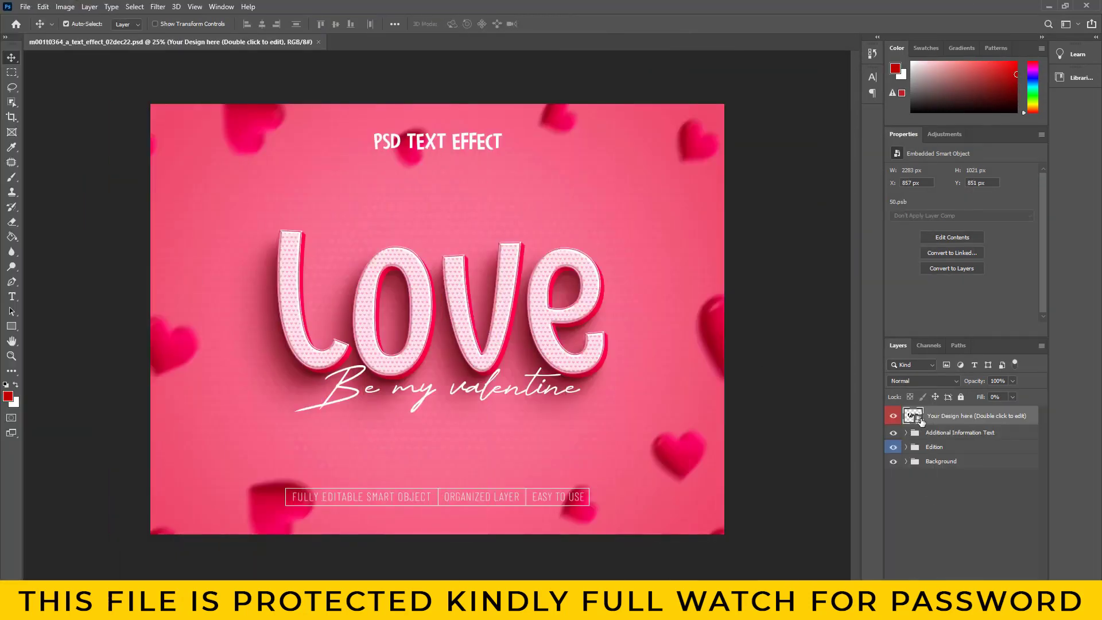
Replace the missing font on the smart object's Love text with Norican and save the contents back
double_click(918, 419)
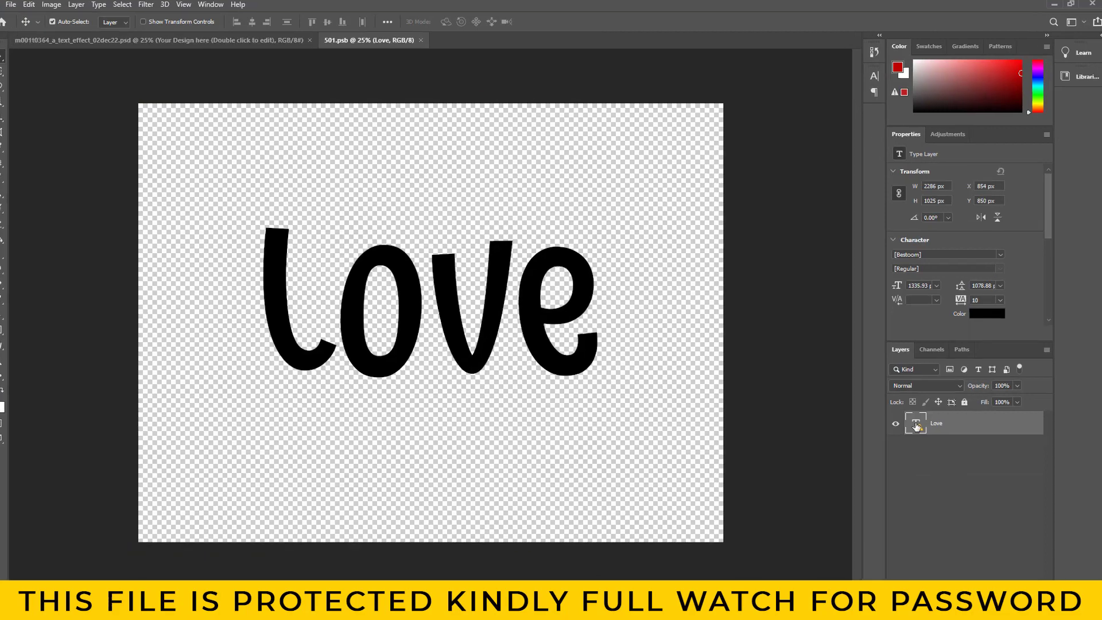
double_click(917, 425)
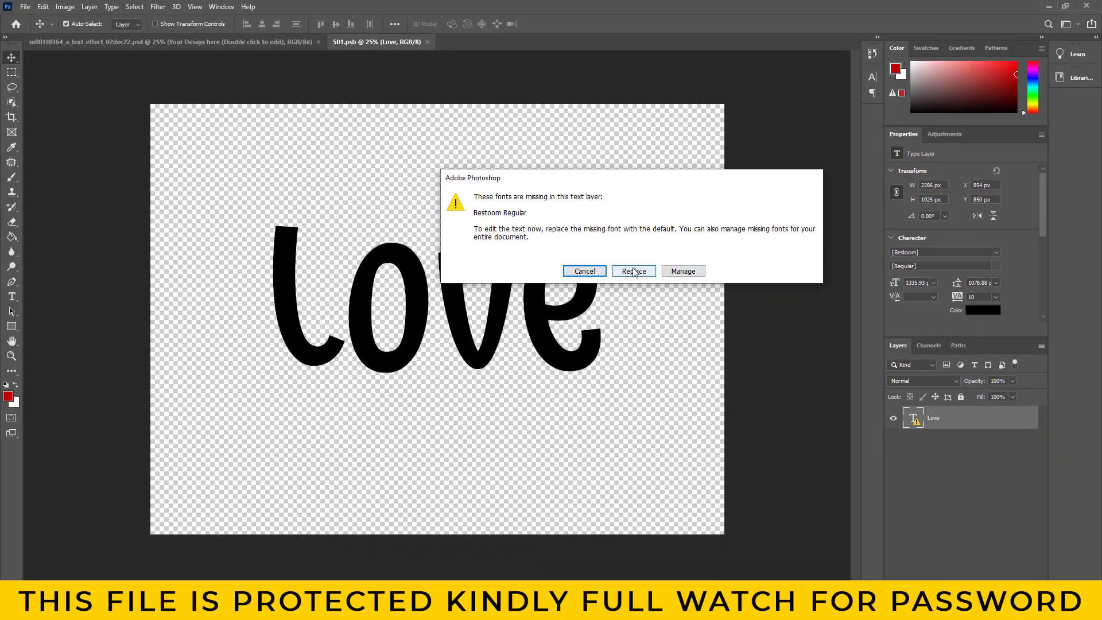
click(633, 271)
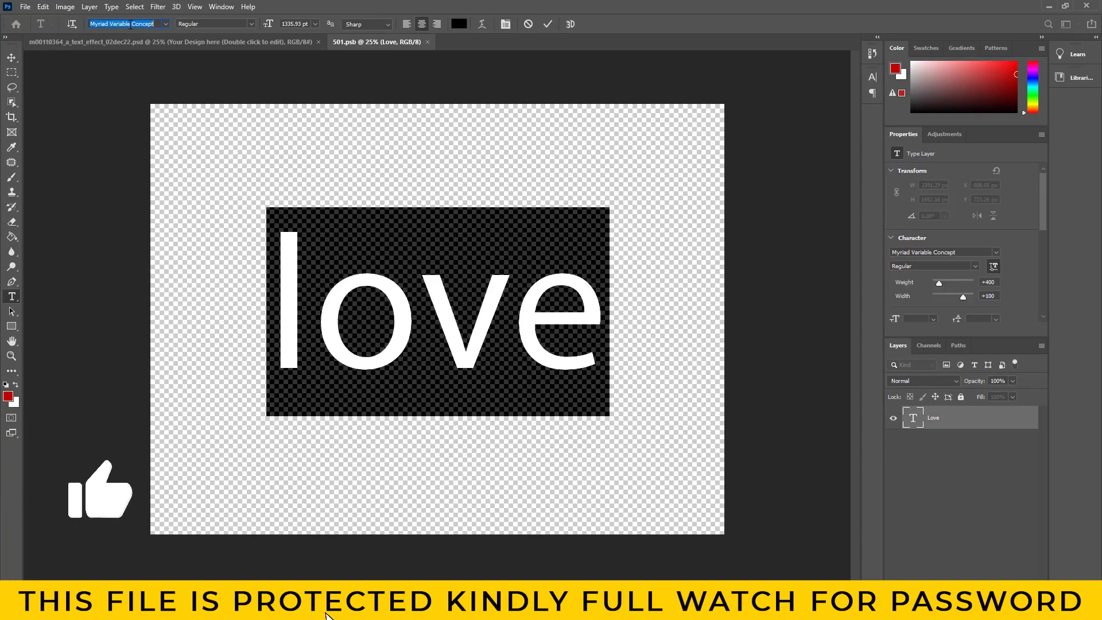
key(Down)
key(Down)
key(Down)
key(Down)
key(Down)
key(Down)
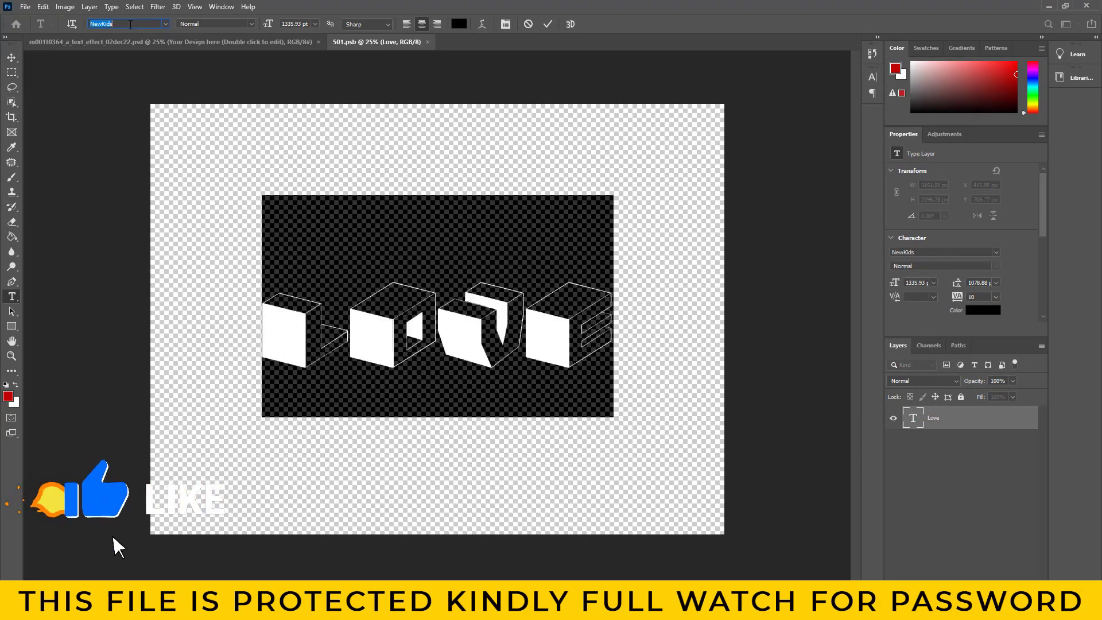
key(Down)
key(Down)
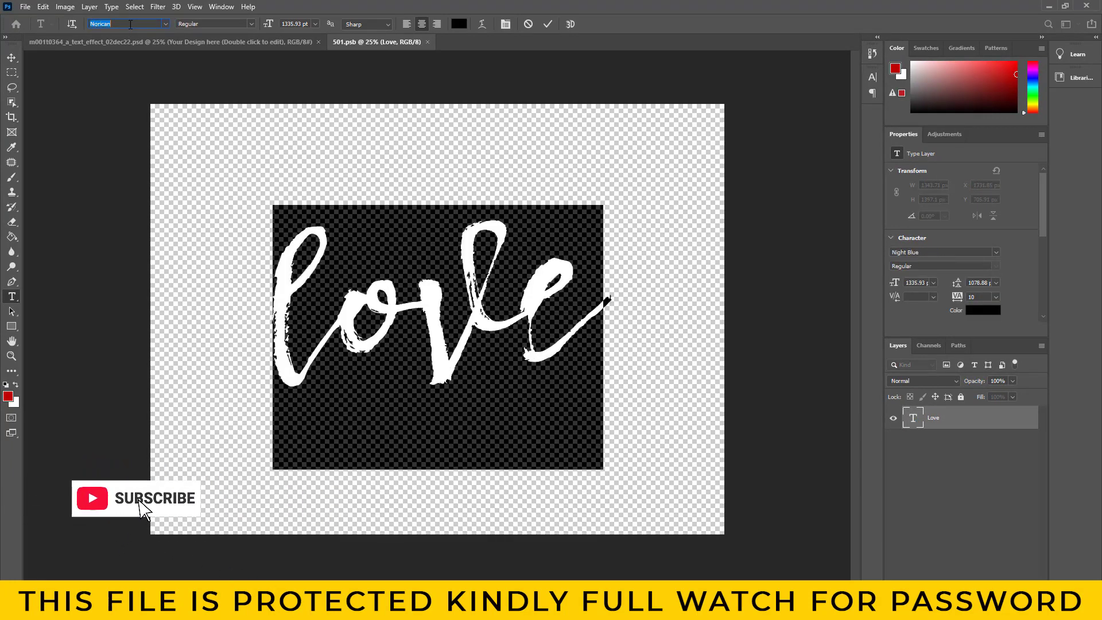
key(Down)
key(Down)
key(Down)
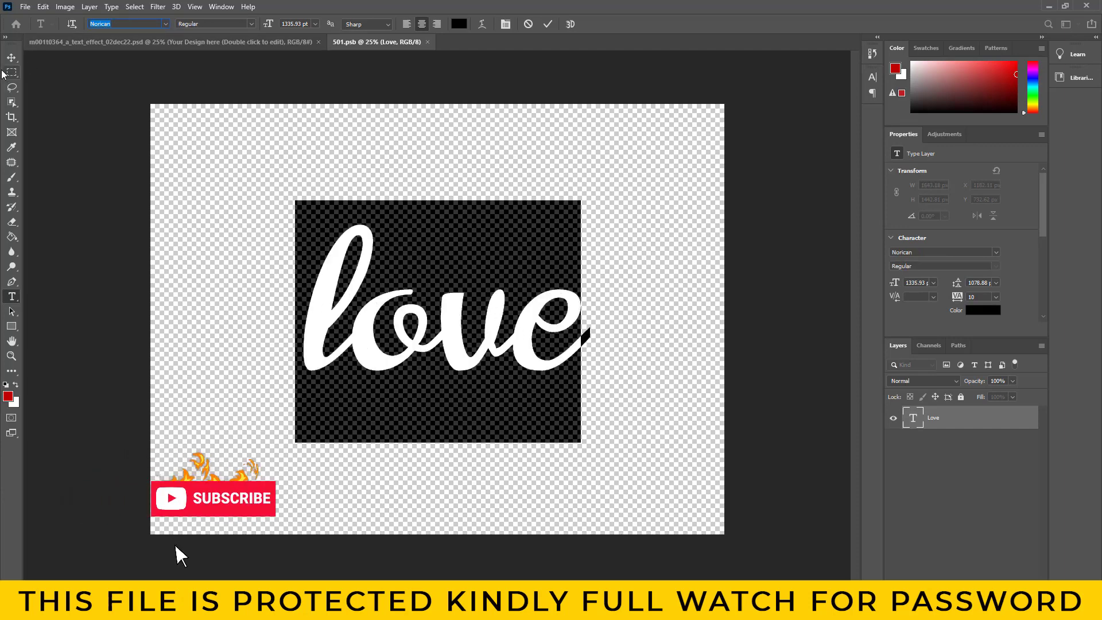
key(ctrl+Return)
key(v)
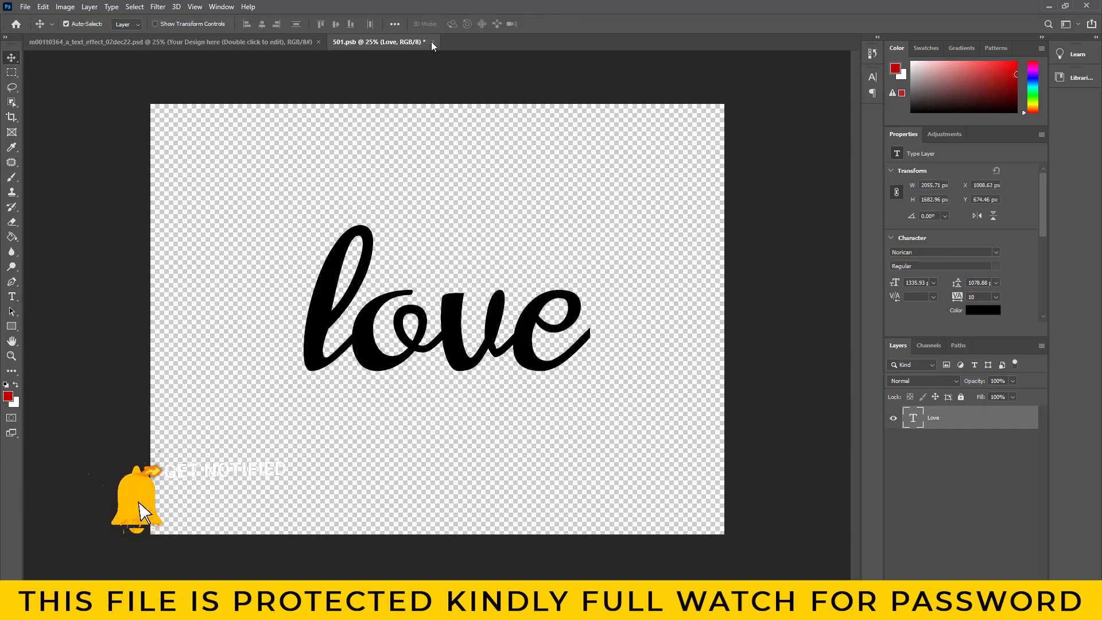
key(ctrl+w)
click(483, 226)
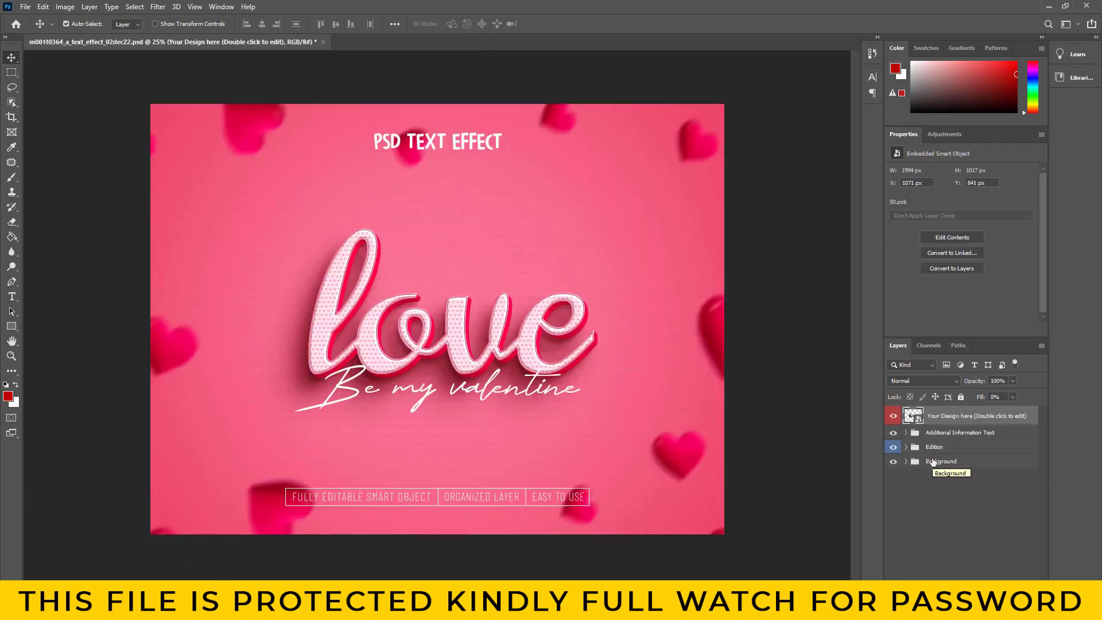
Hide the PSD TEXT EFFECT title and captions, and move Be my valentine lower beneath love
click(893, 433)
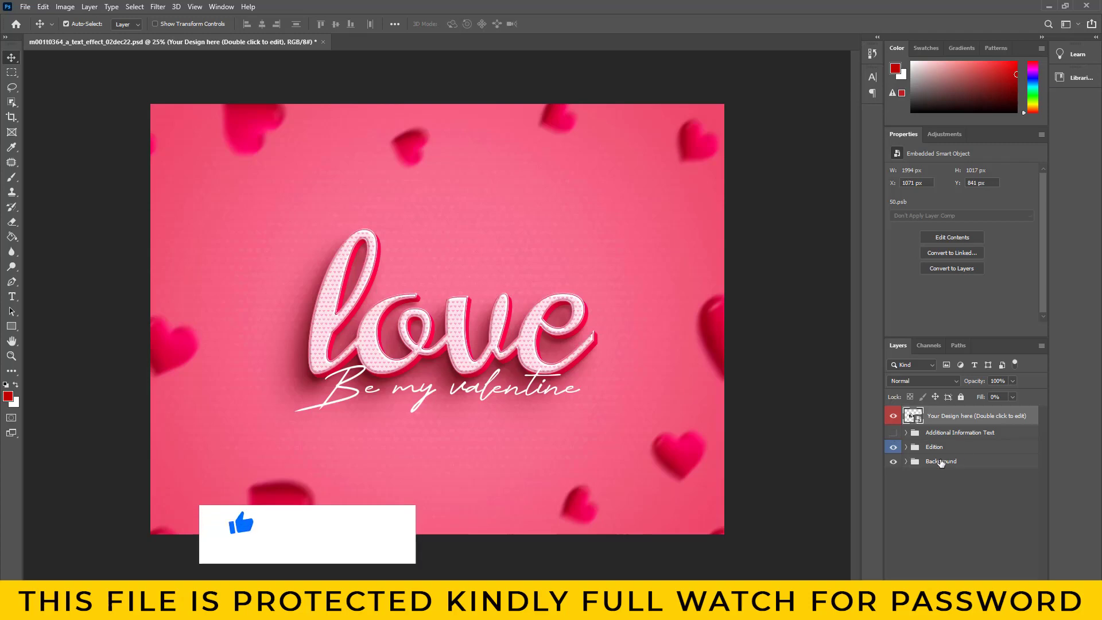
click(905, 447)
click(1007, 468)
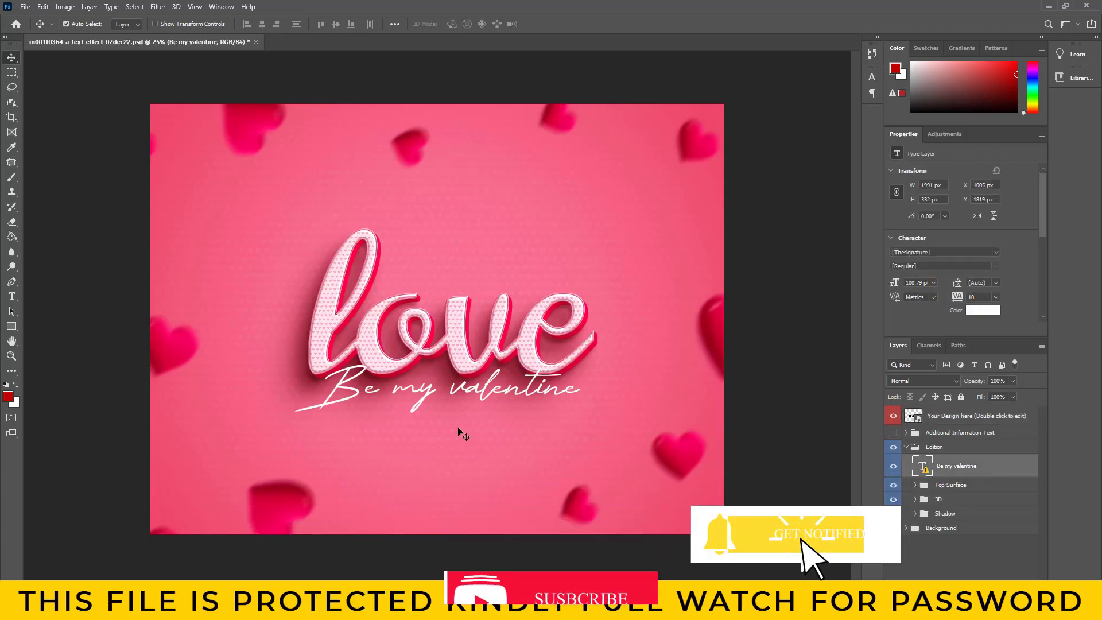
drag(477, 393, 476, 418)
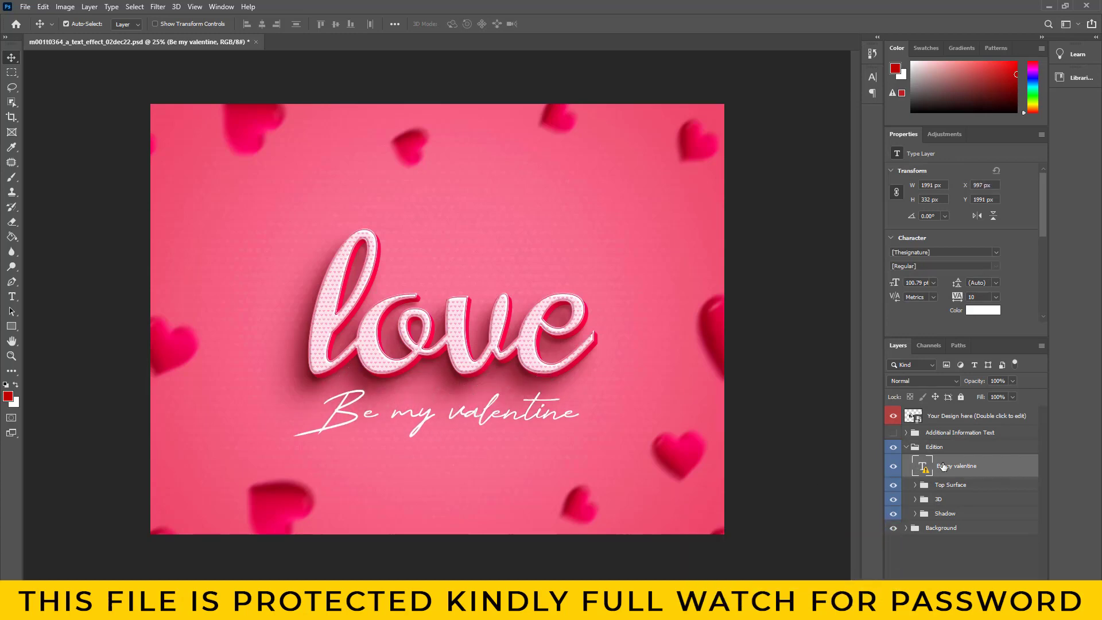
Try editing the Be my valentine text, cancelling the missing-font warning
double_click(924, 466)
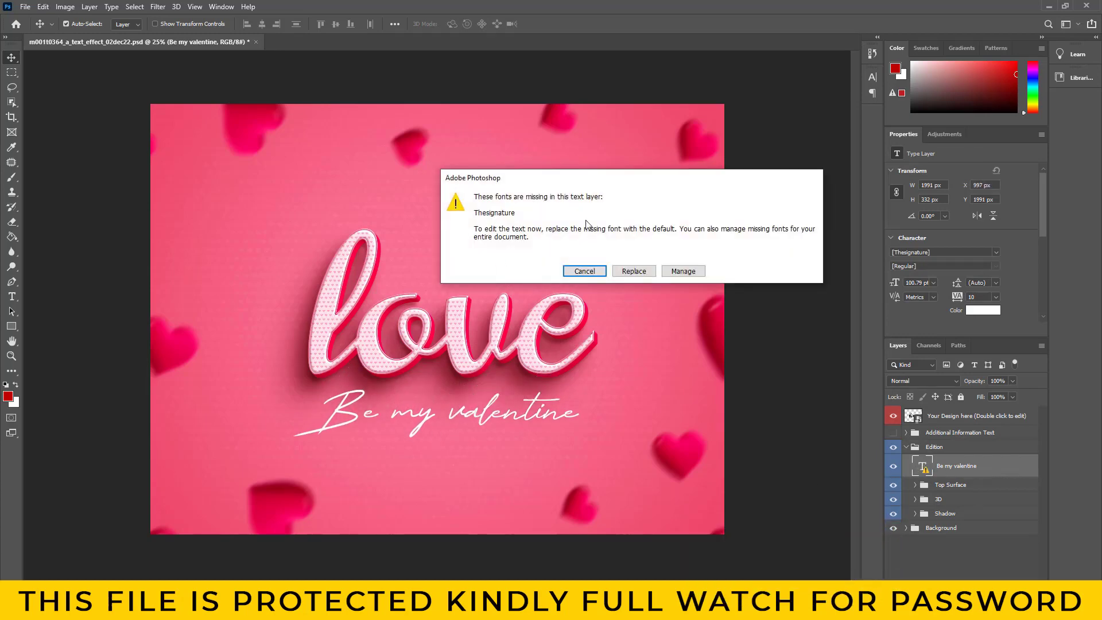
click(581, 273)
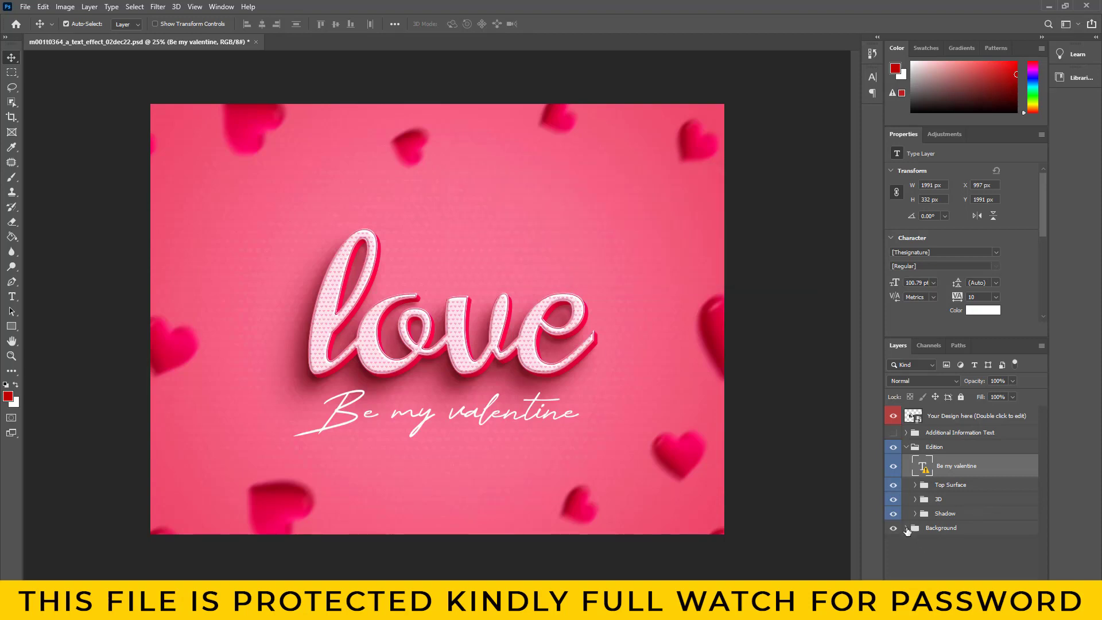
scroll(1006, 554, down, 2)
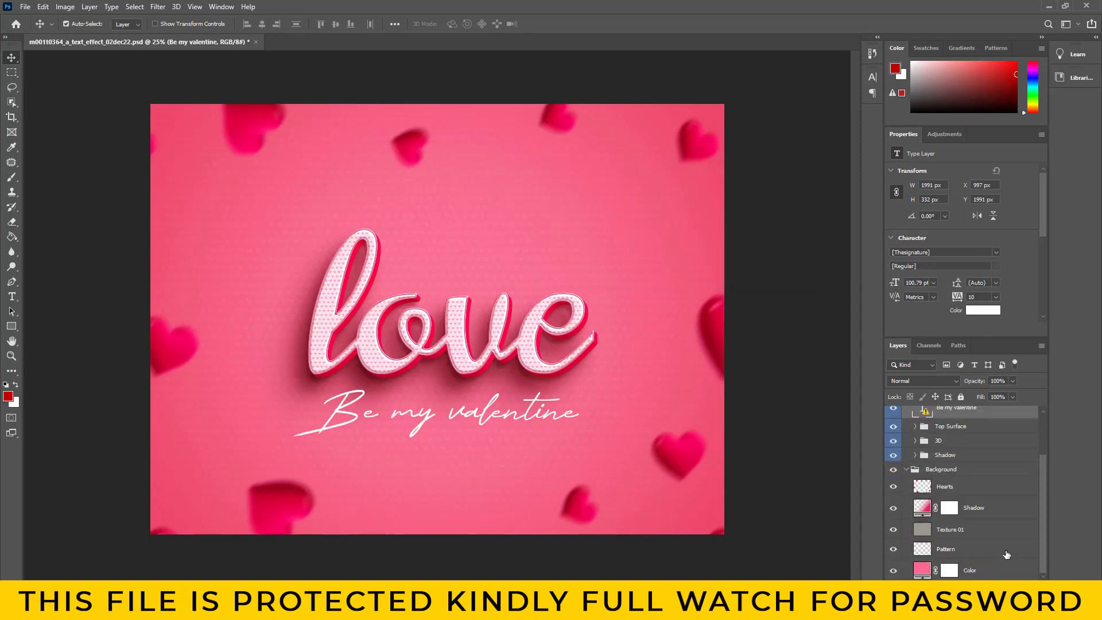
double_click(917, 568)
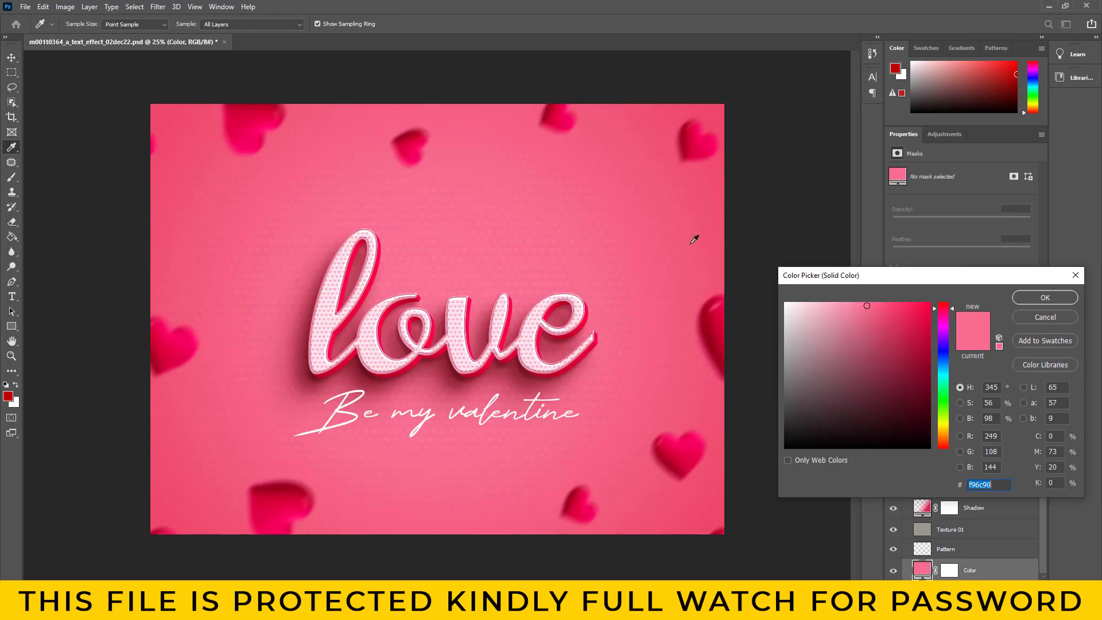
click(718, 323)
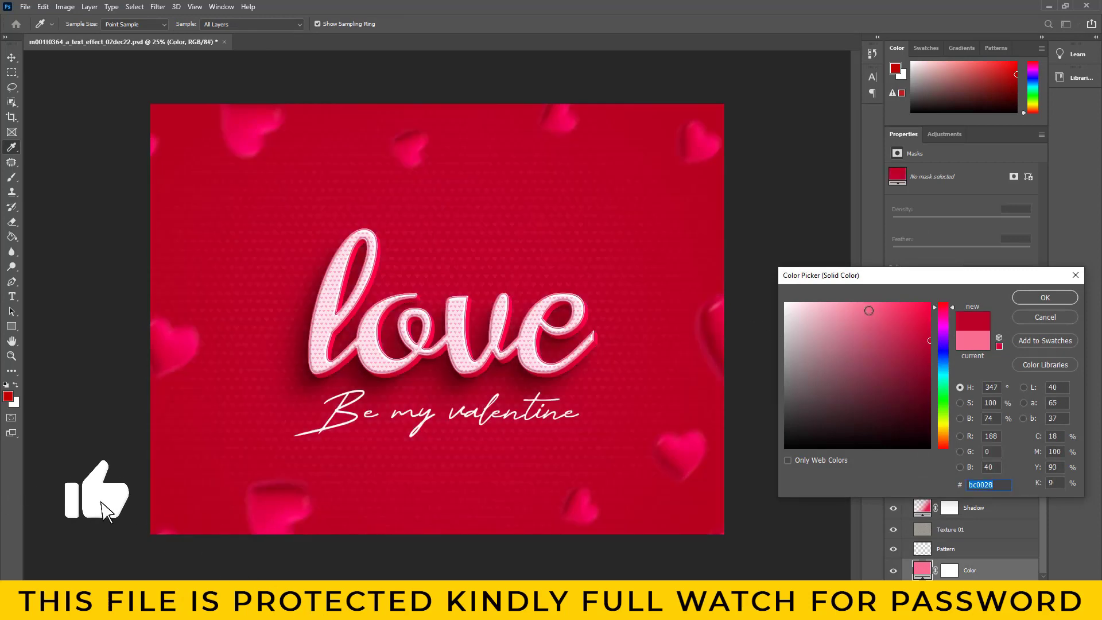
click(973, 339)
drag(944, 308, 945, 449)
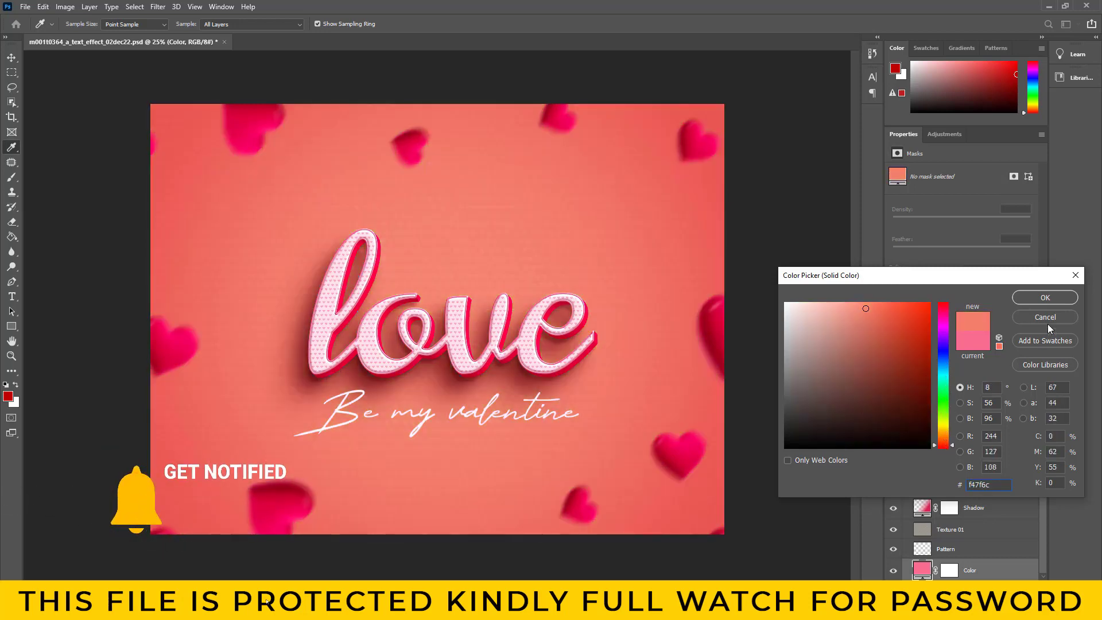
click(1048, 322)
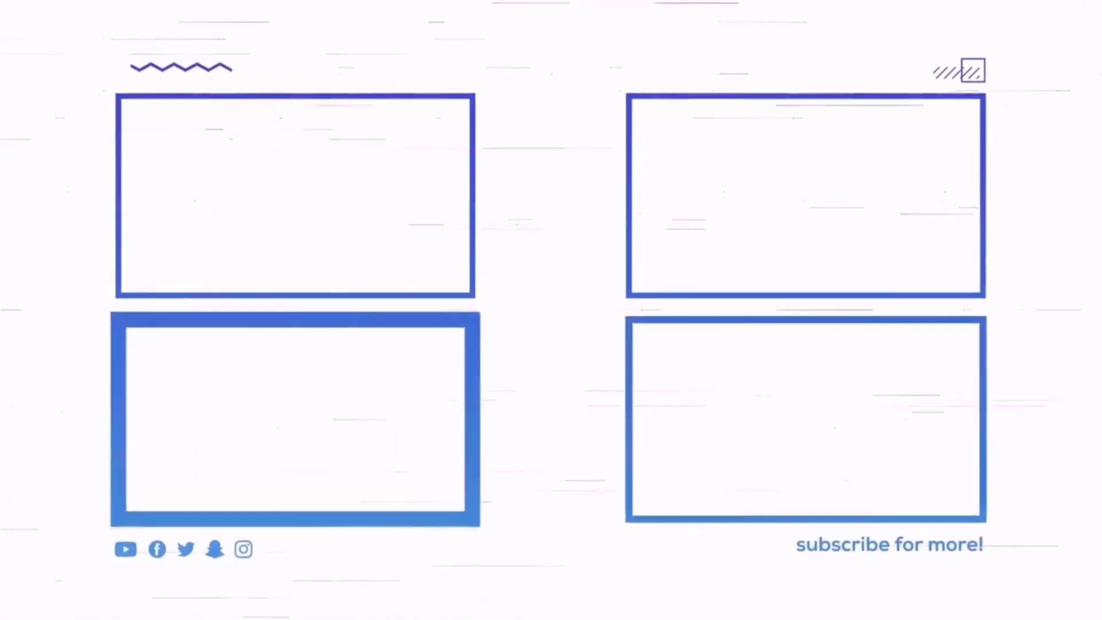